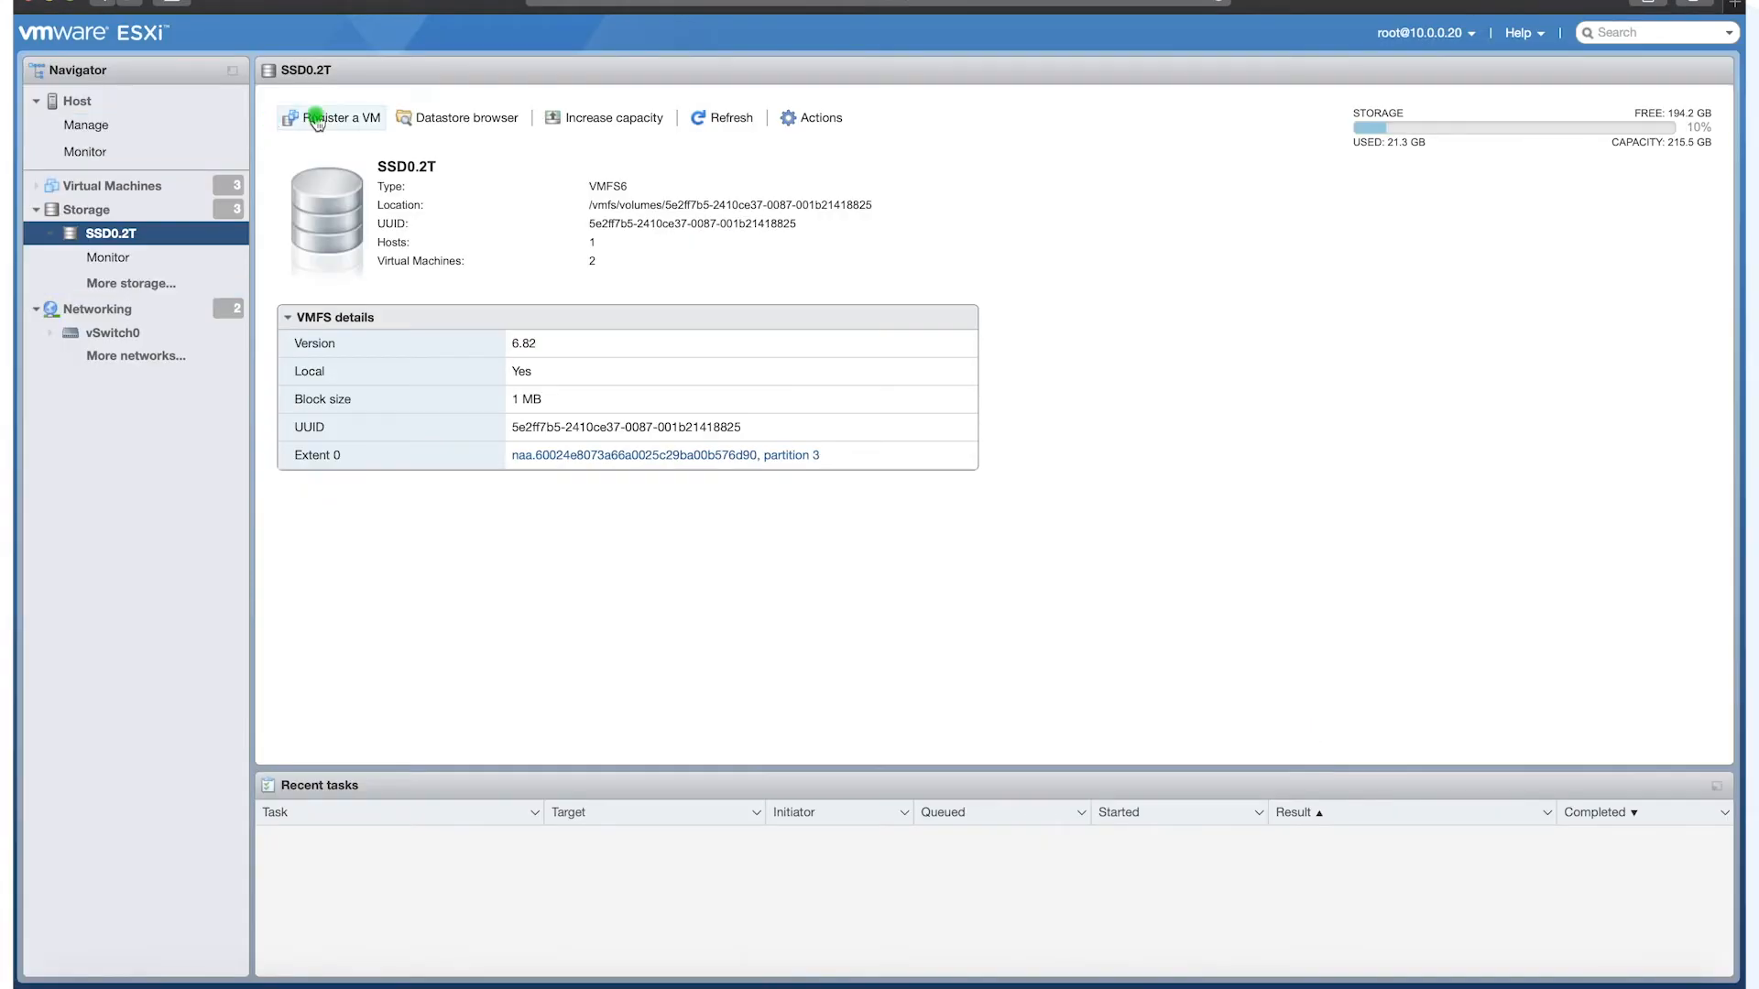
# Start creating a new virtual machine on the host with the Create a new virtual machine option.
pyautogui.click(104, 187)
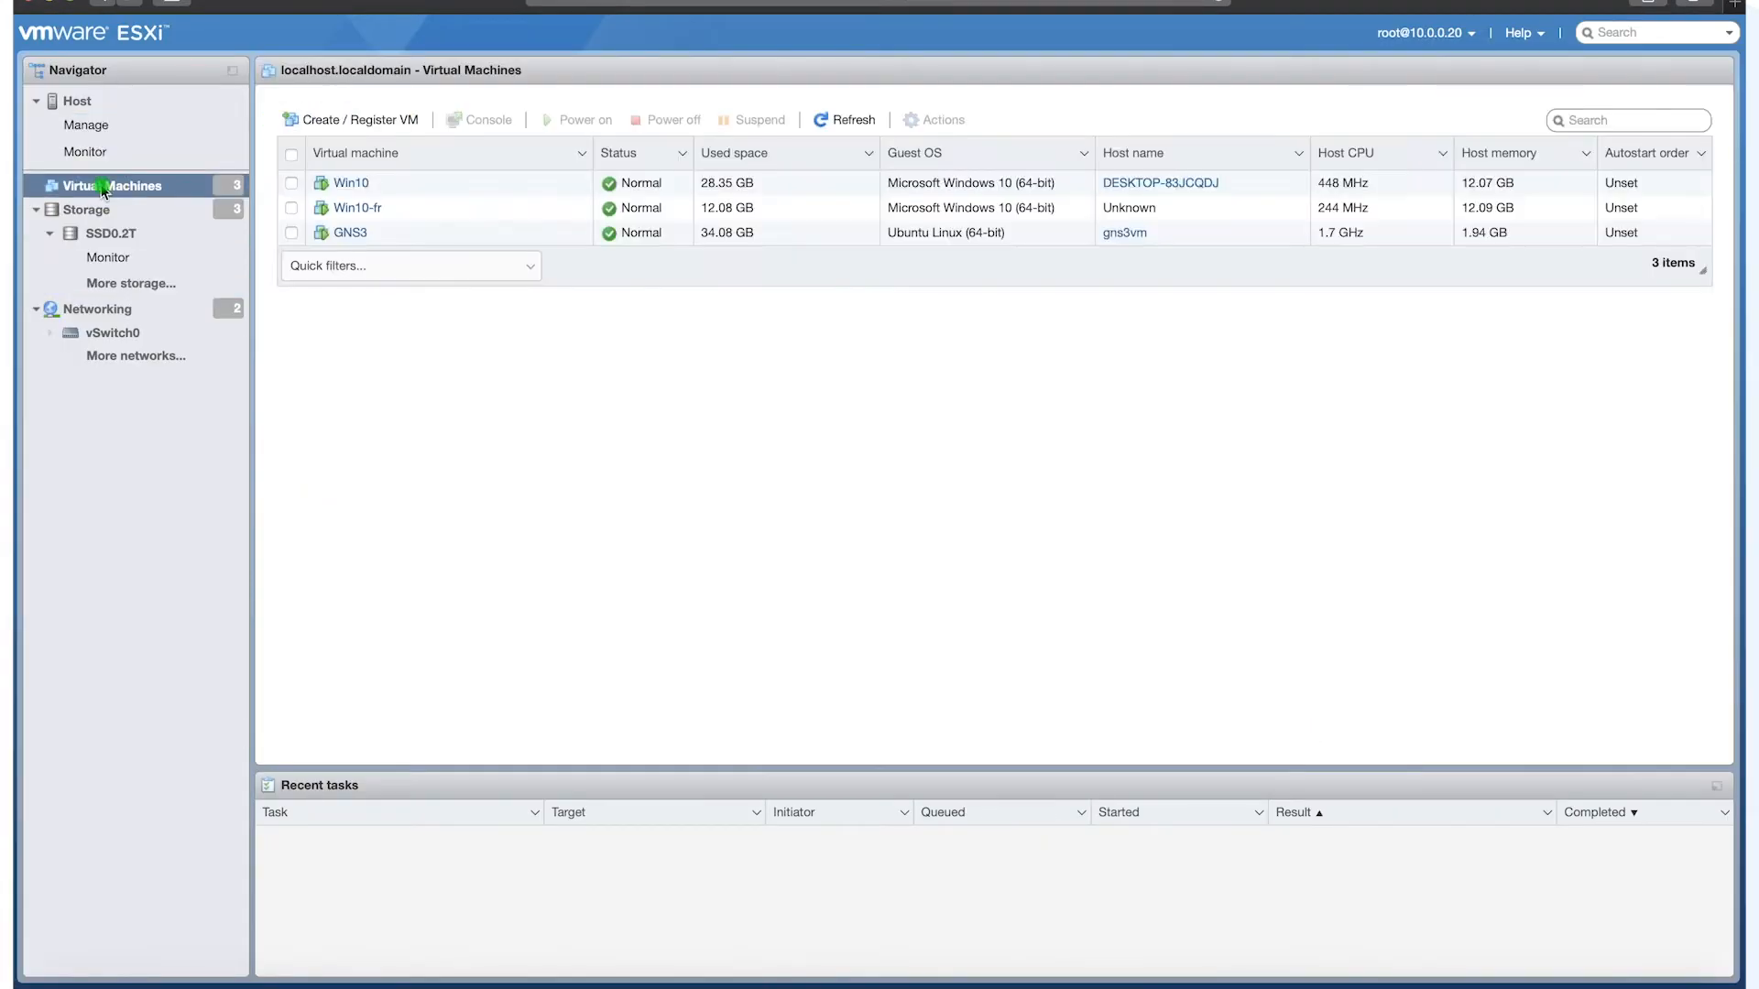
pyautogui.click(356, 120)
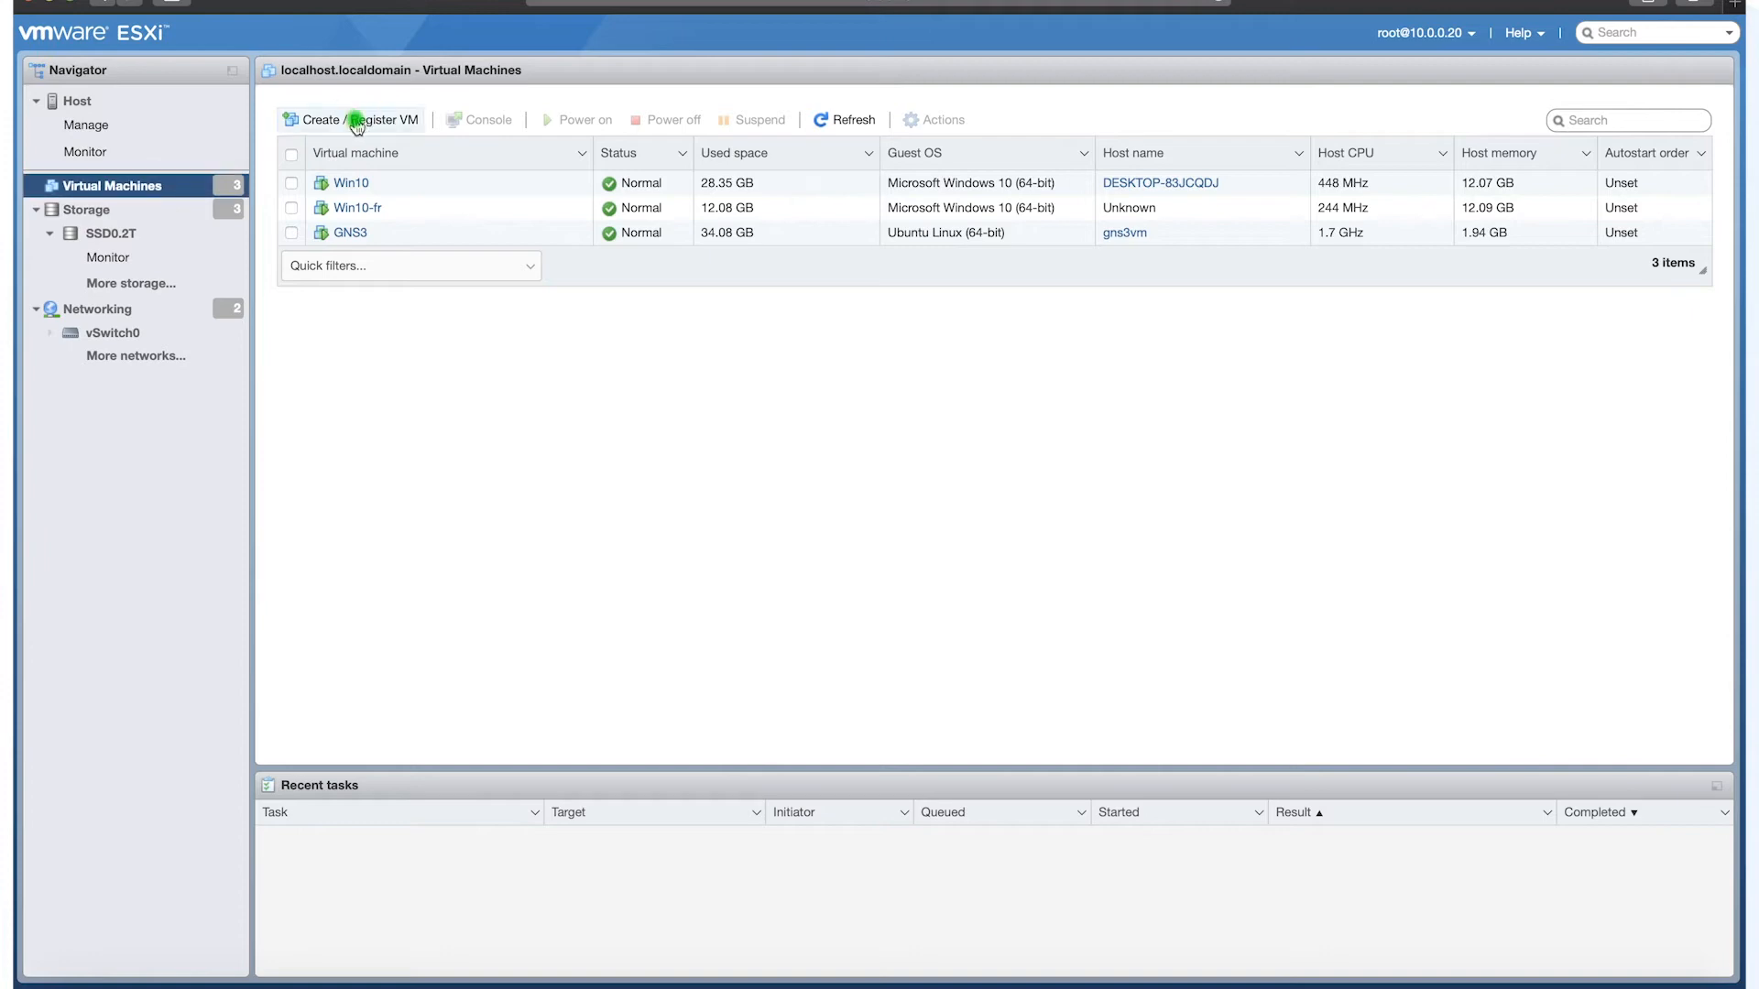
pyautogui.click(711, 323)
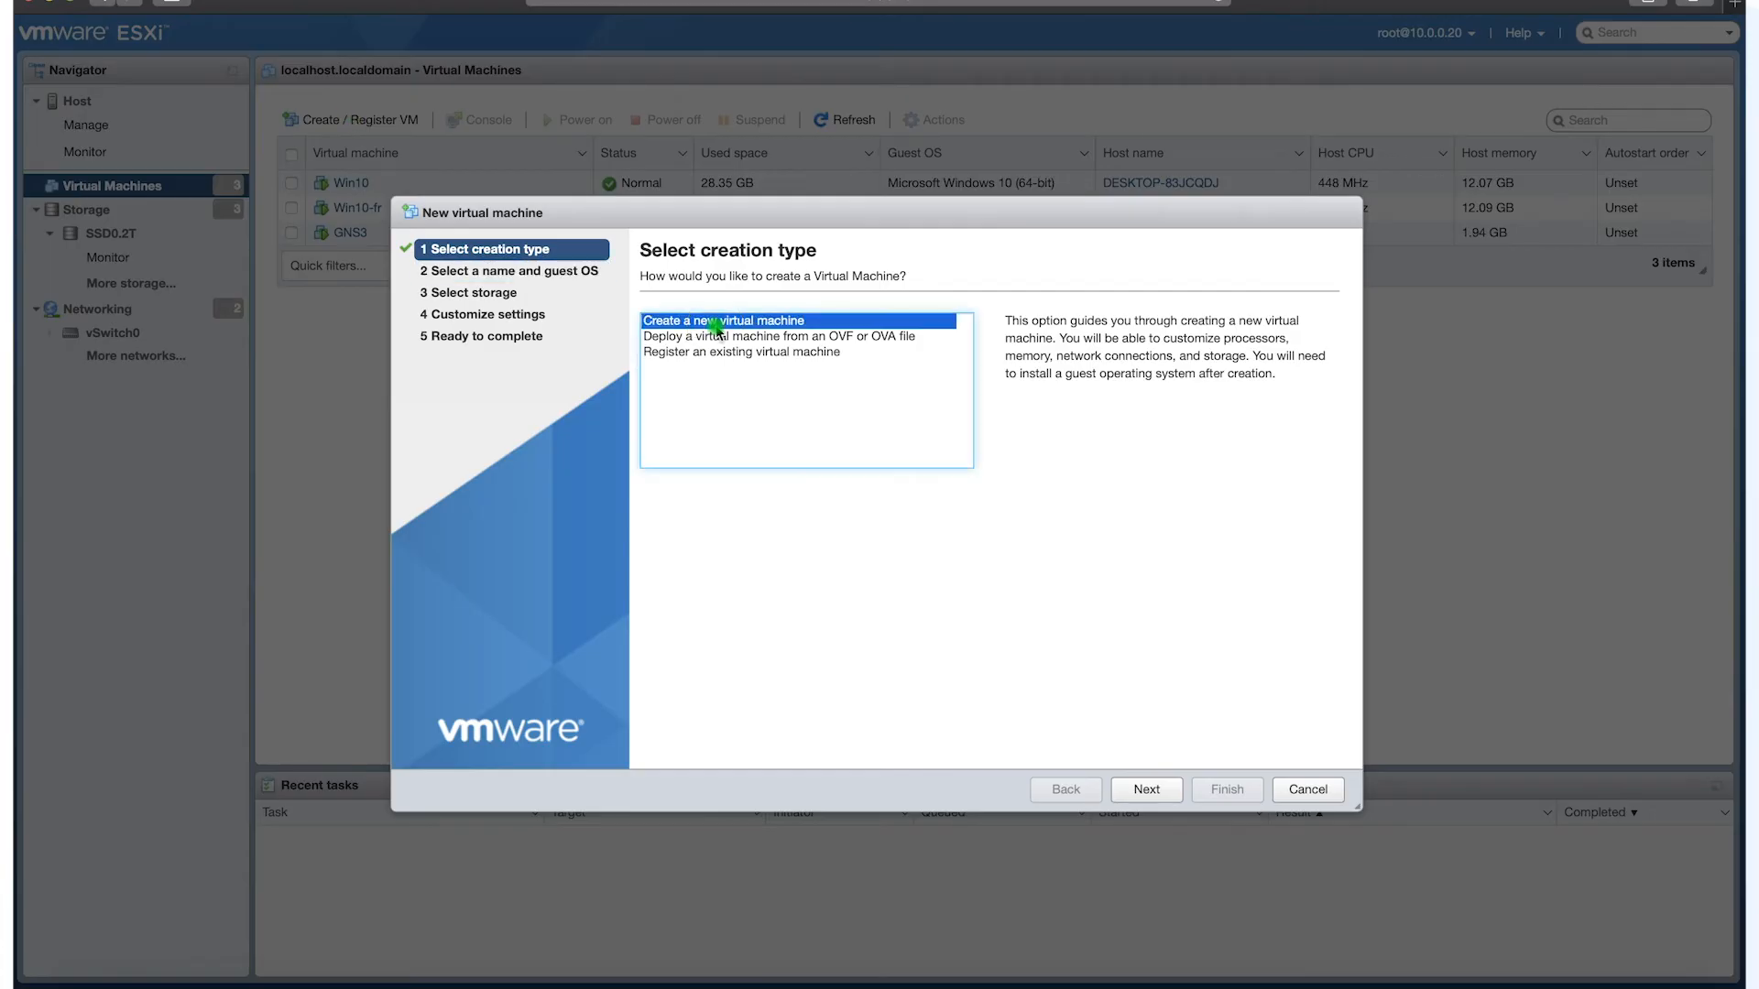
pyautogui.click(1152, 791)
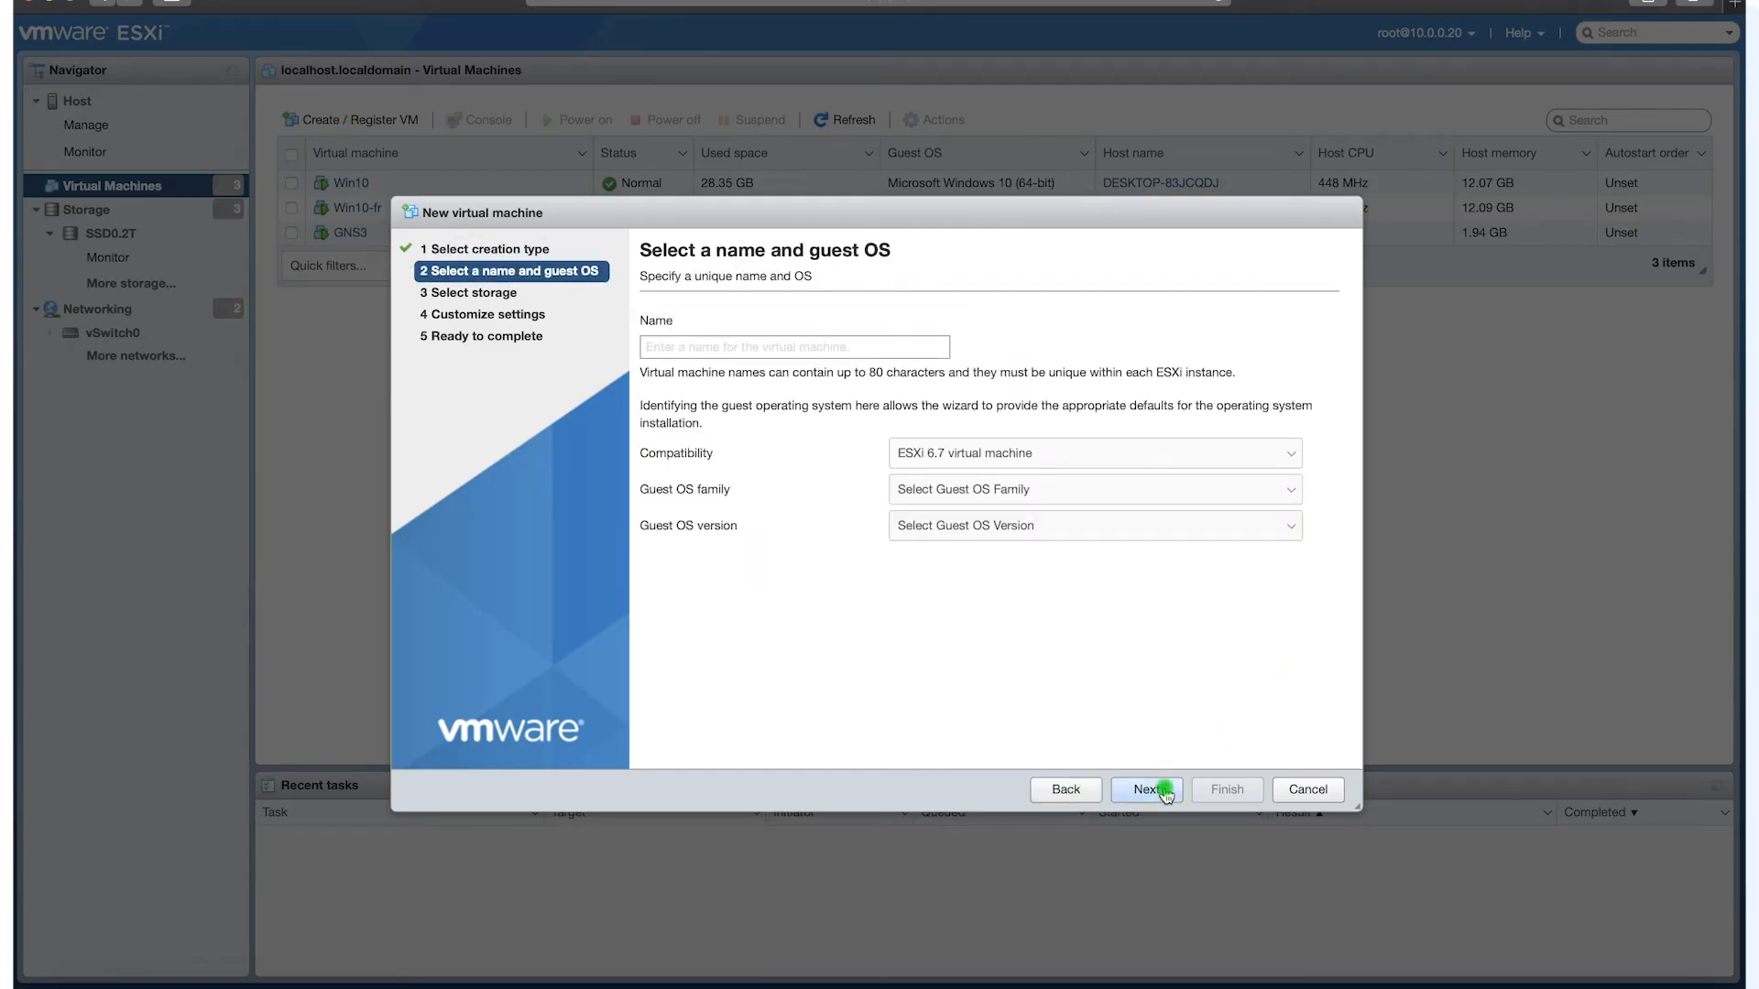
# Name the virtual machine Win Server 2016.
pyautogui.click(700, 350)
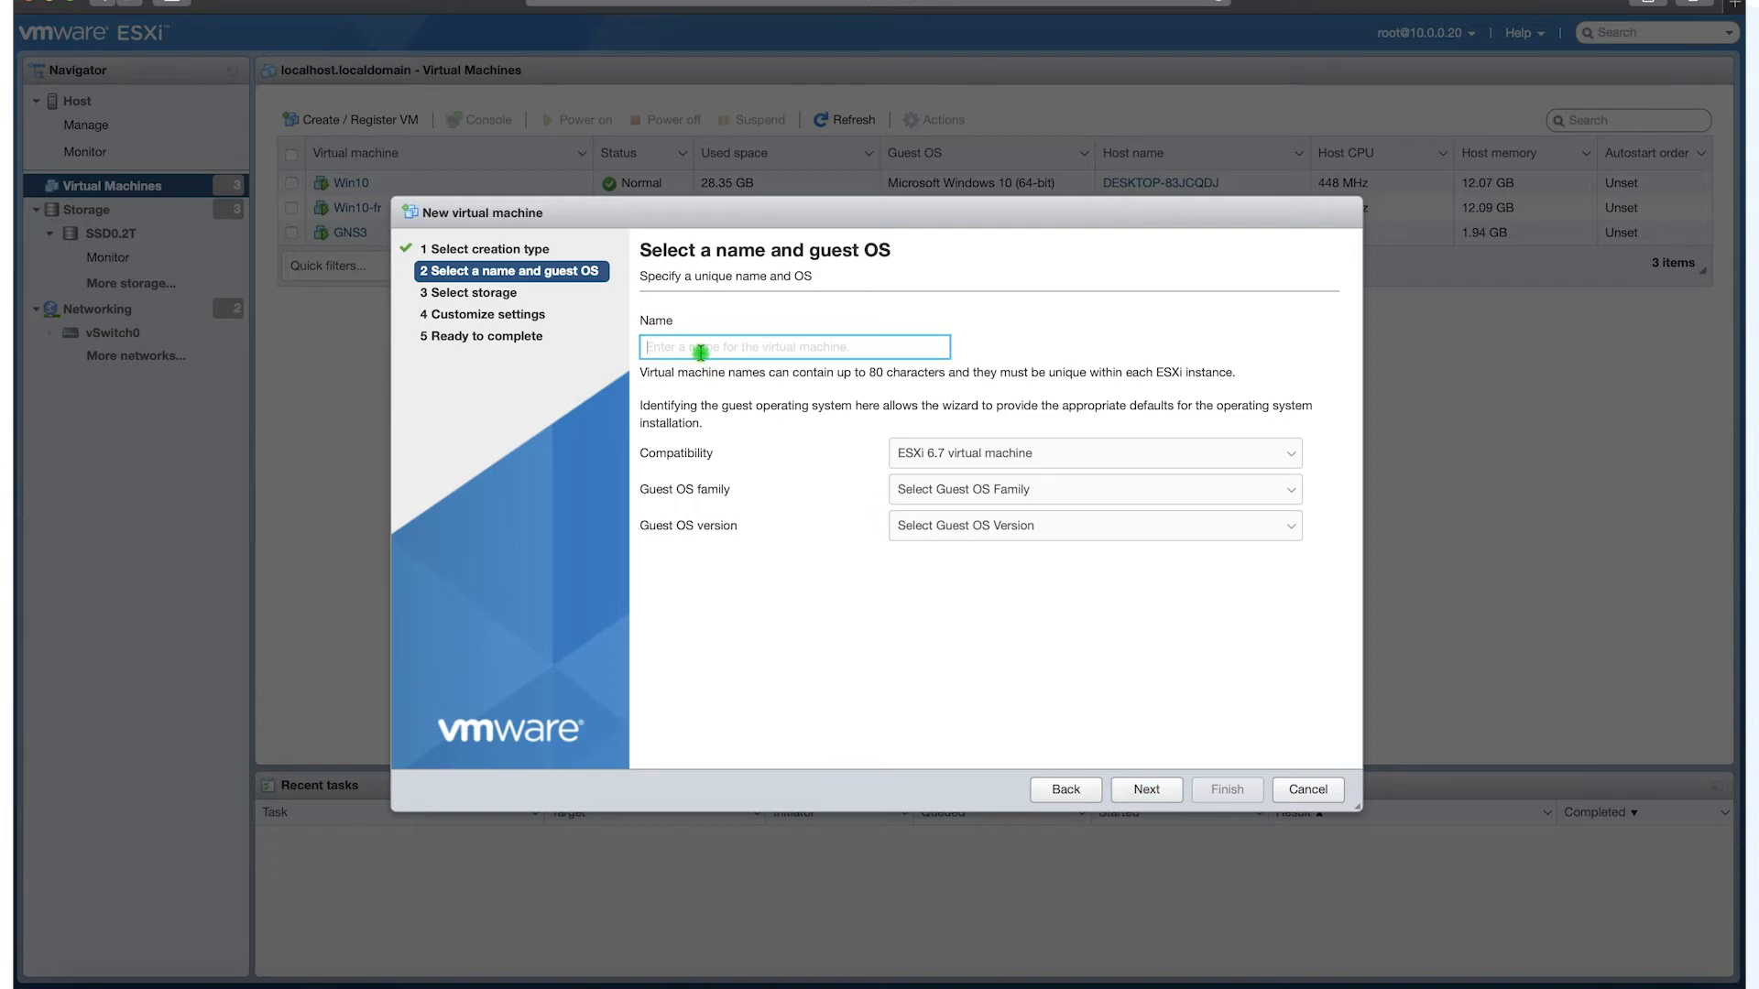
pyautogui.write('Win S')
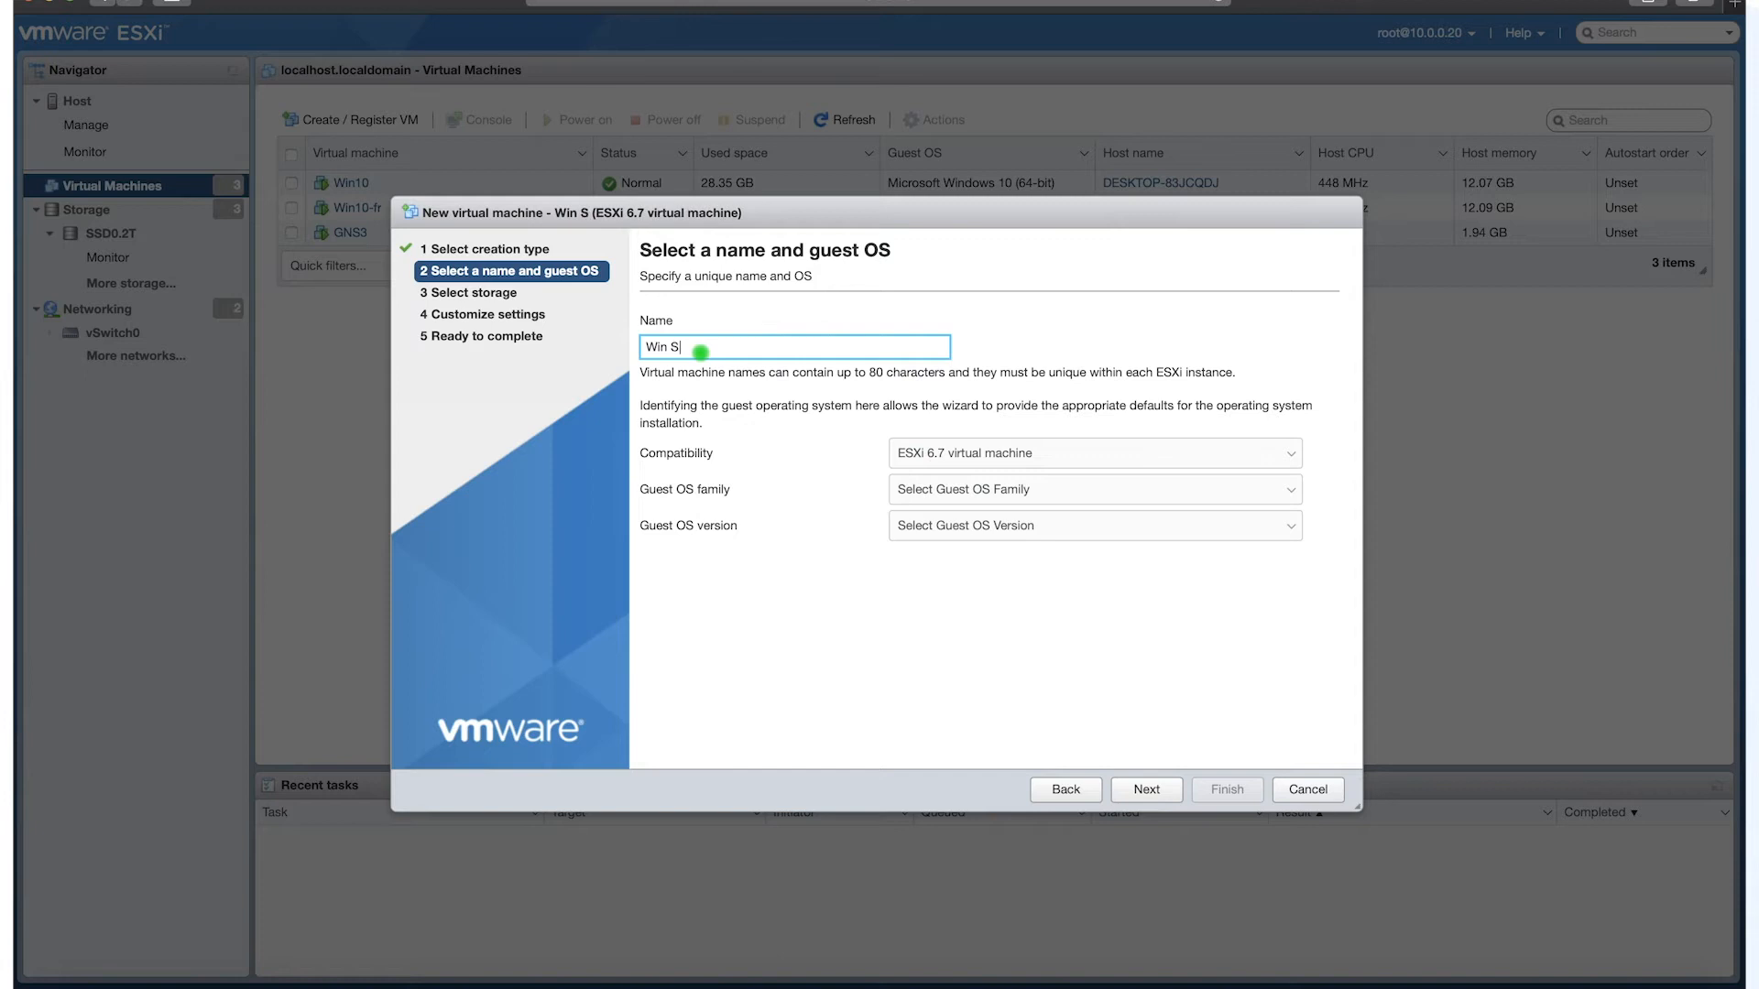
pyautogui.write('erver 2016')
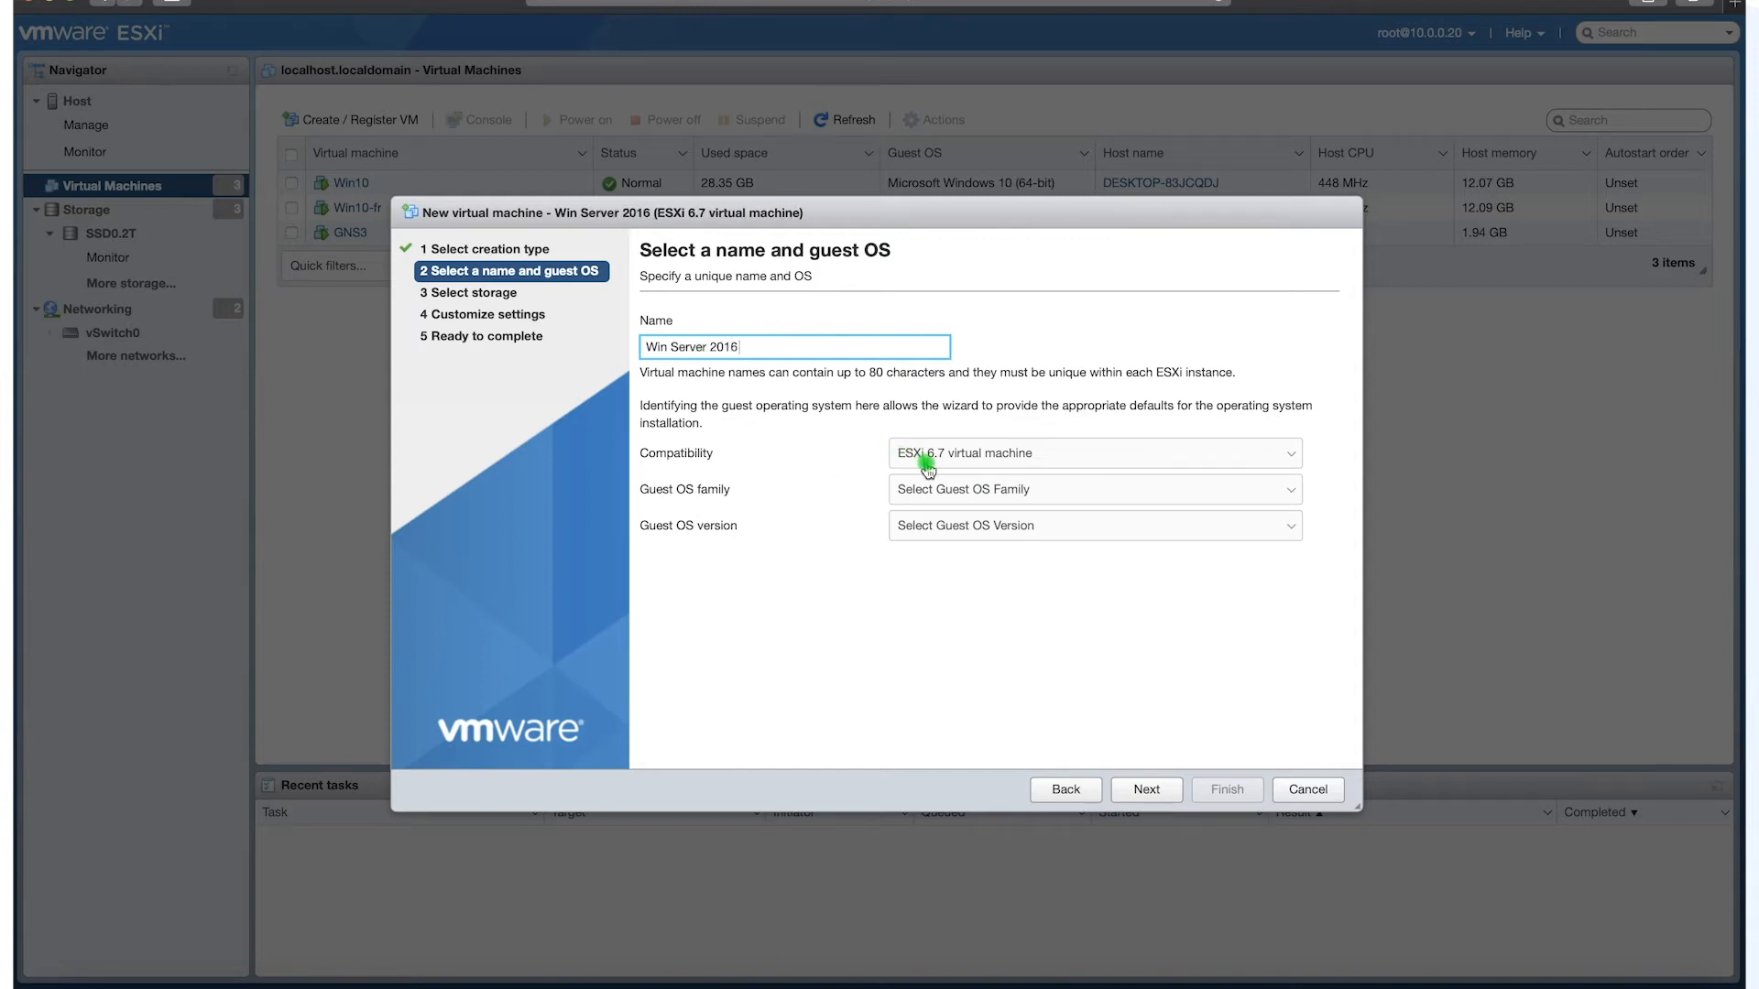
# Set the guest OS family to Windows and the version to Microsoft Windows Server 2016 or later (64-bit), and continue to storage selection.
pyautogui.click(946, 490)
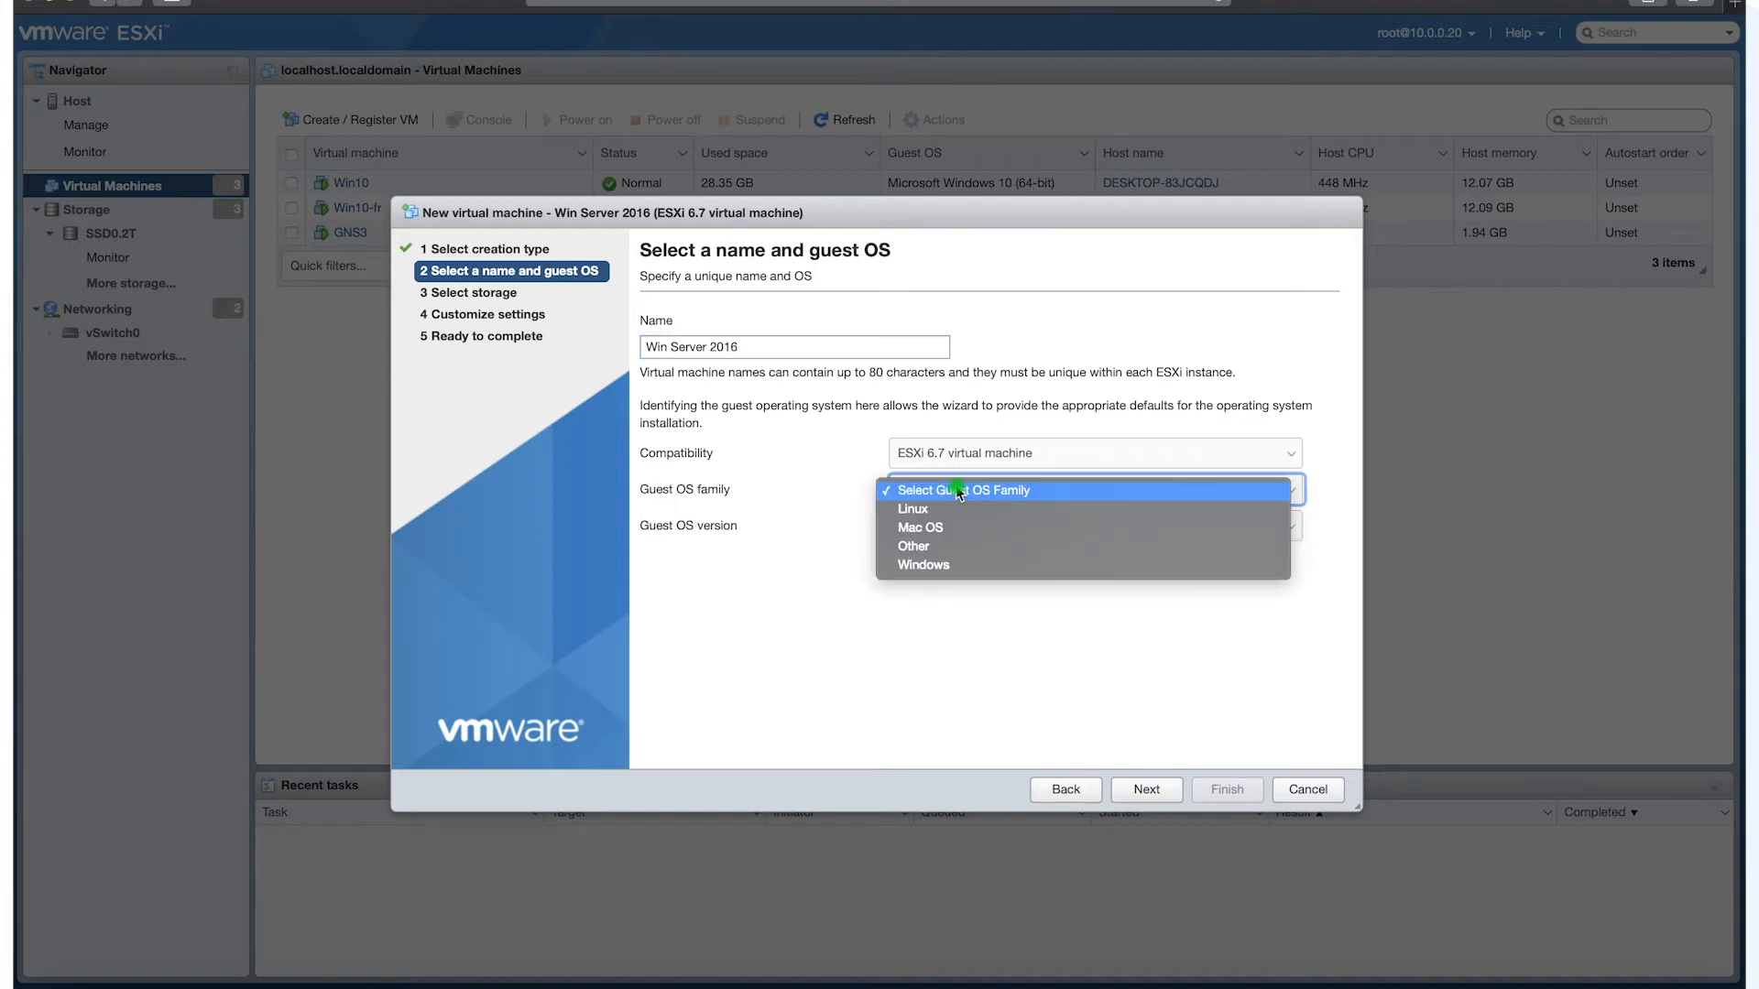
pyautogui.click(944, 567)
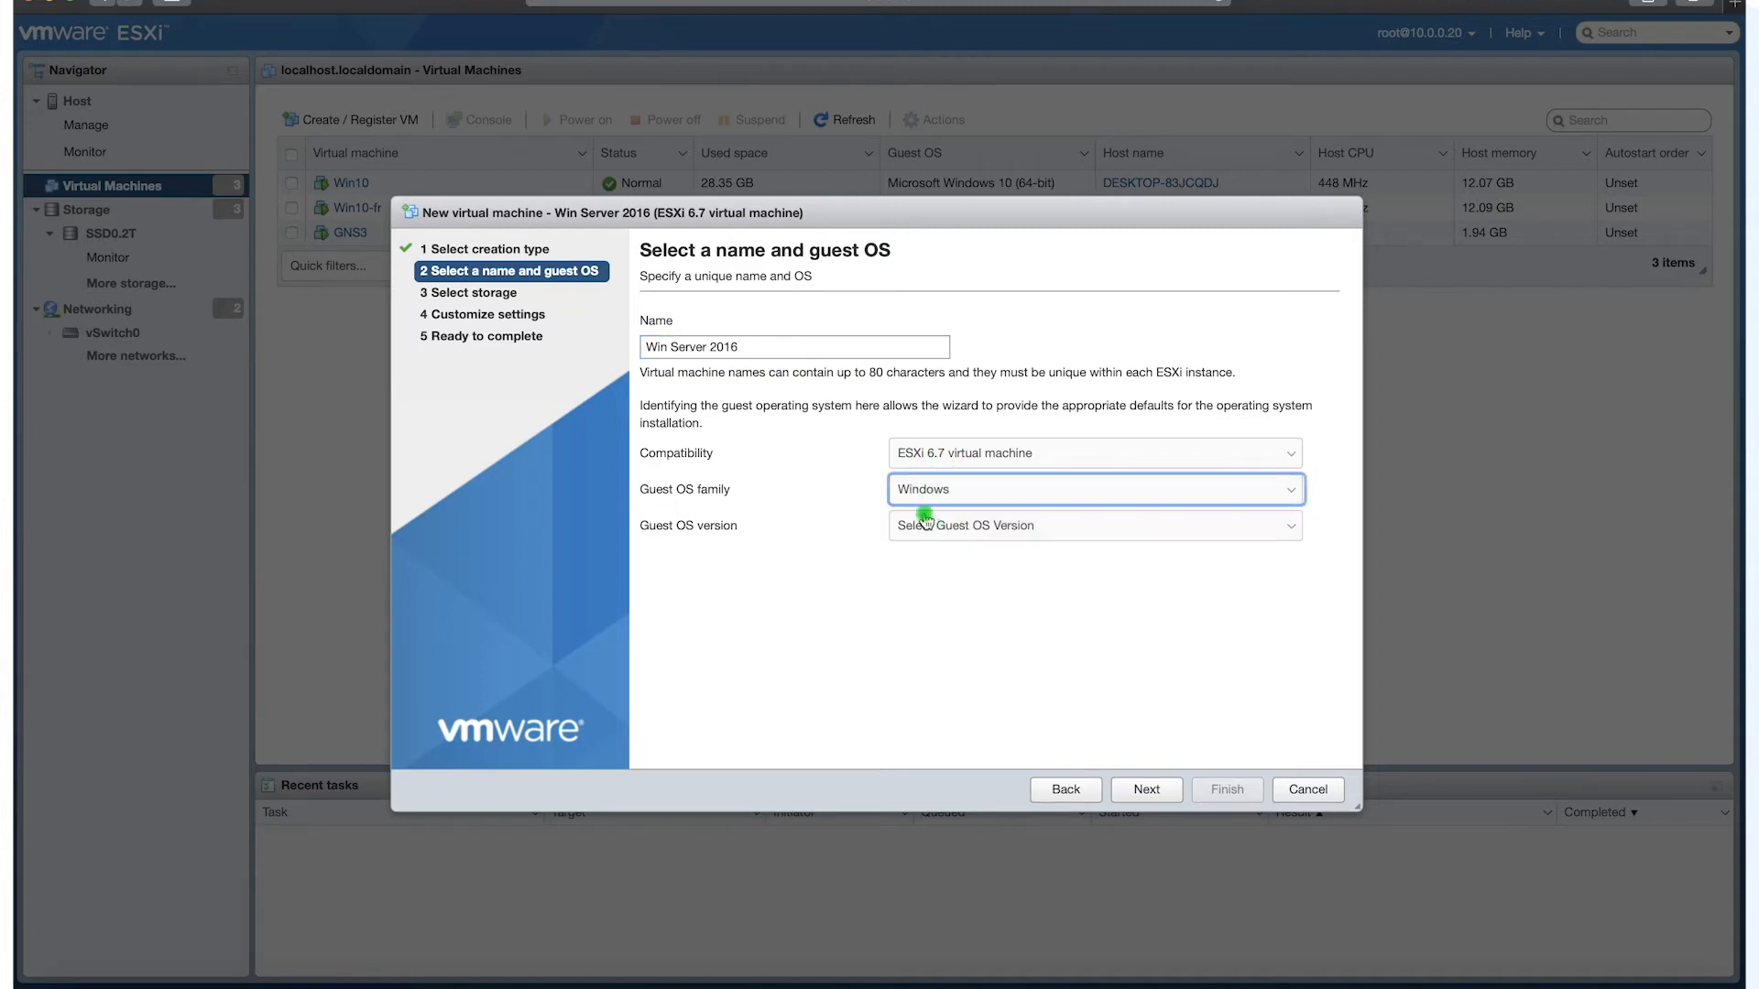
pyautogui.click(953, 526)
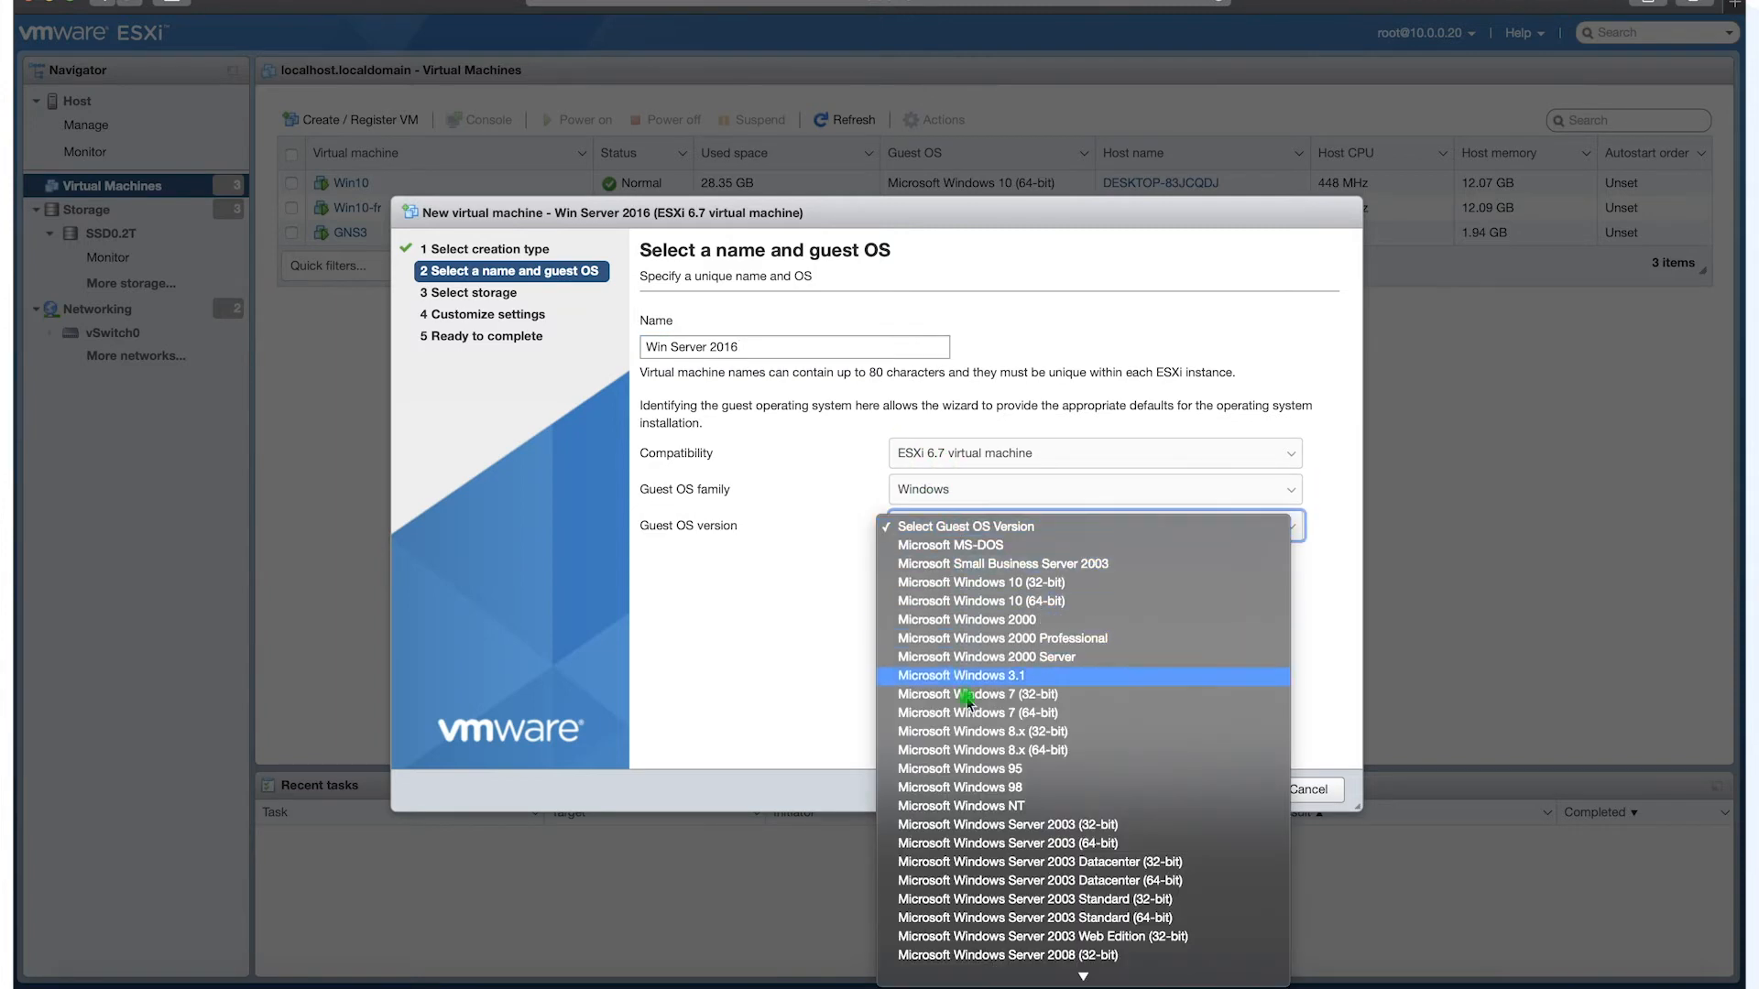
pyautogui.scroll(-3, 960, 790)
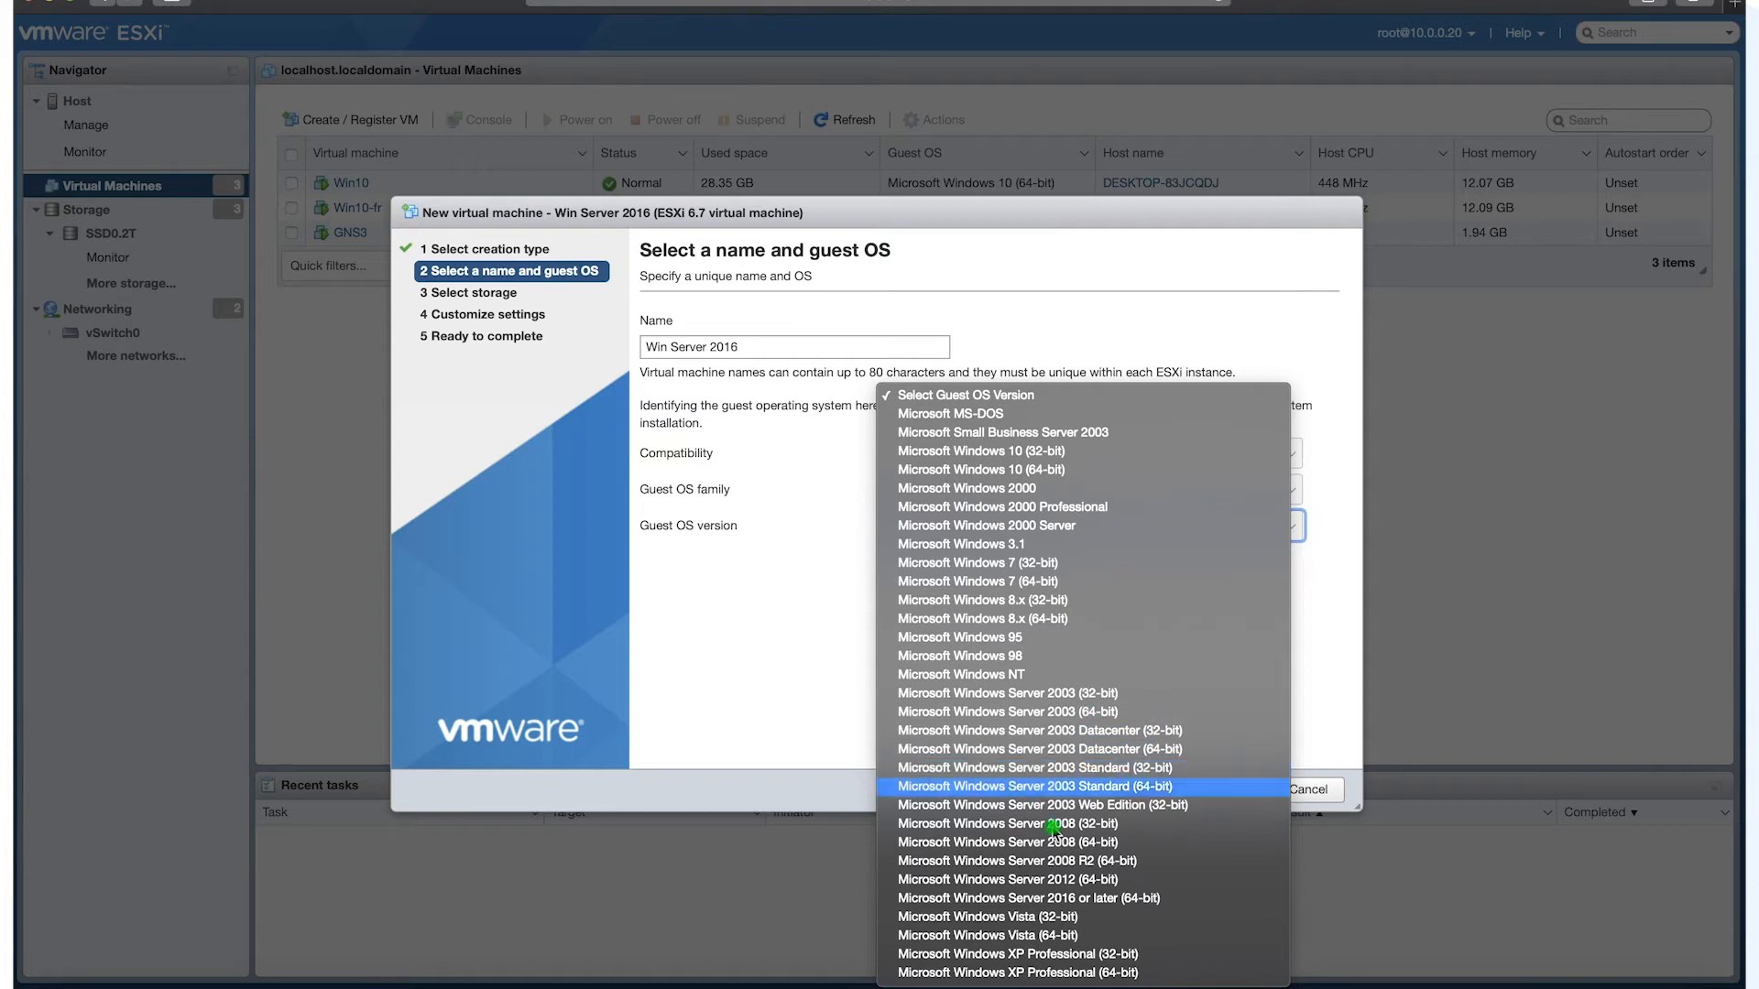
pyautogui.click(1070, 898)
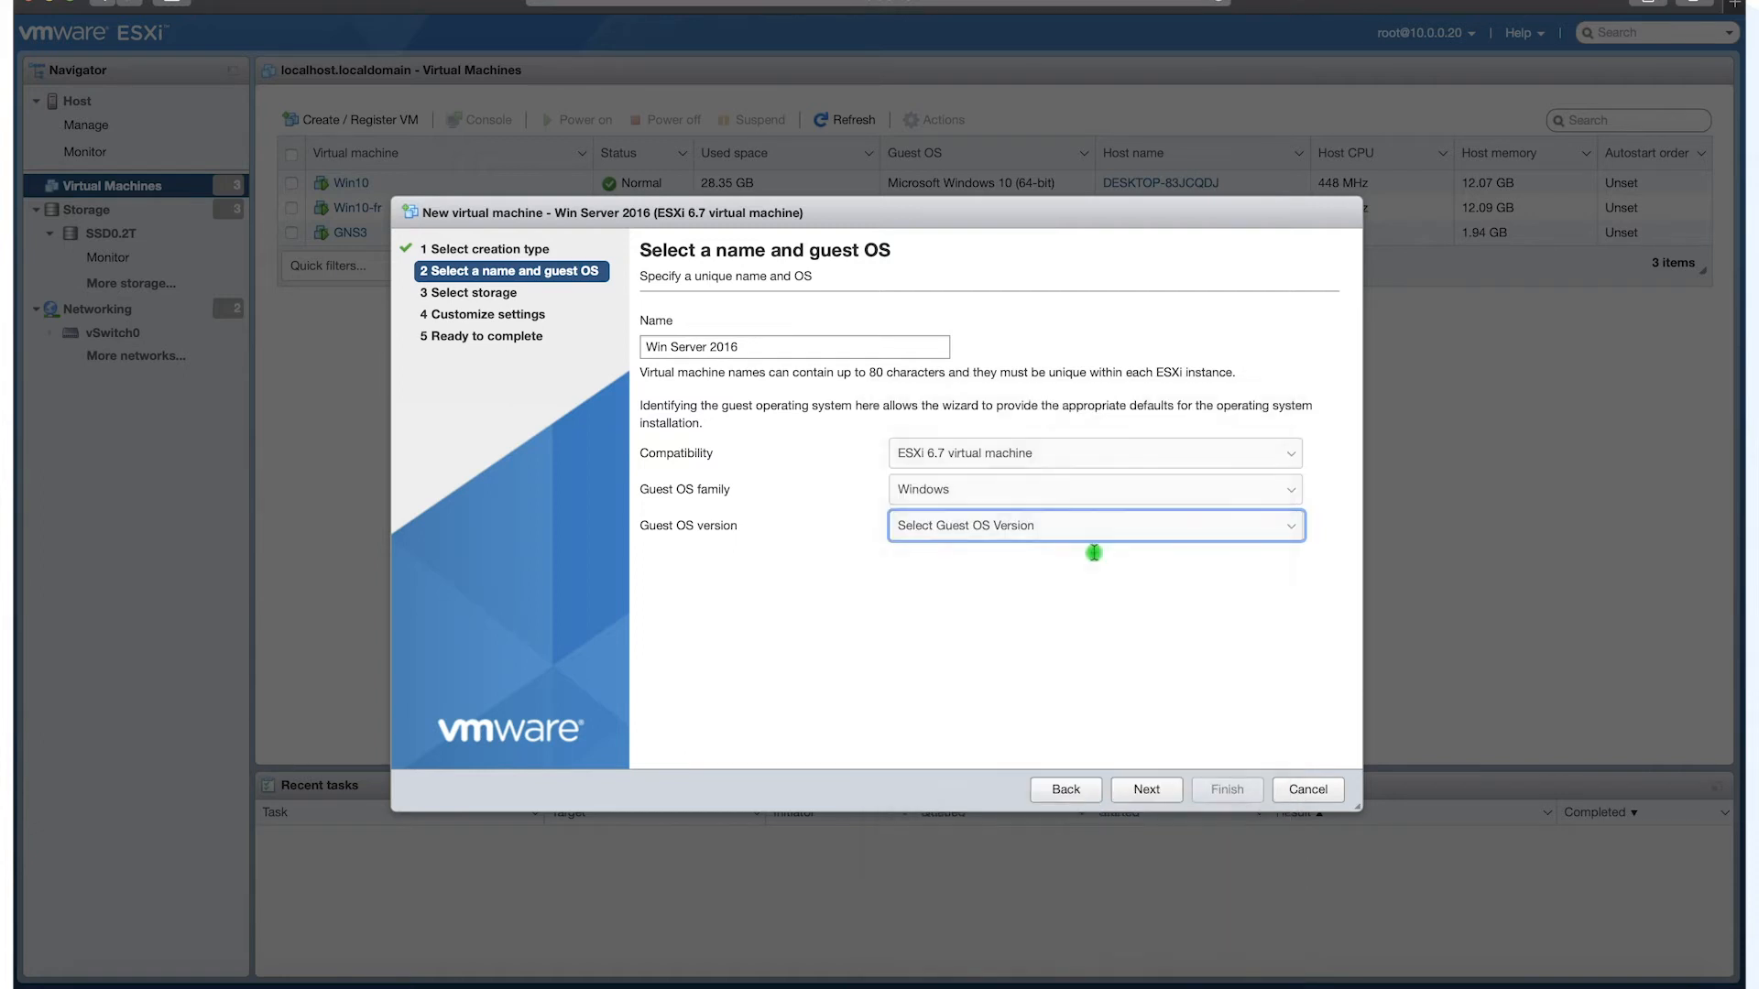
pyautogui.click(1140, 791)
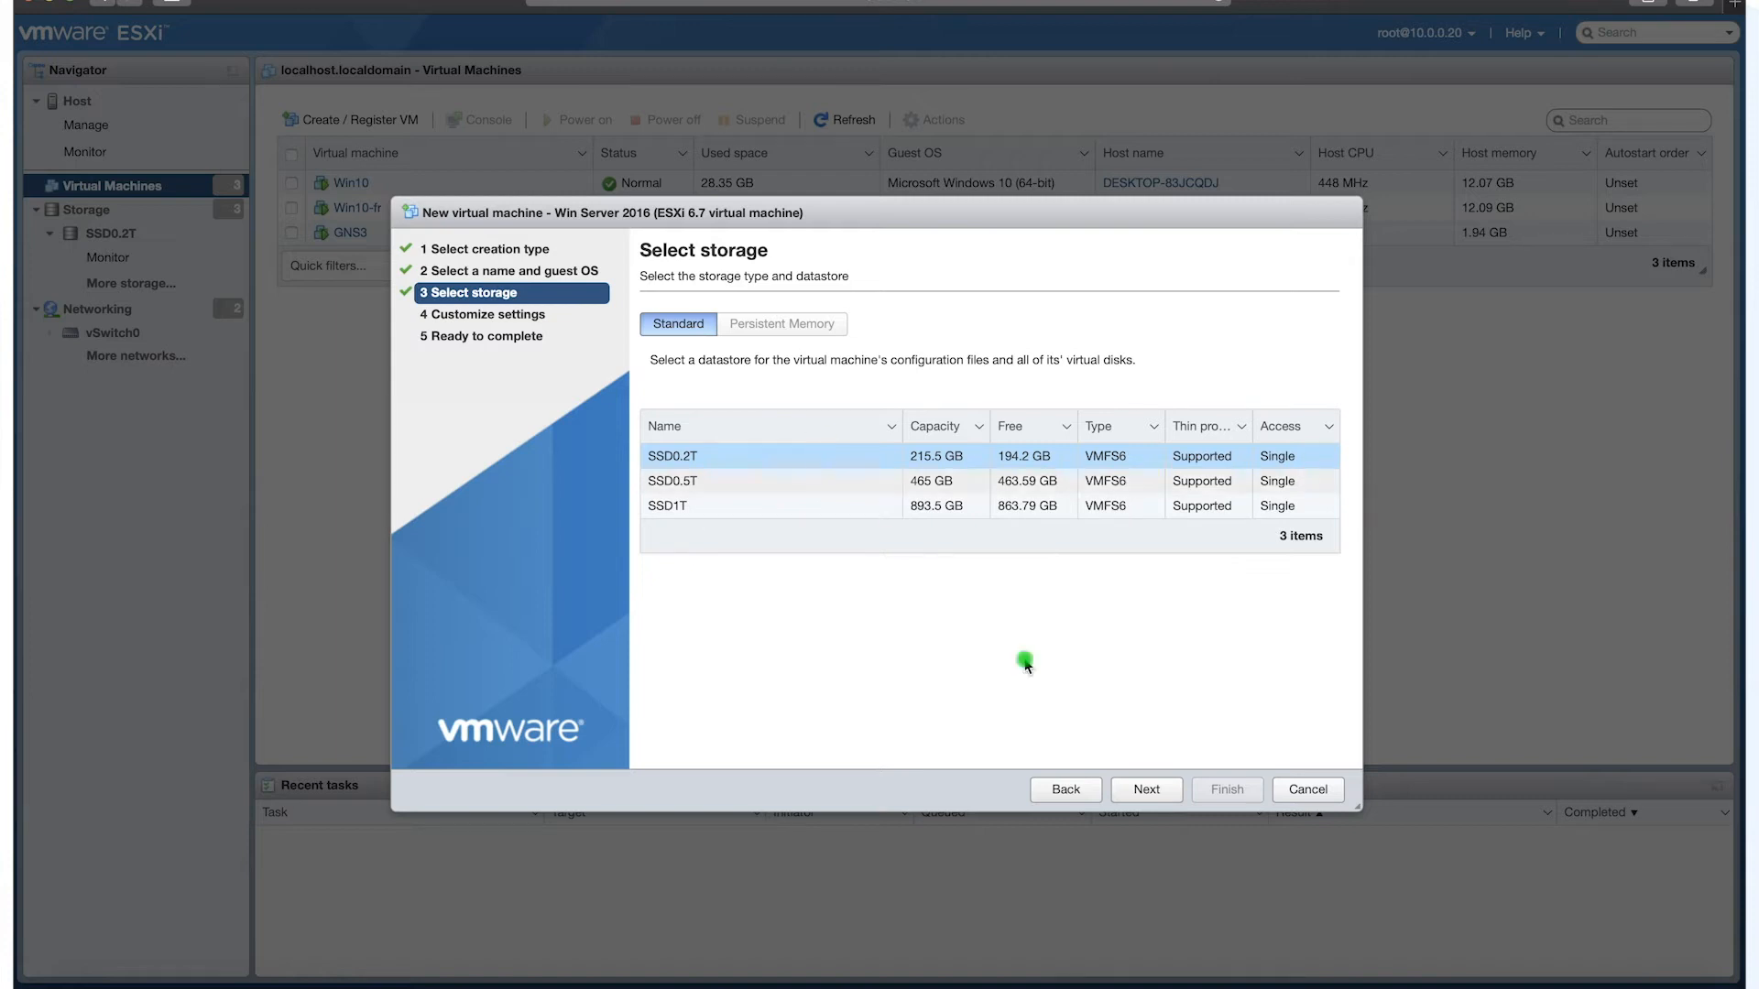
# Choose the SSD0.5T datastore for the virtual machine's files and continue to the hardware settings.
pyautogui.click(871, 485)
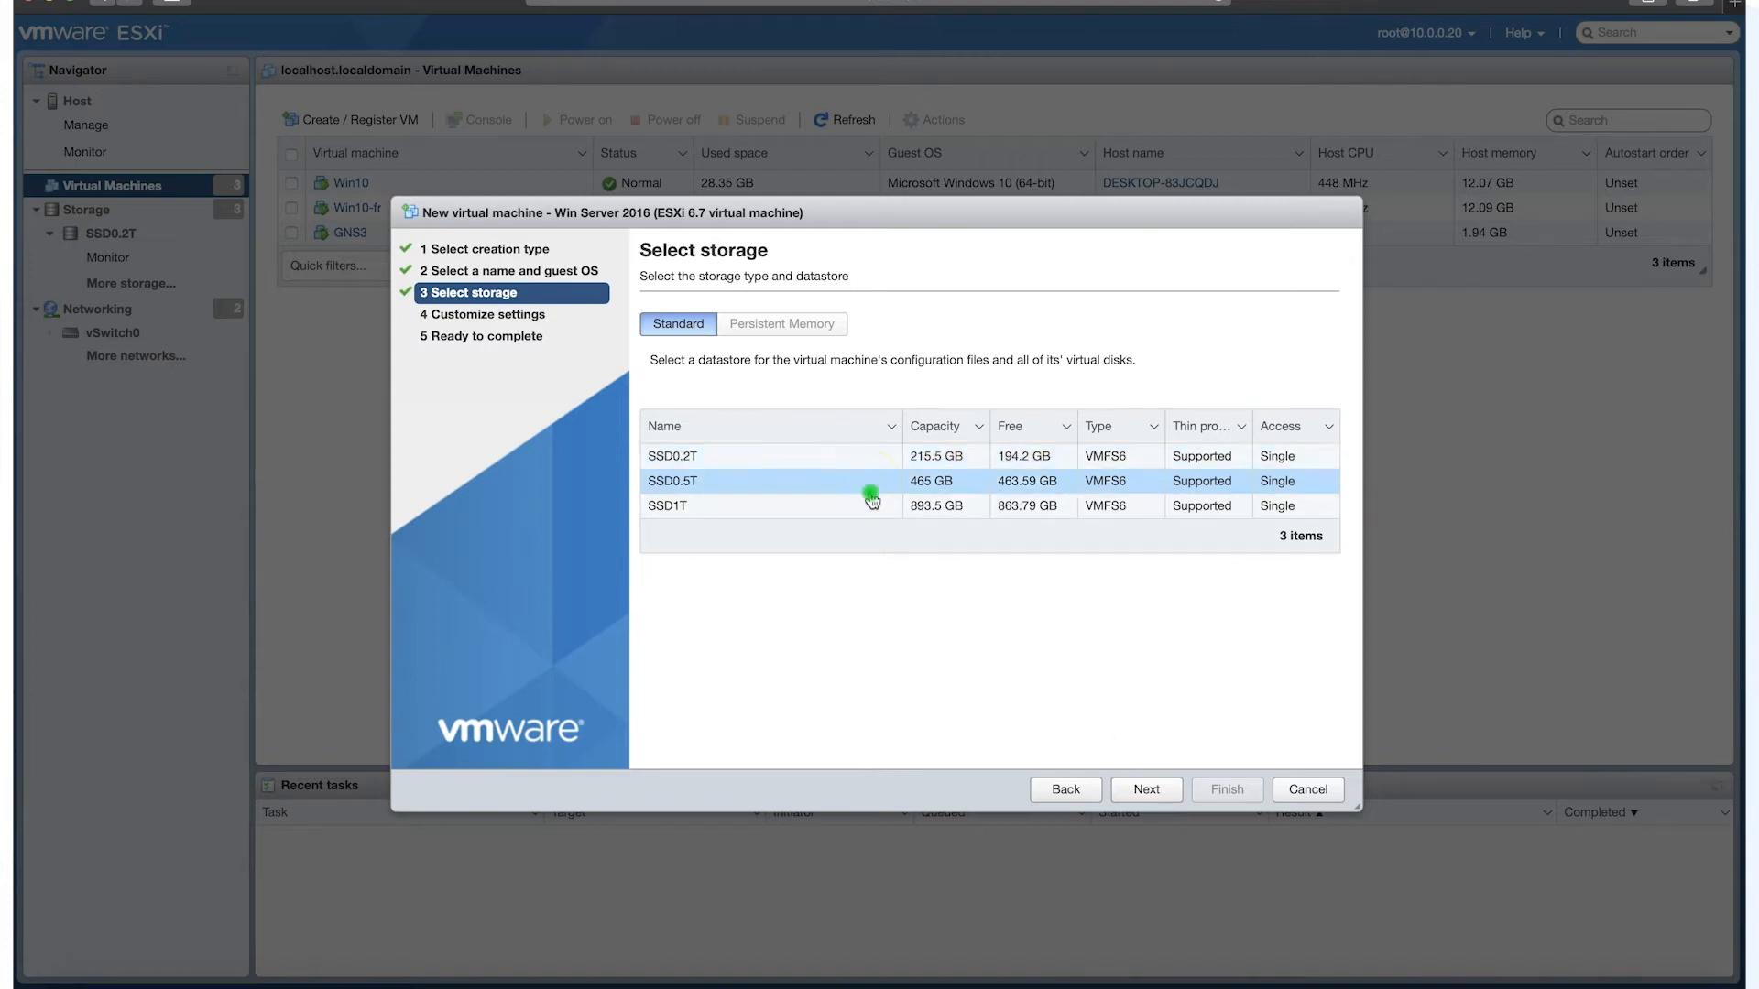
pyautogui.click(871, 498)
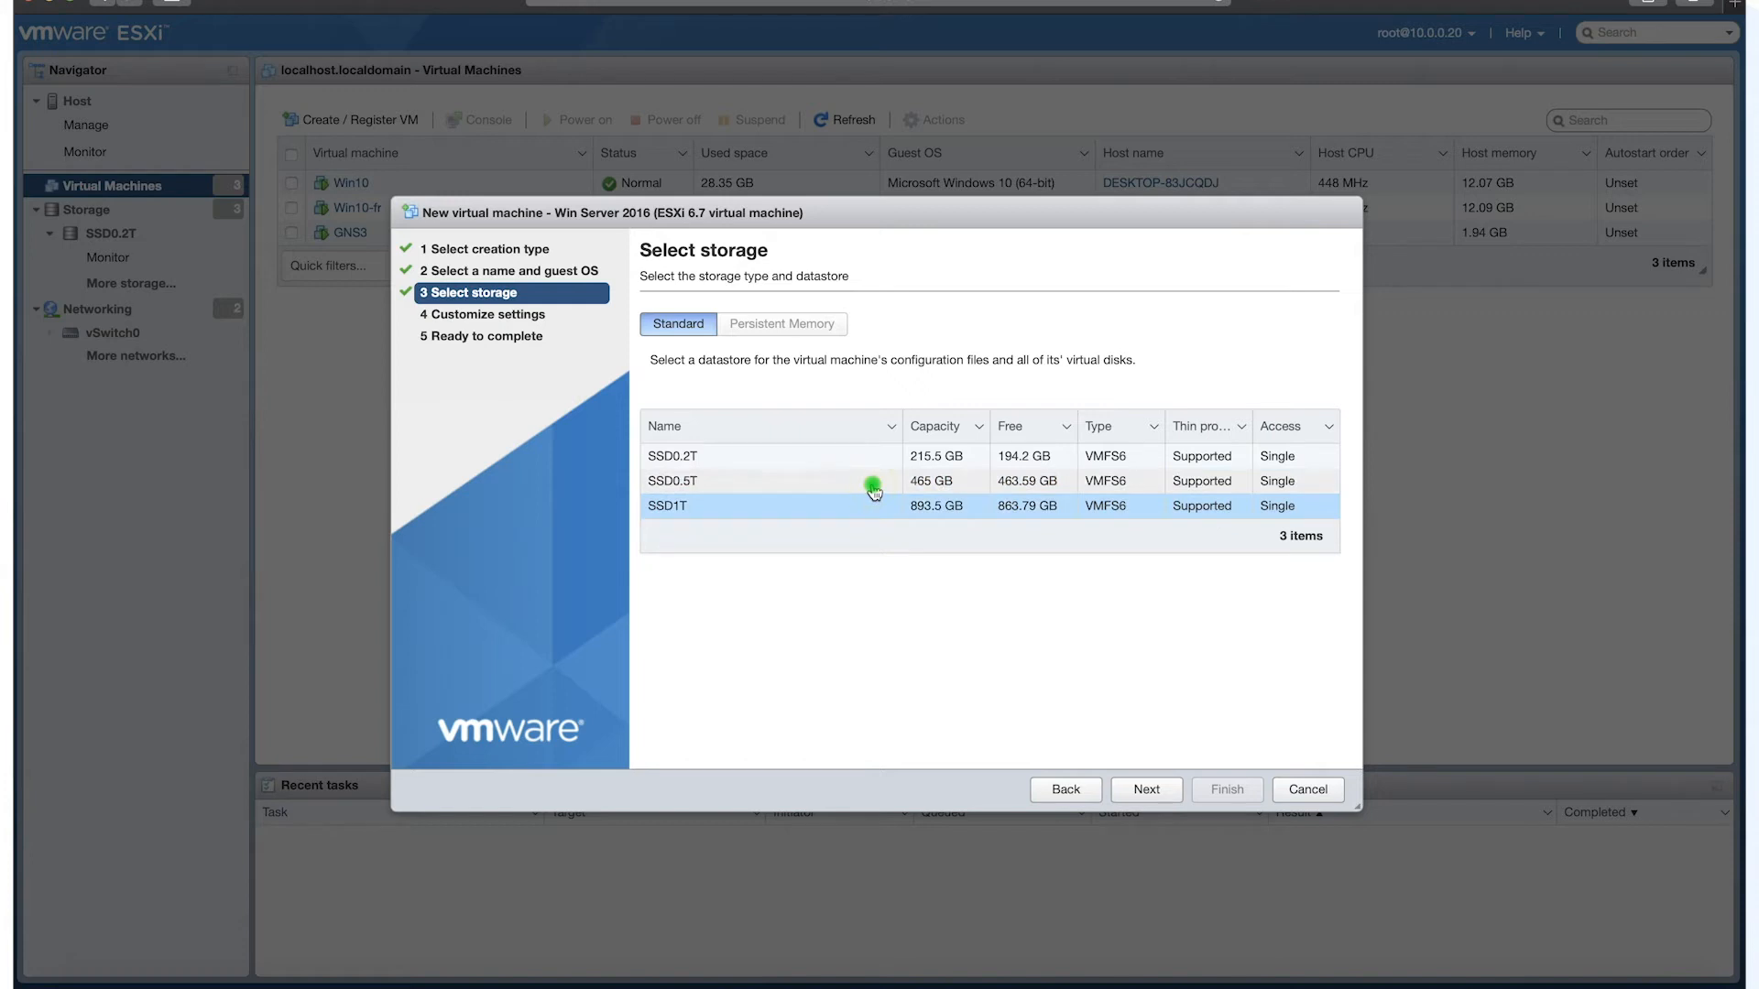
pyautogui.click(872, 483)
pyautogui.click(1146, 789)
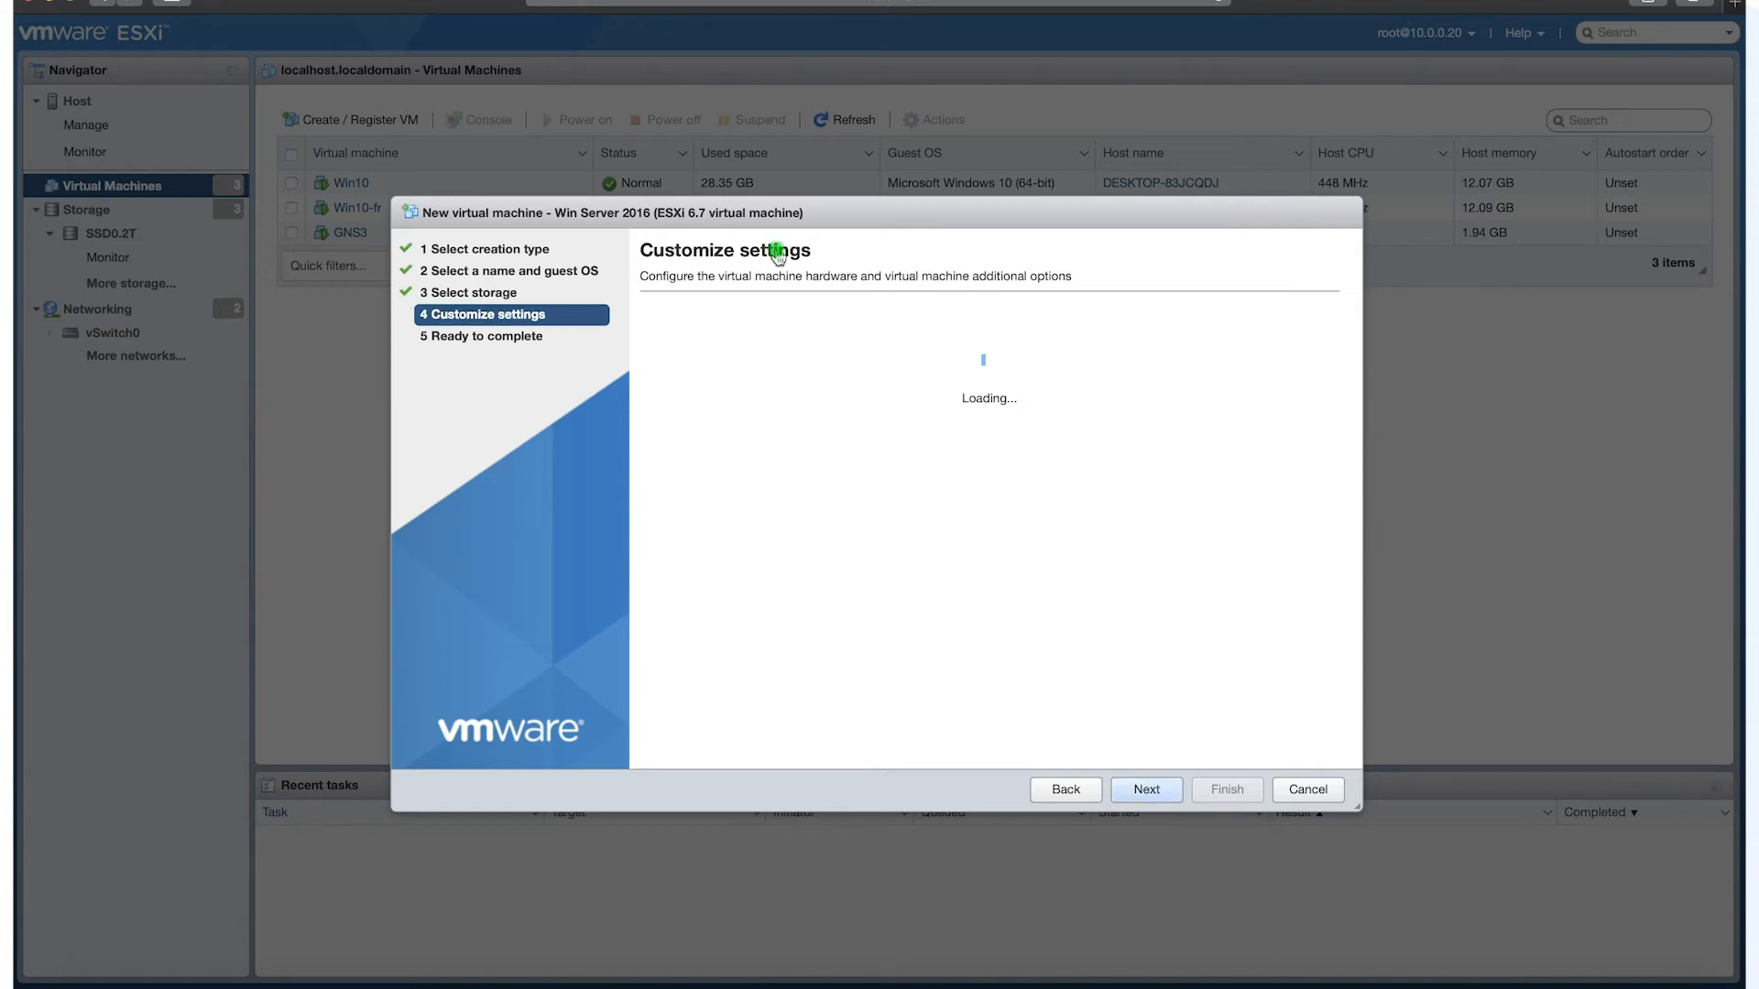
# Give the virtual machine 4 CPUs and 8 GB of memory.
pyautogui.click(900, 402)
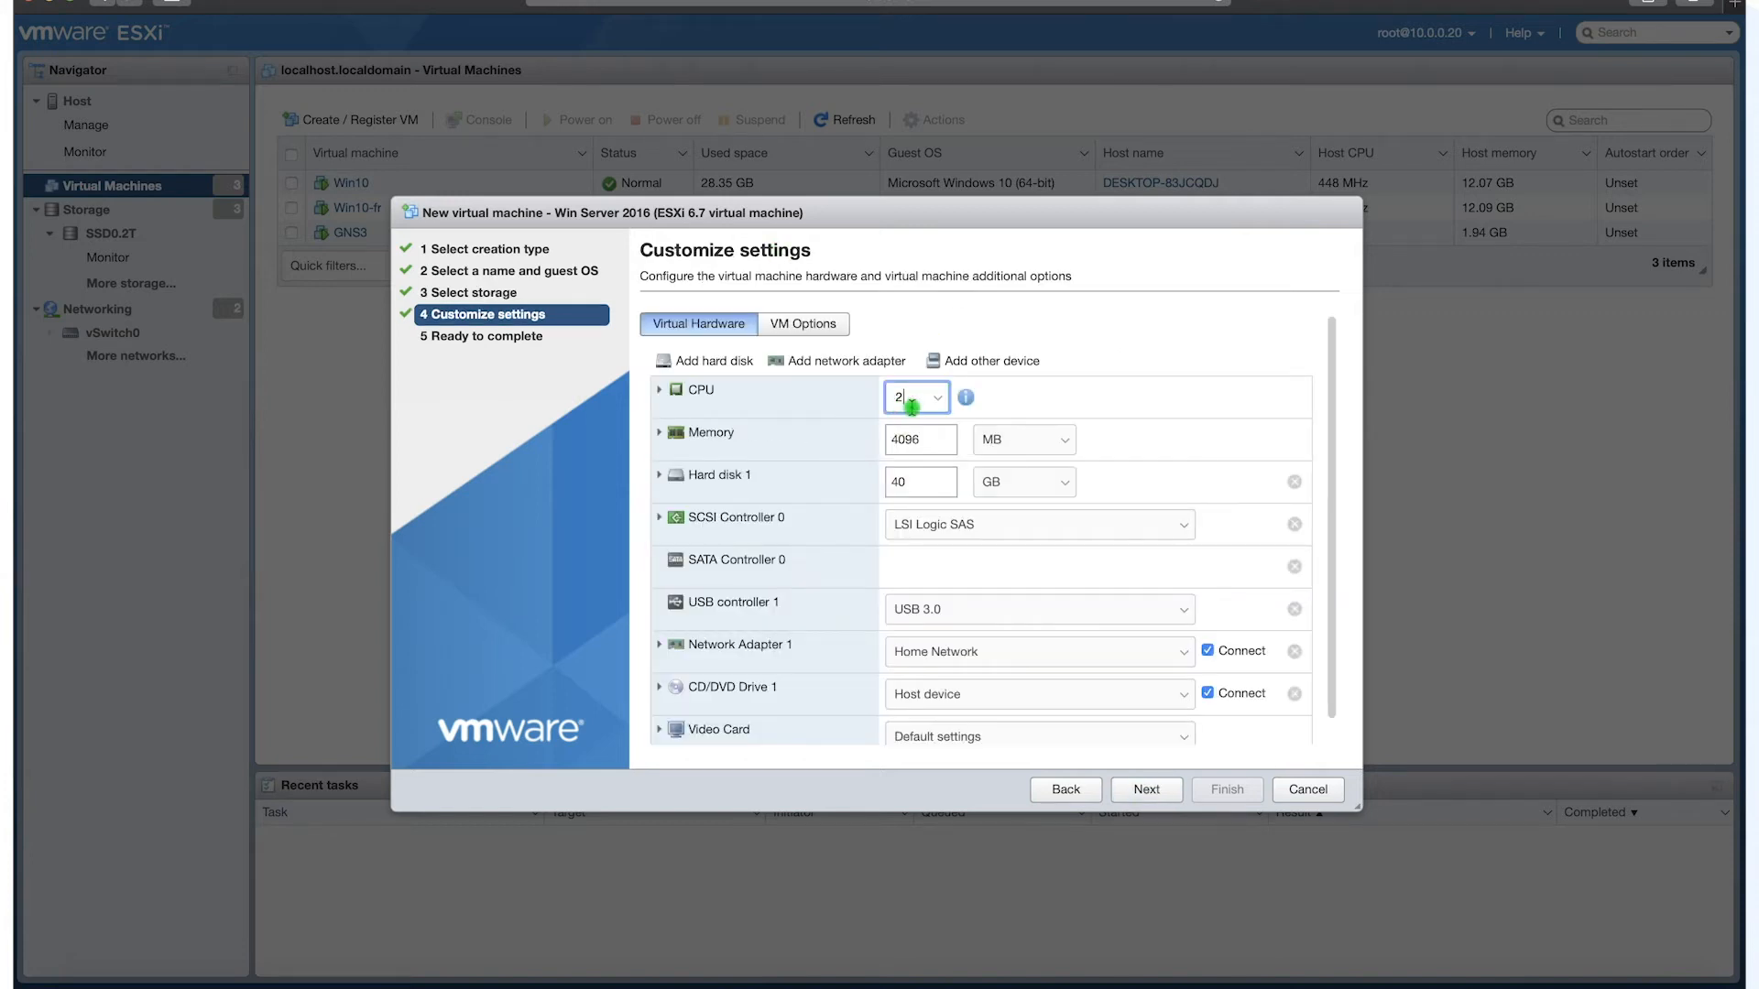
pyautogui.click(937, 398)
pyautogui.click(902, 483)
pyautogui.click(920, 441)
pyautogui.doubleClick(921, 441)
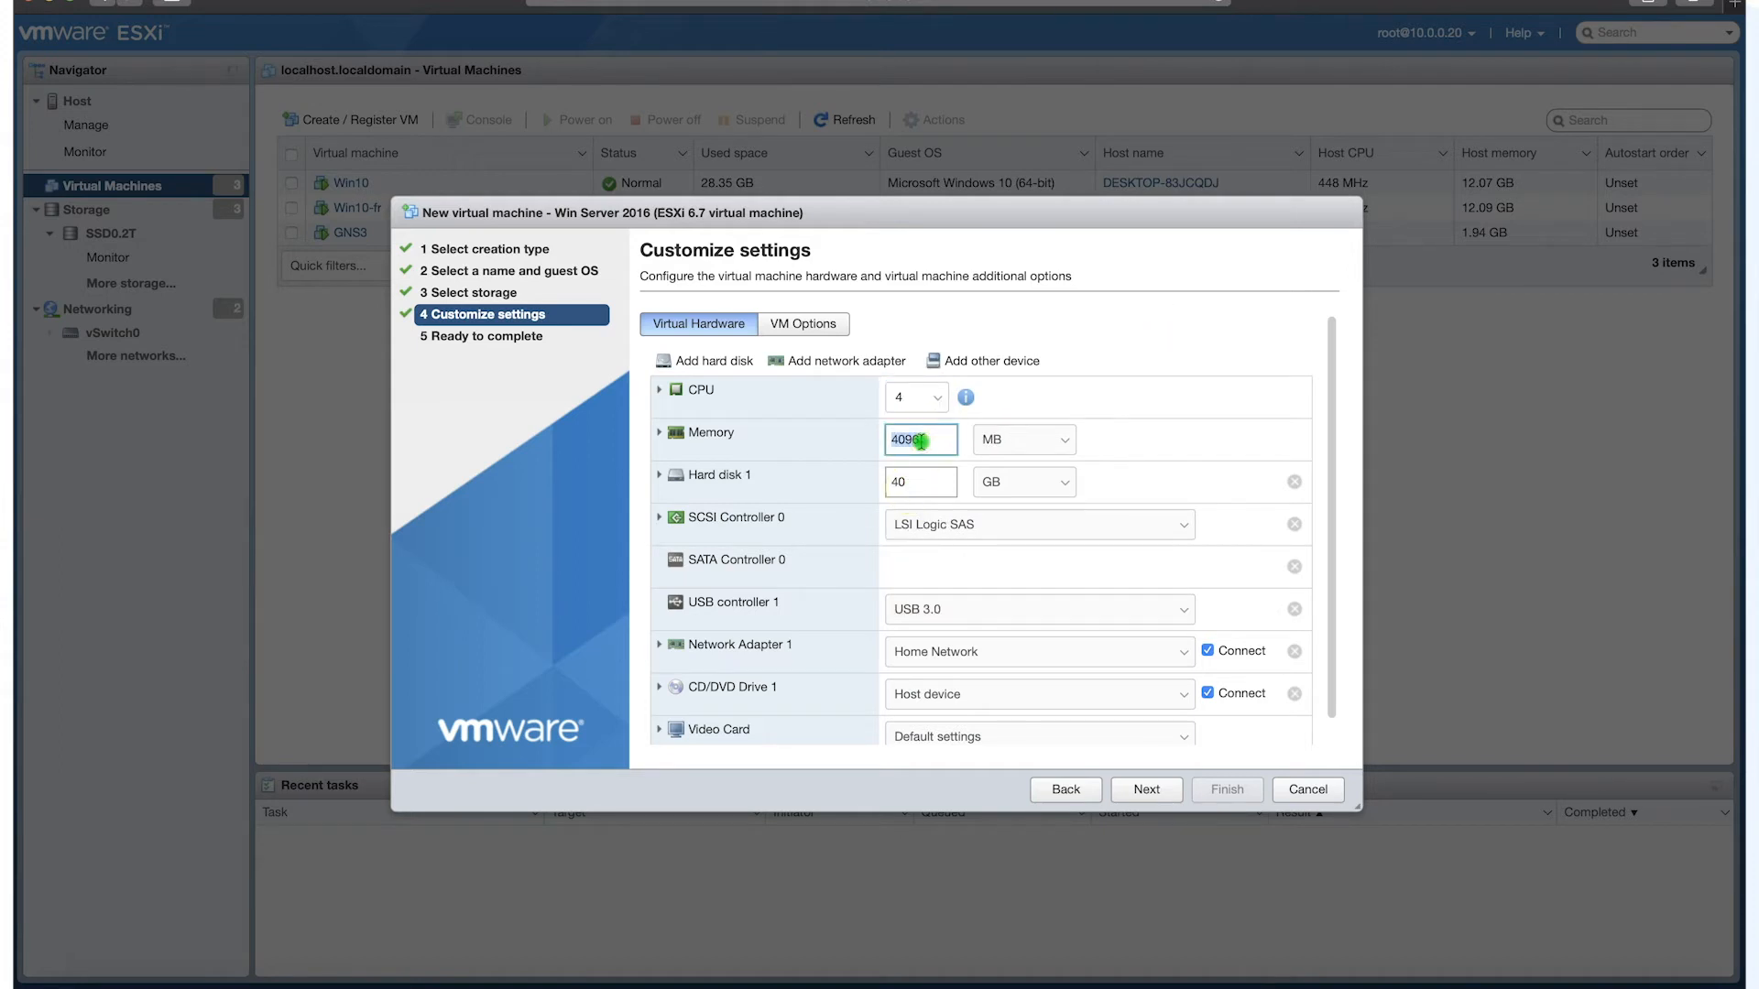
pyautogui.write('8')
pyautogui.click(1049, 444)
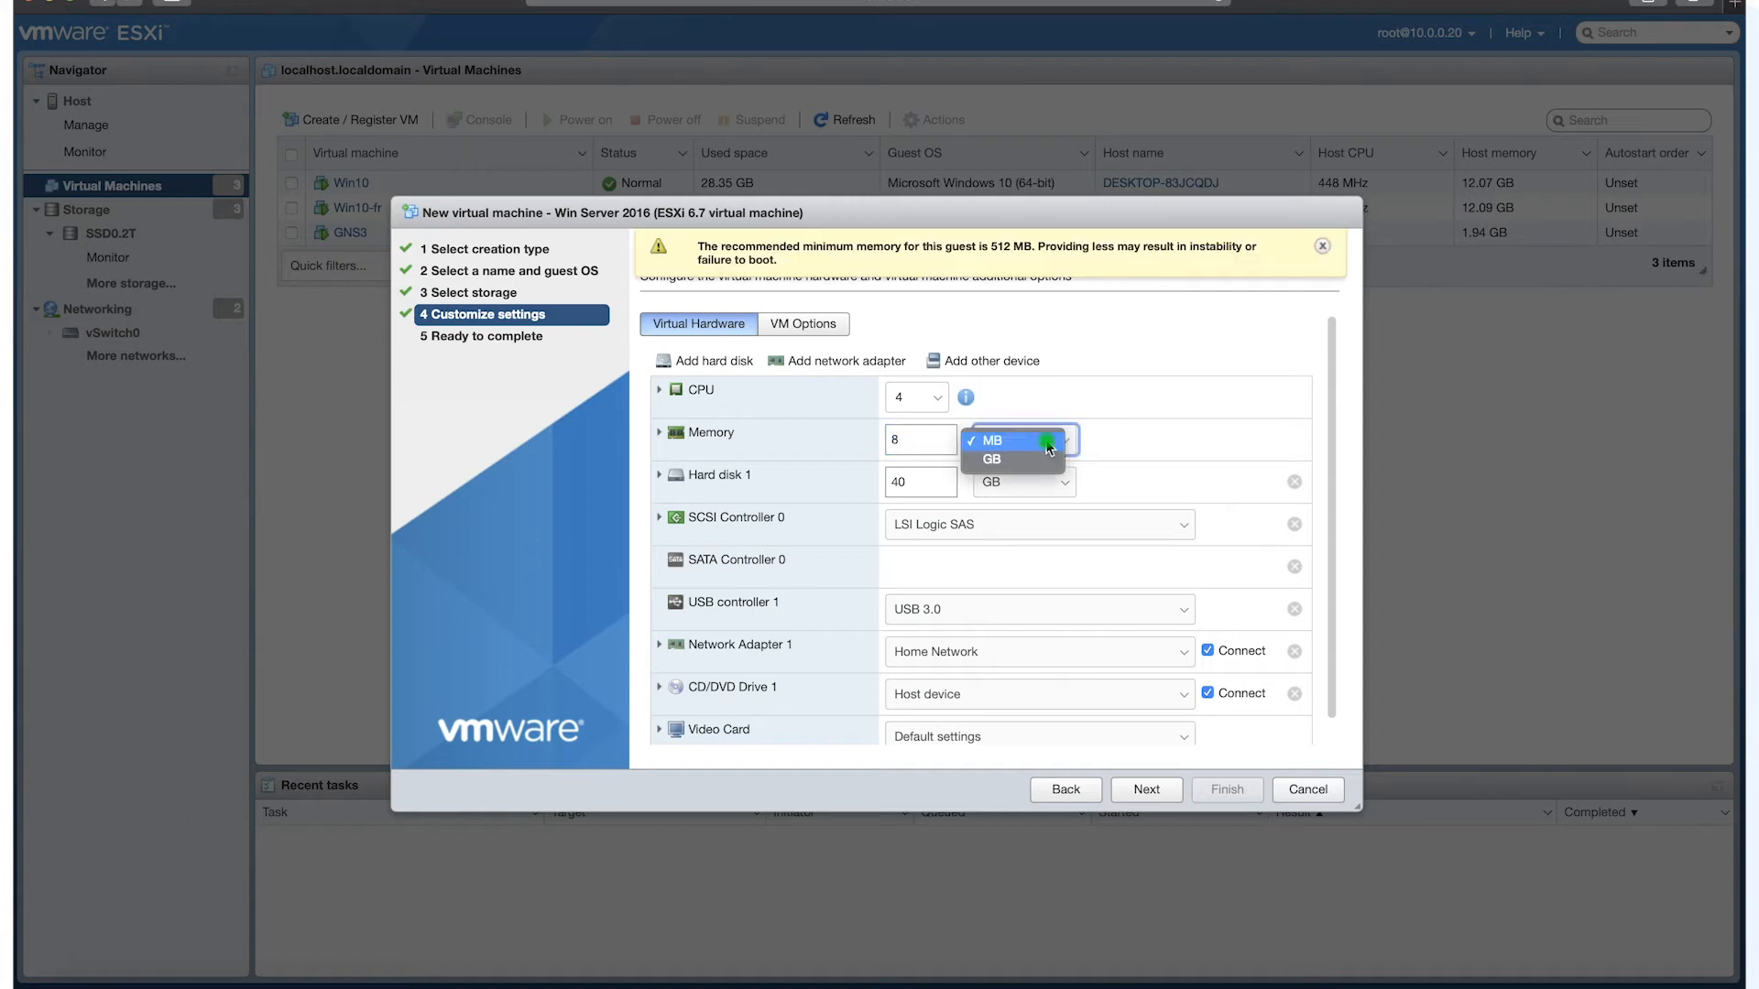
pyautogui.click(1014, 464)
# Set Hard disk 1 to 80 GB with thin provisioning.
pyautogui.click(898, 487)
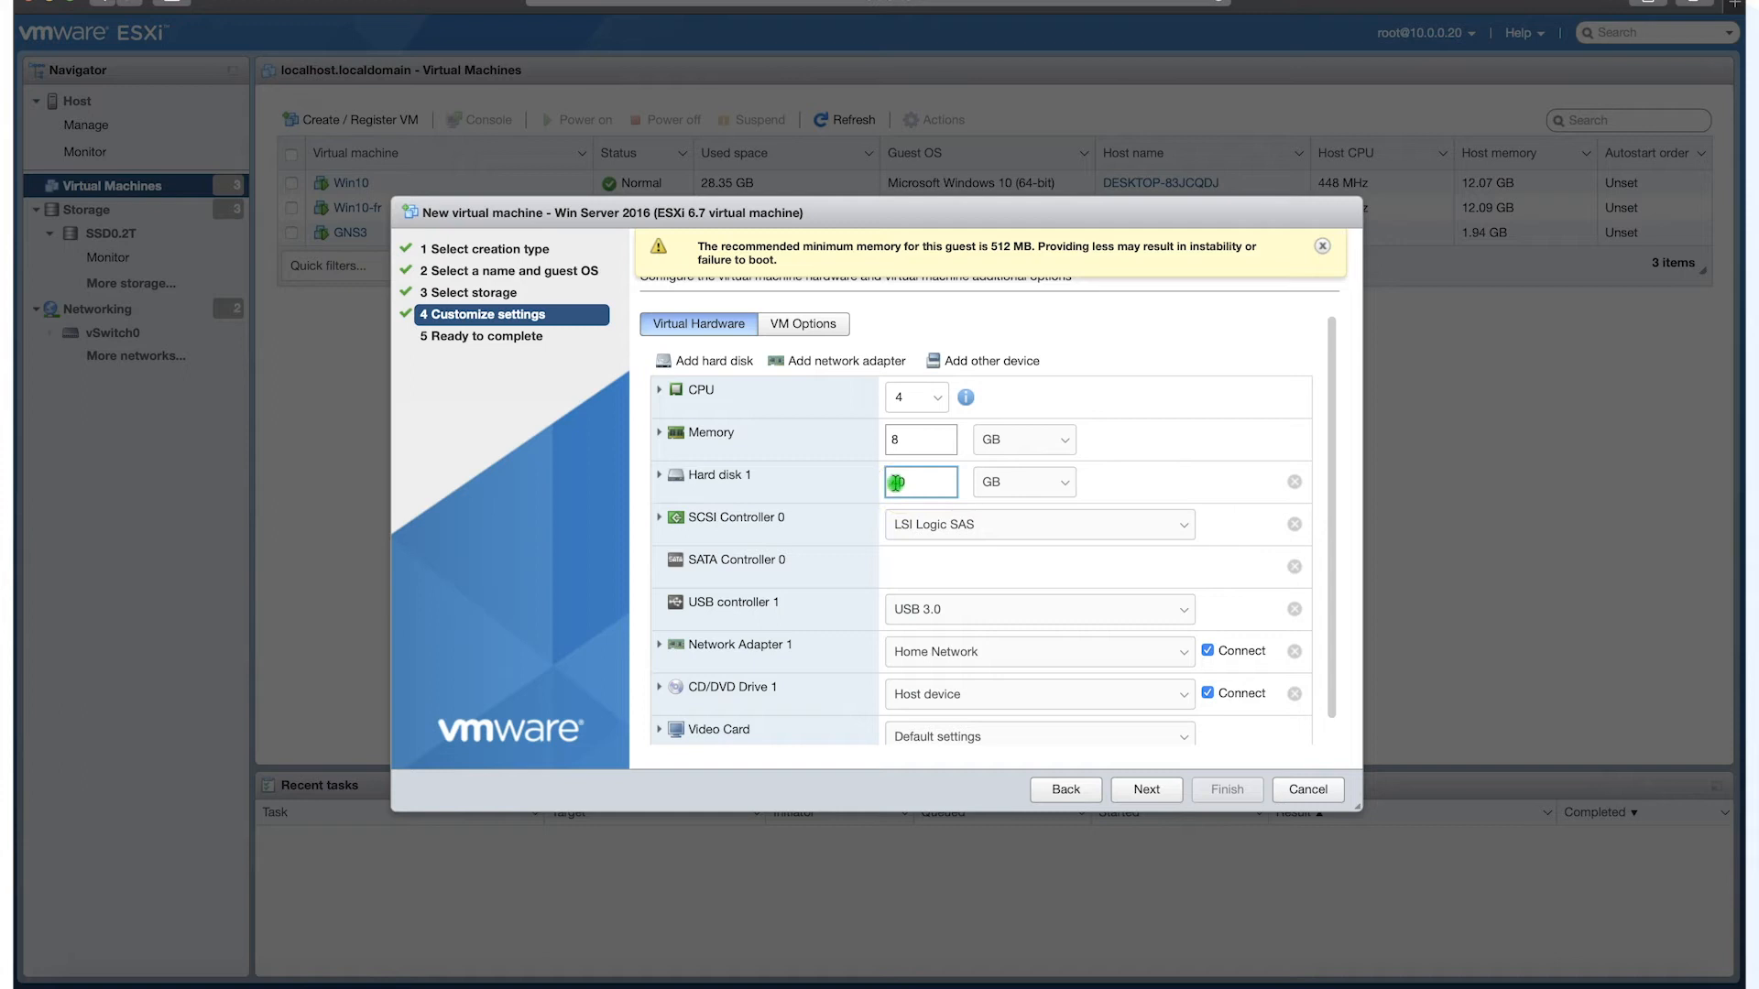
pyautogui.moveTo(911, 483); pyautogui.dragTo(880, 483)
pyautogui.write('80')
pyautogui.click(659, 474)
pyautogui.scroll(-3, 889, 572)
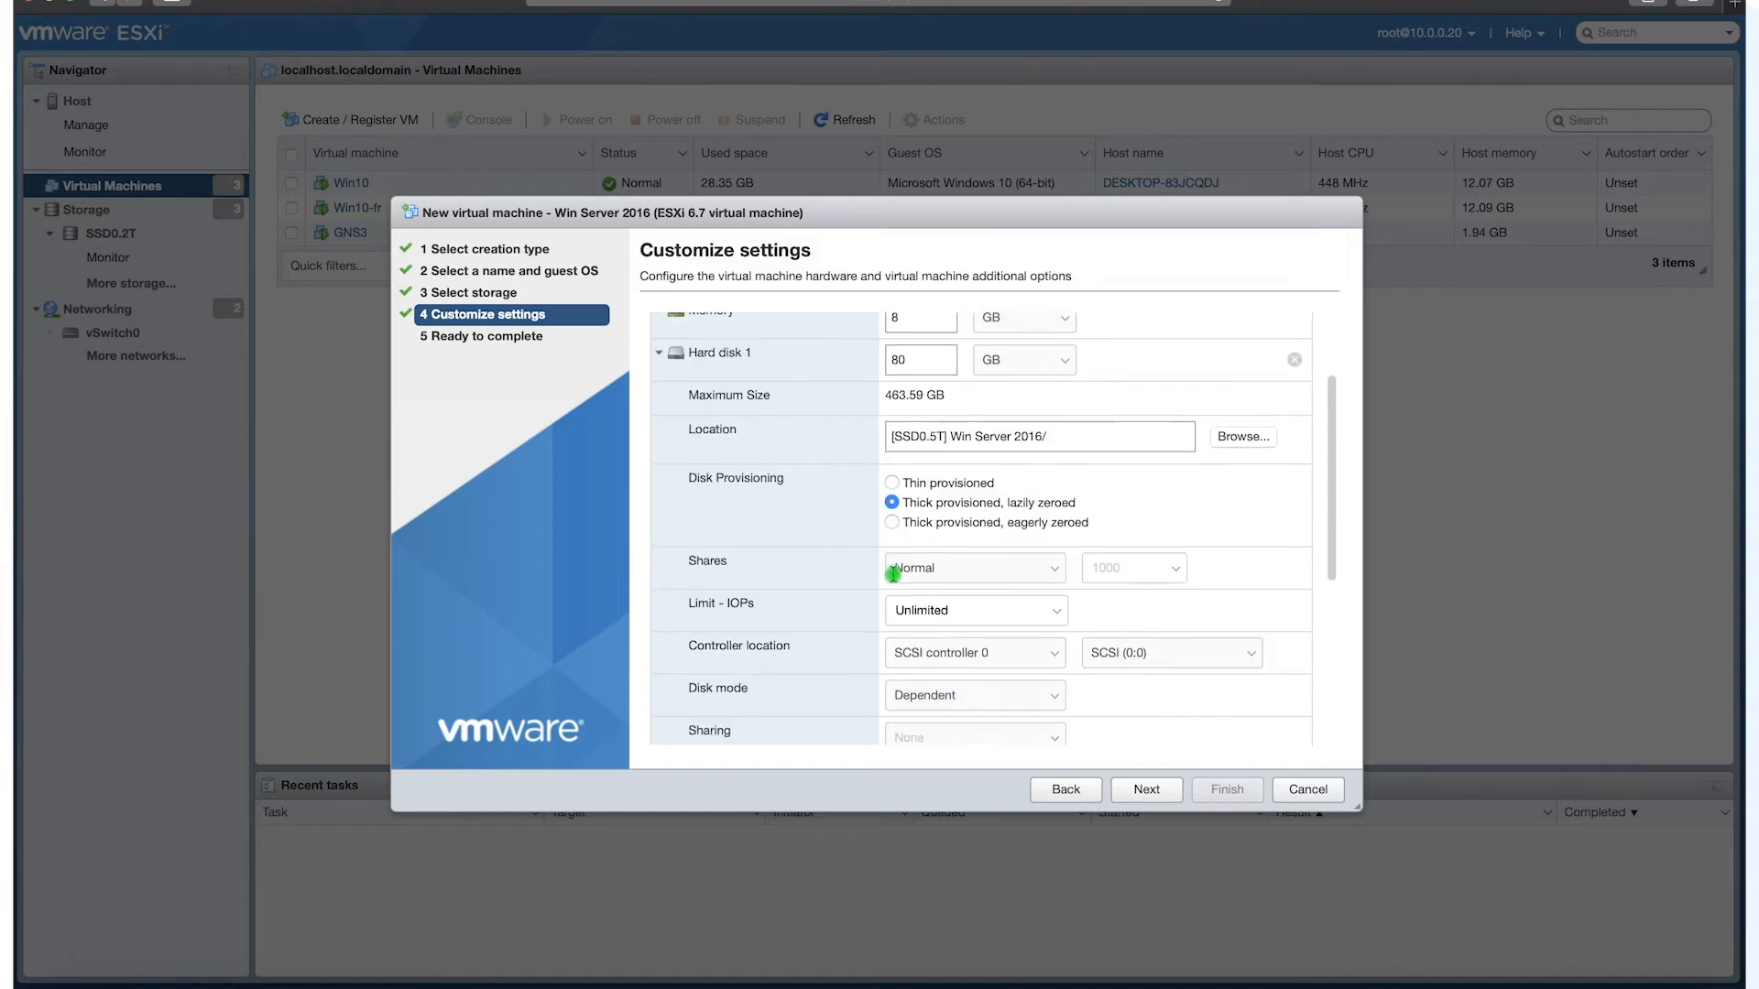
pyautogui.click(892, 467)
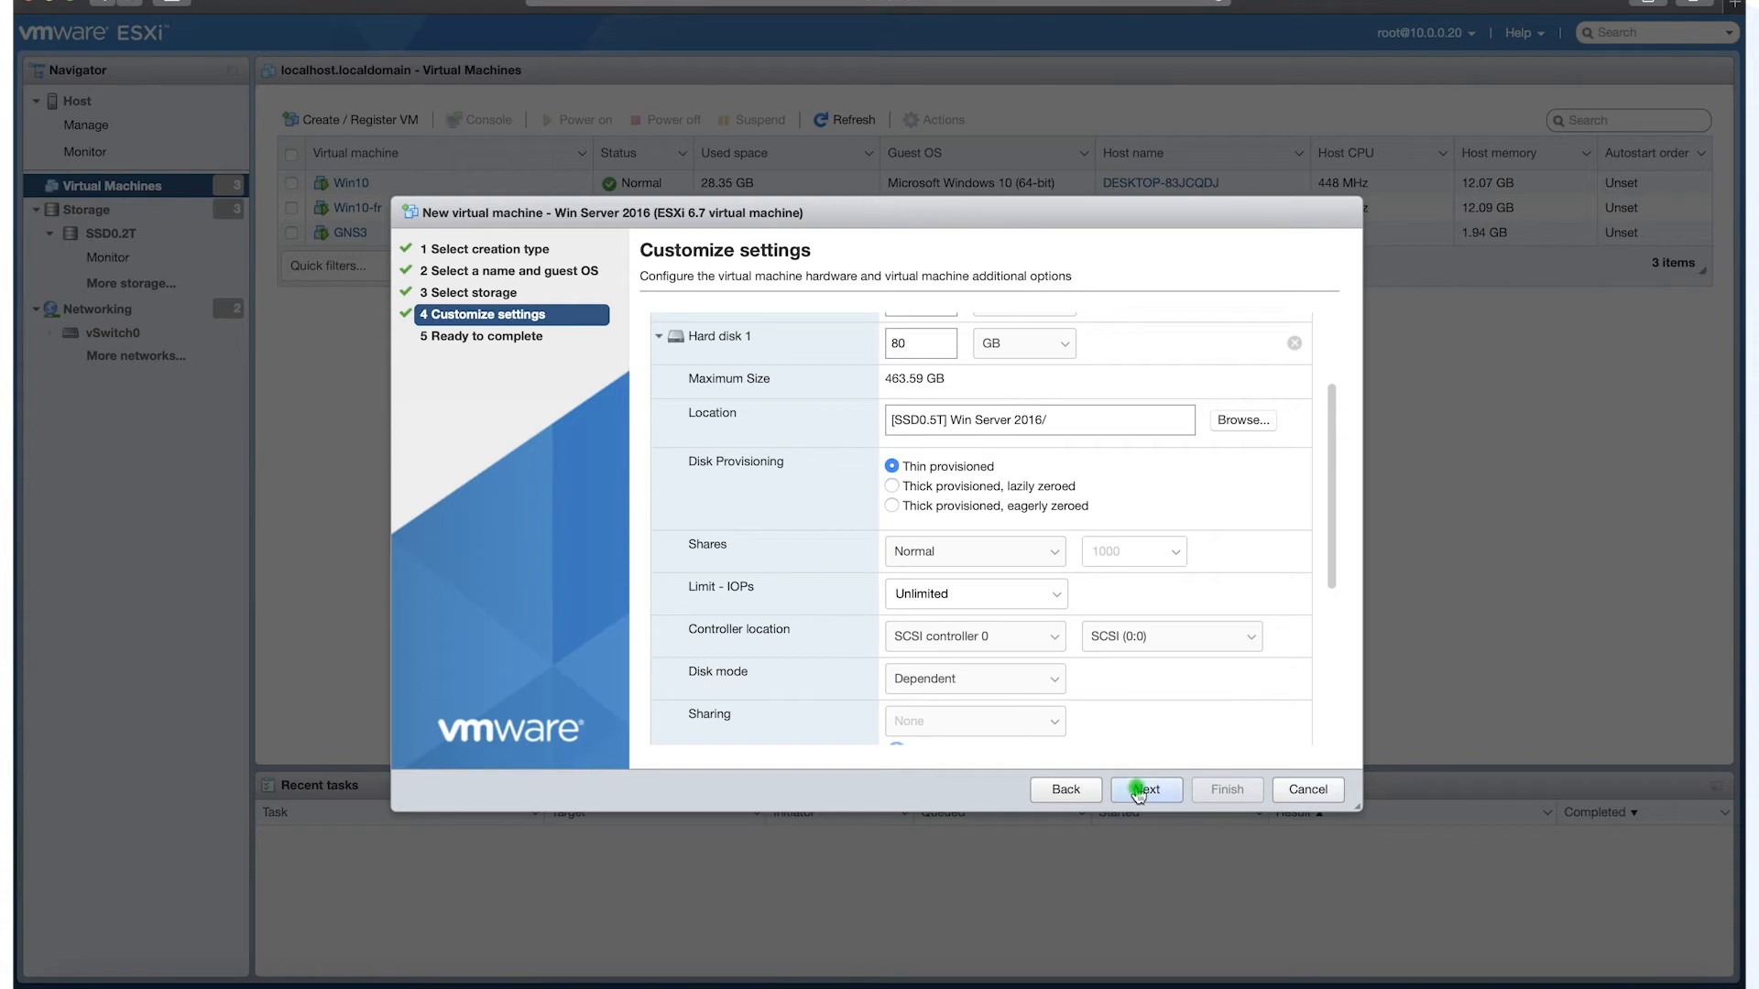
pyautogui.click(663, 343)
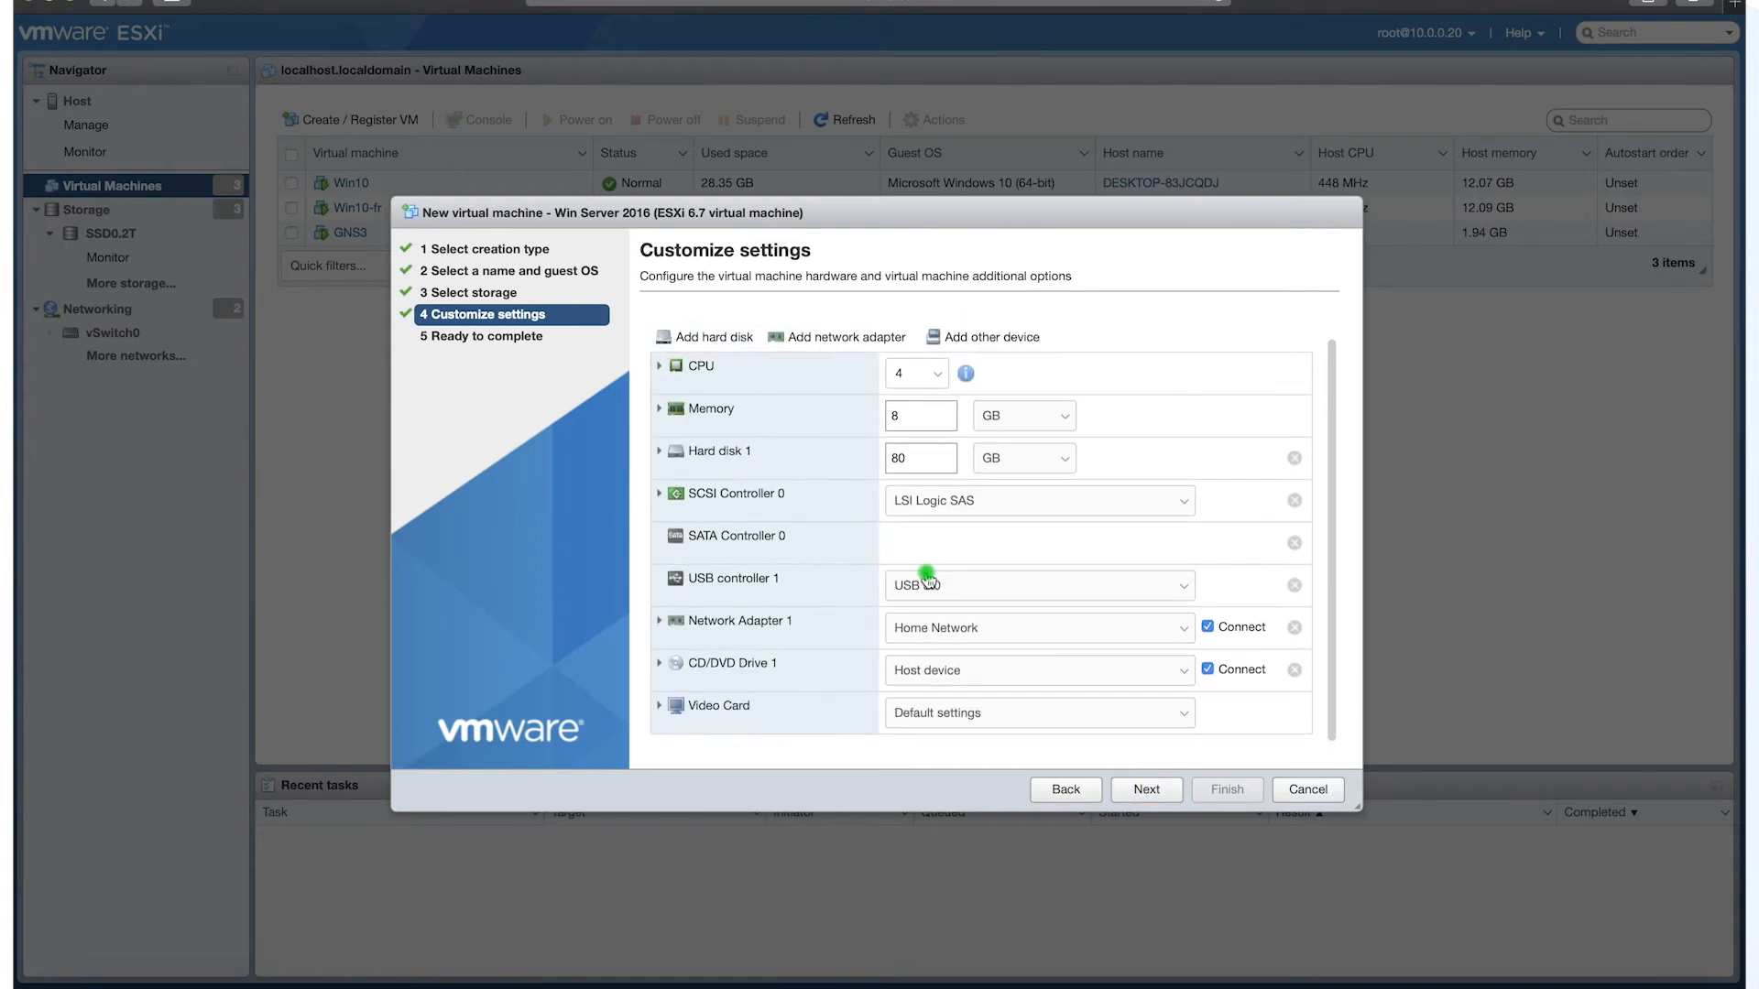
# Remove the USB controller and set up two network adapters, with Network Adapter 1 on Lab Network.
pyautogui.click(1294, 586)
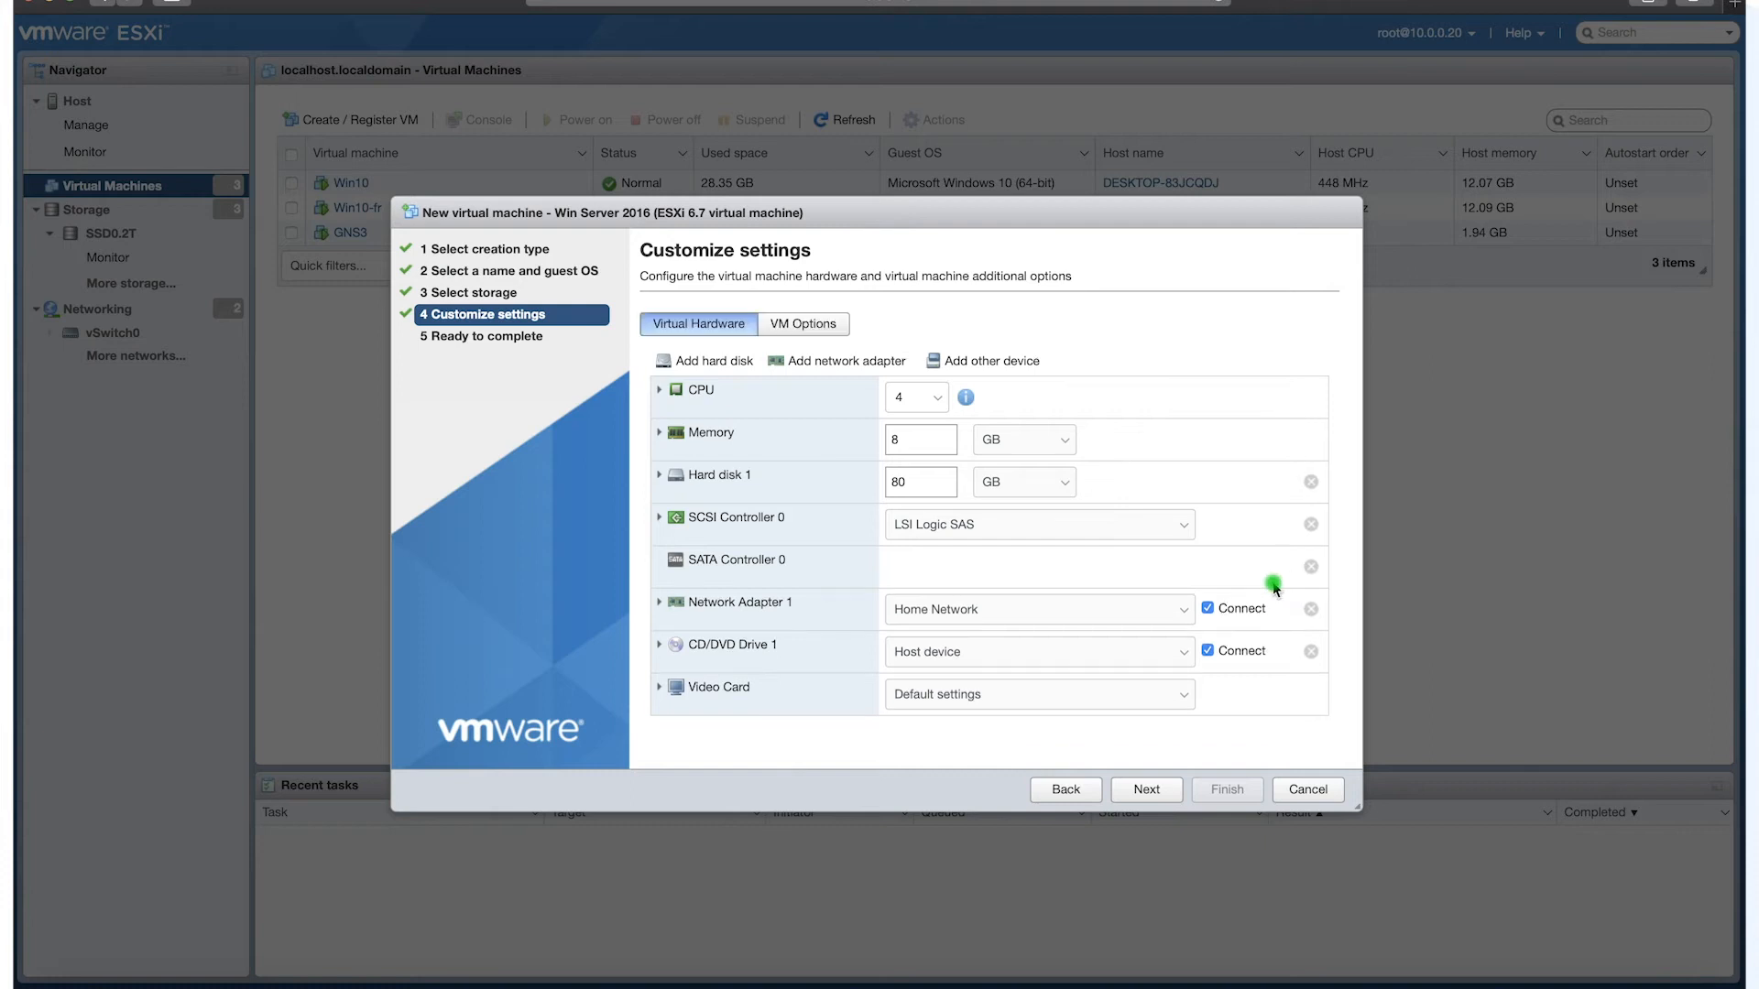
pyautogui.click(795, 366)
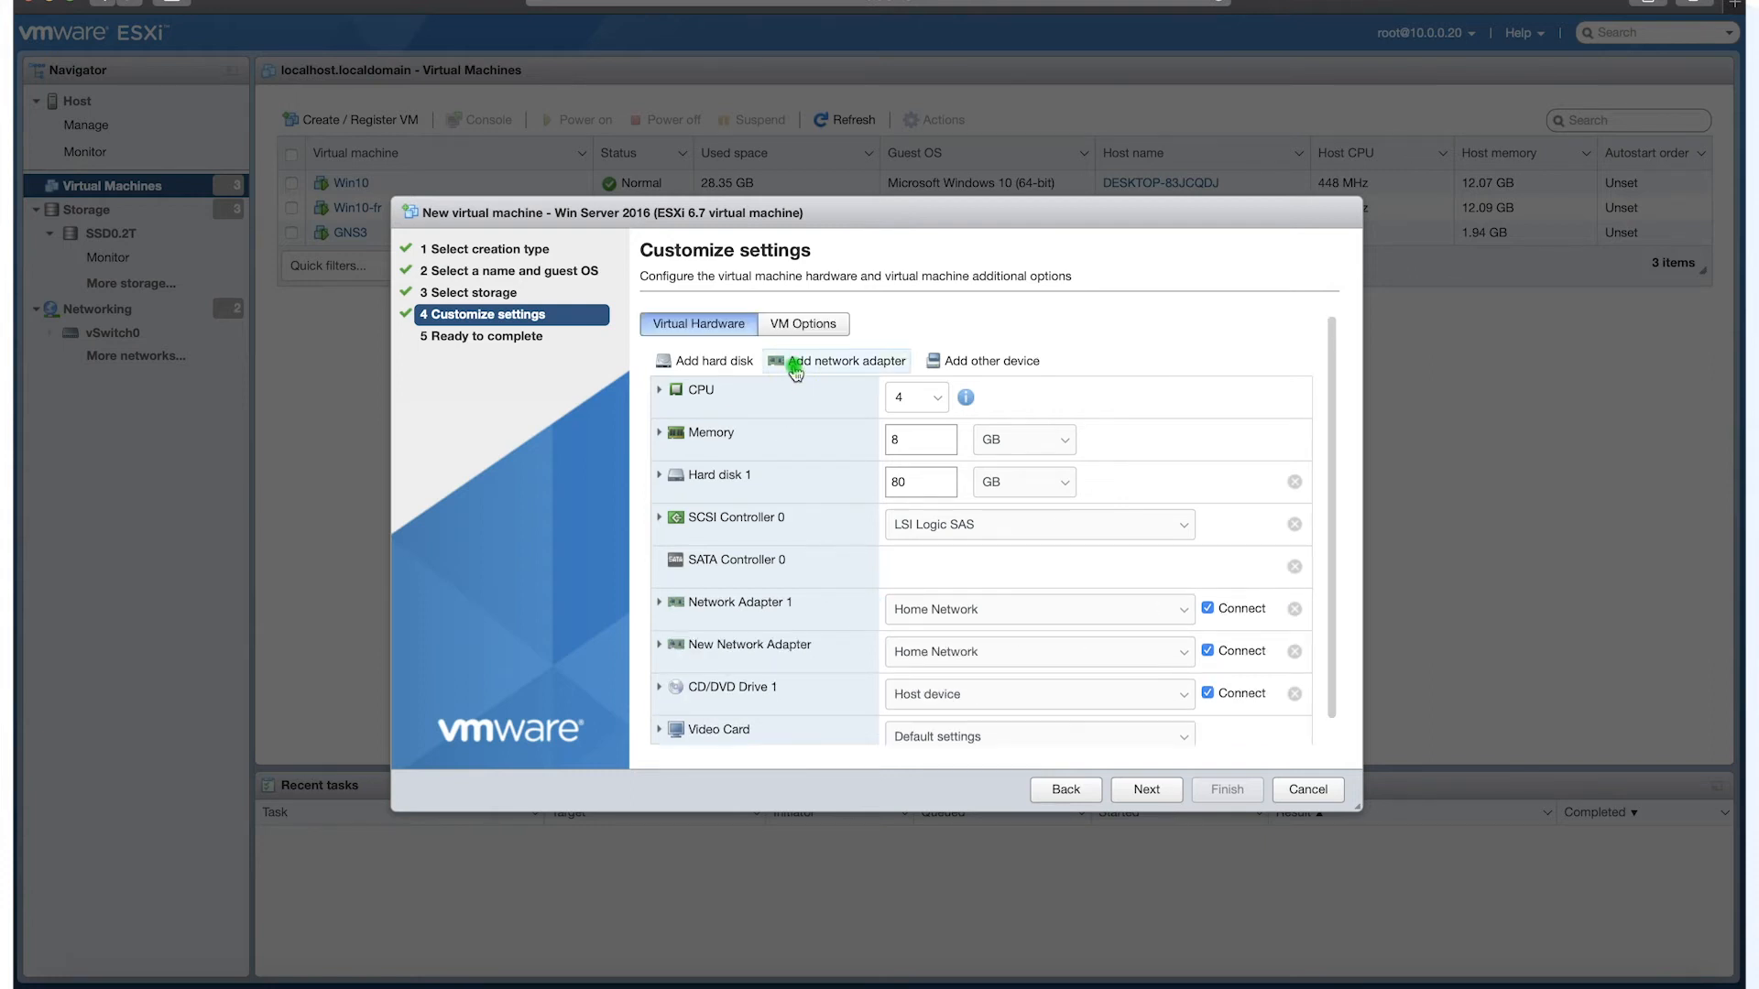
pyautogui.click(942, 610)
pyautogui.click(942, 632)
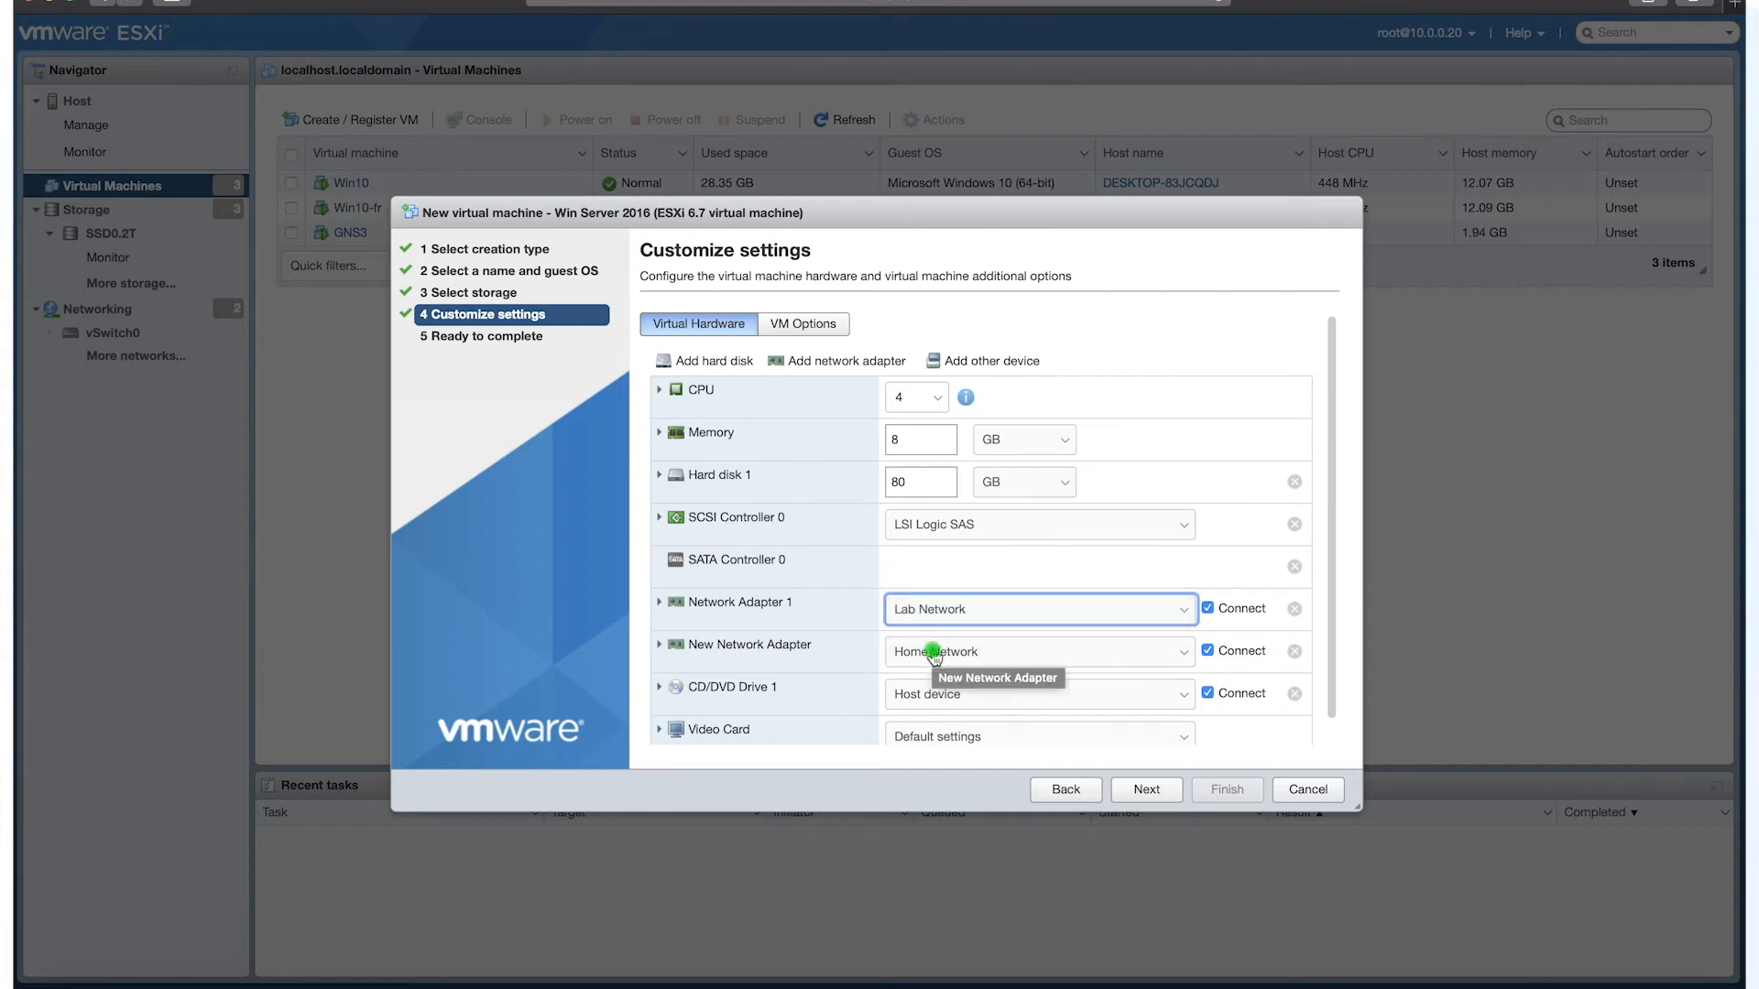
# Attach the datastore ISO file SVR2016.ENU.APR2017.iso from the Files folder on SSD0.2T to CD/DVD Drive 1.
pyautogui.scroll(-1, 934, 655)
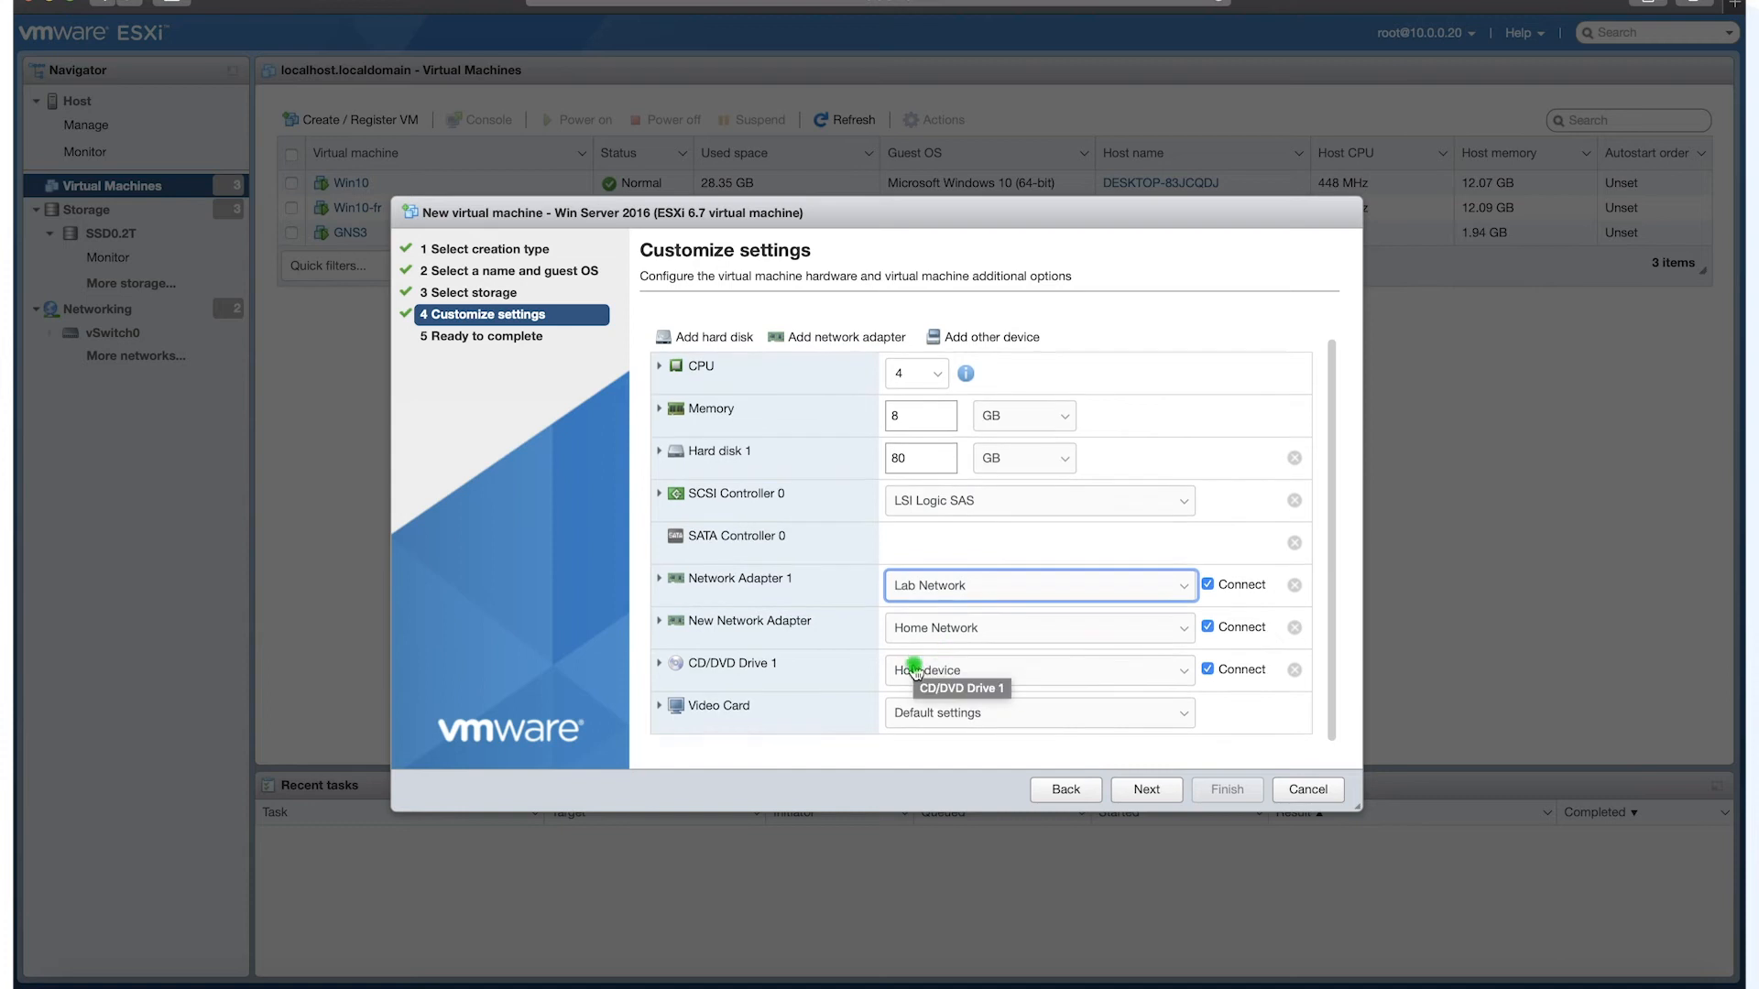
pyautogui.click(950, 673)
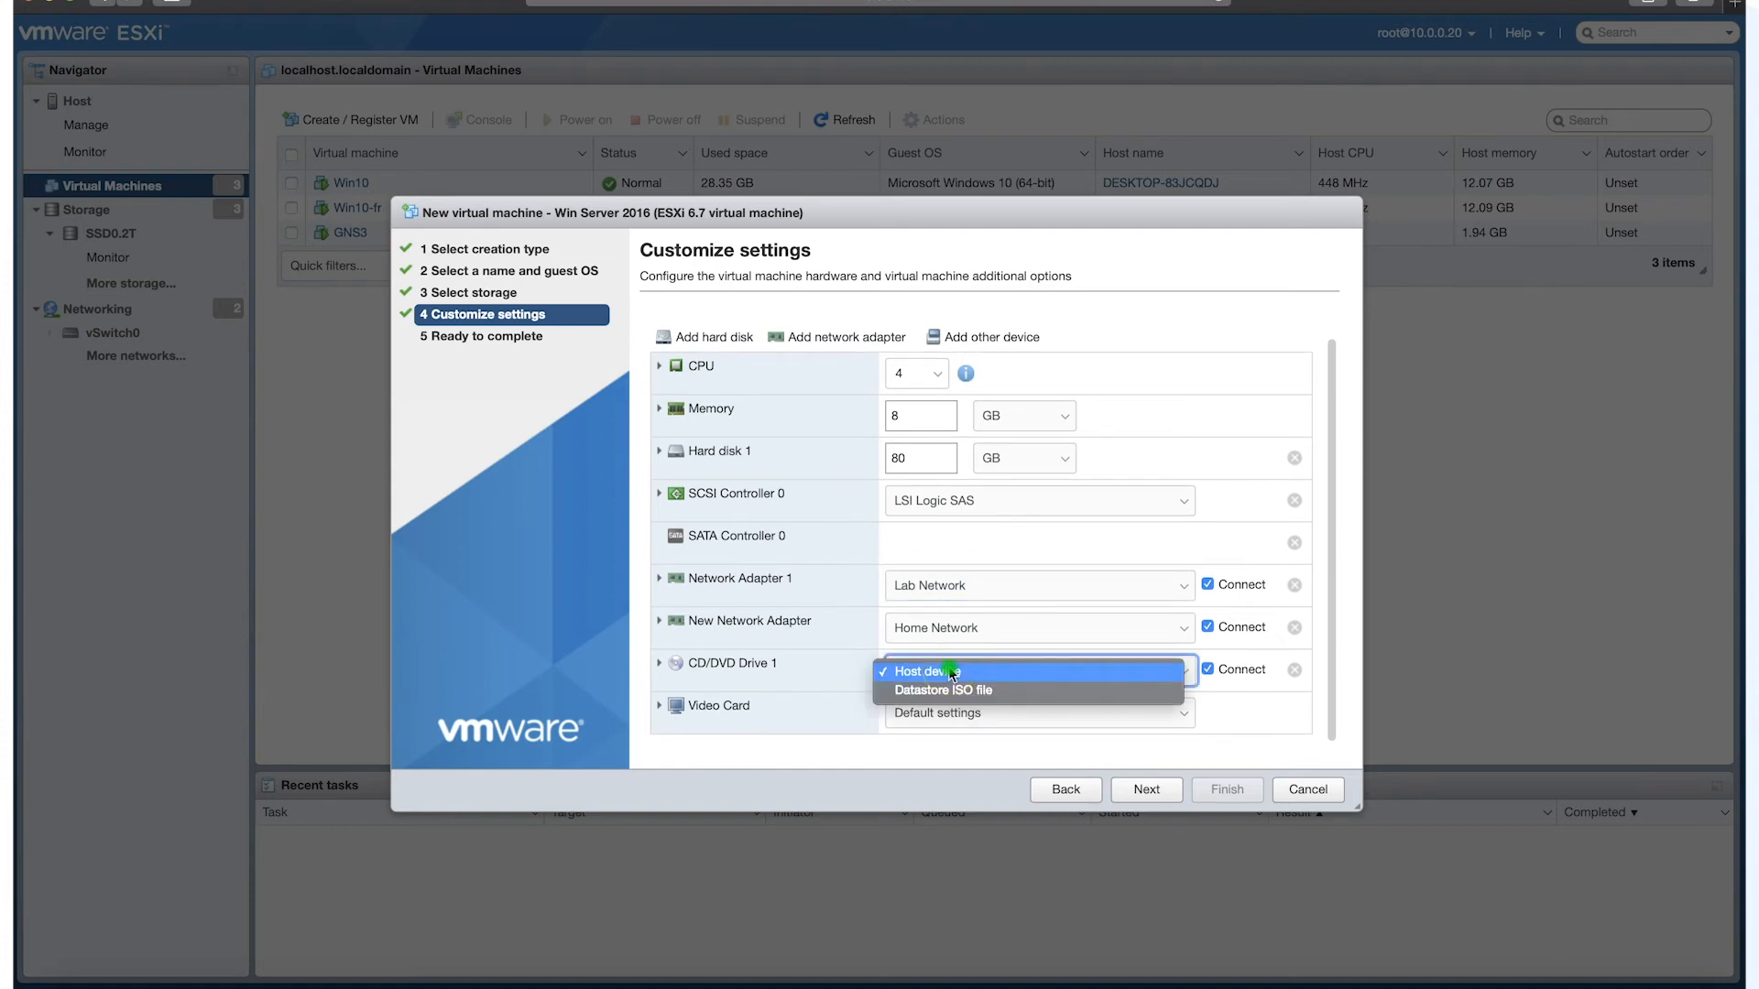
pyautogui.click(945, 692)
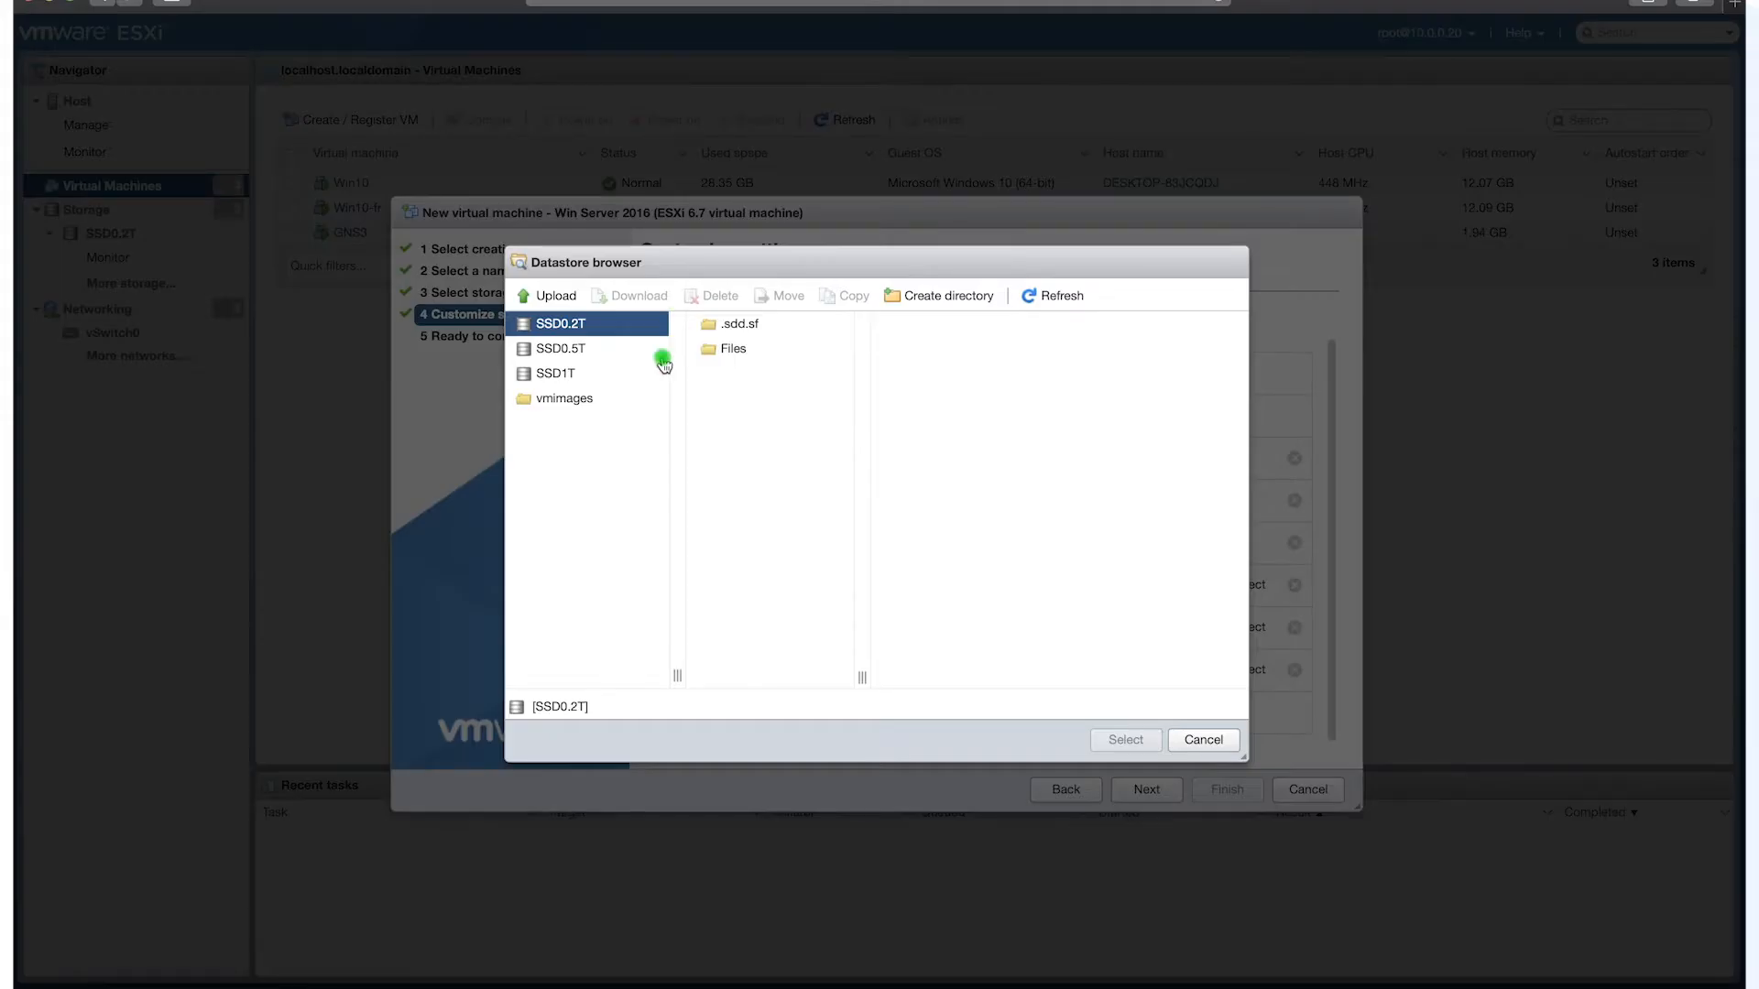
pyautogui.click(728, 348)
pyautogui.click(930, 358)
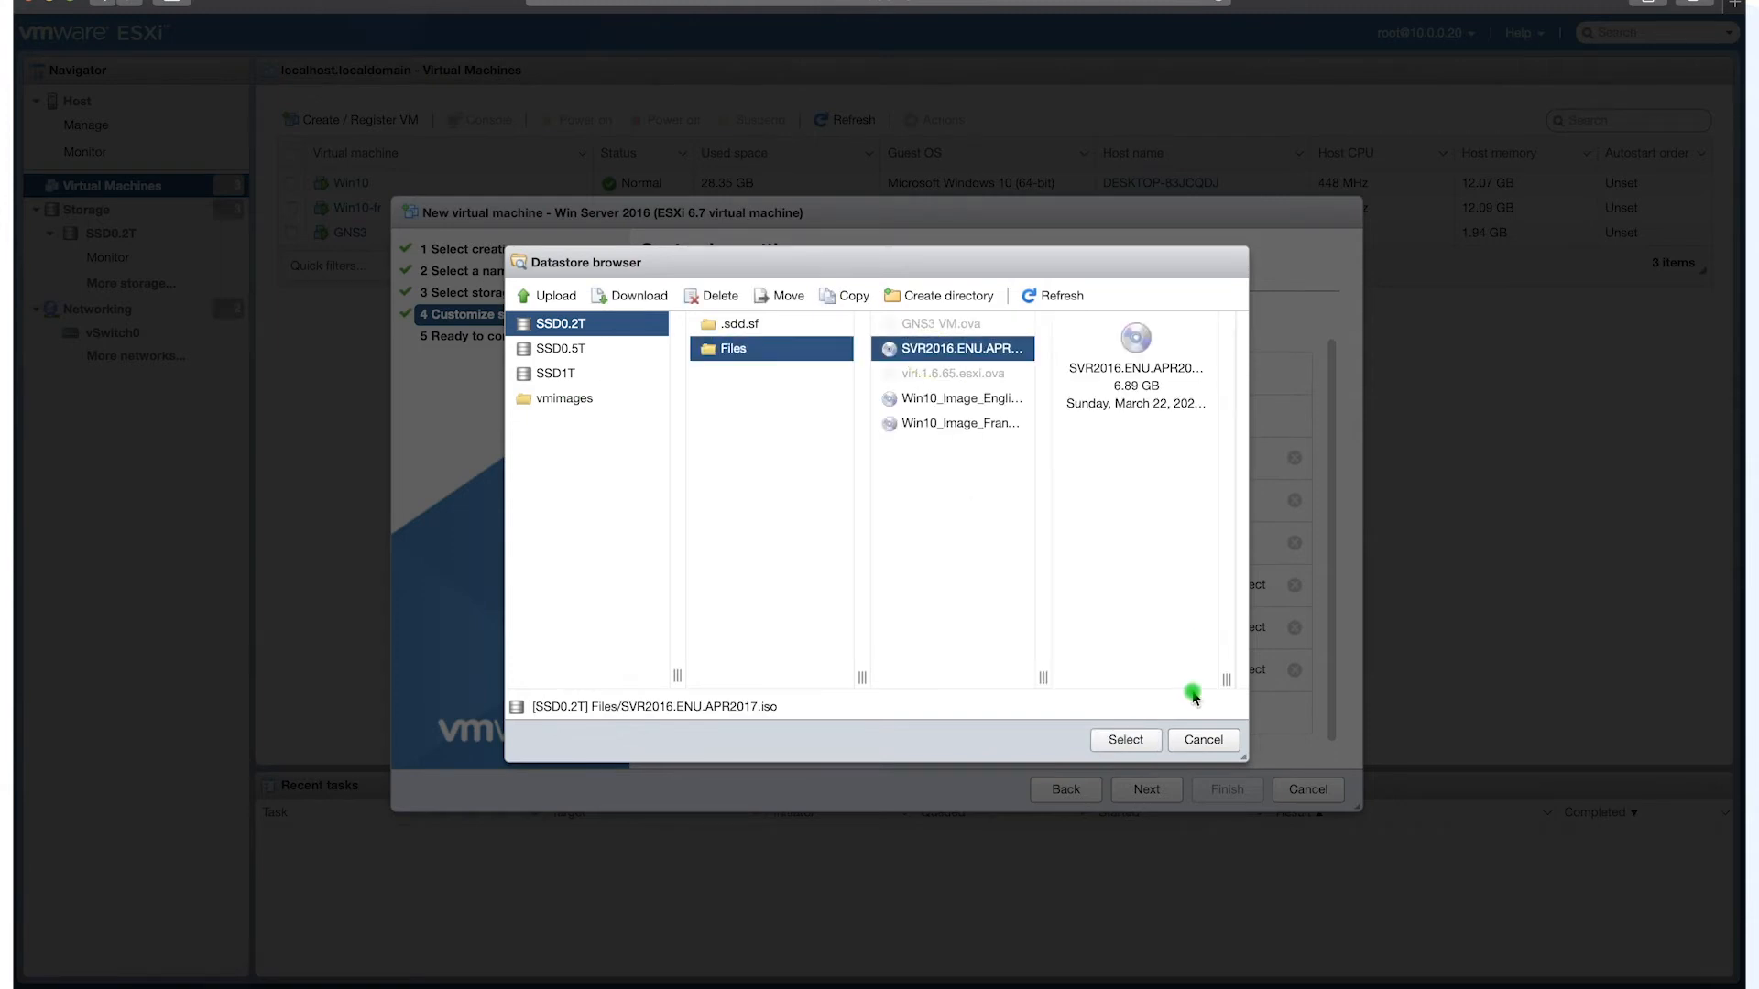
pyautogui.click(1125, 739)
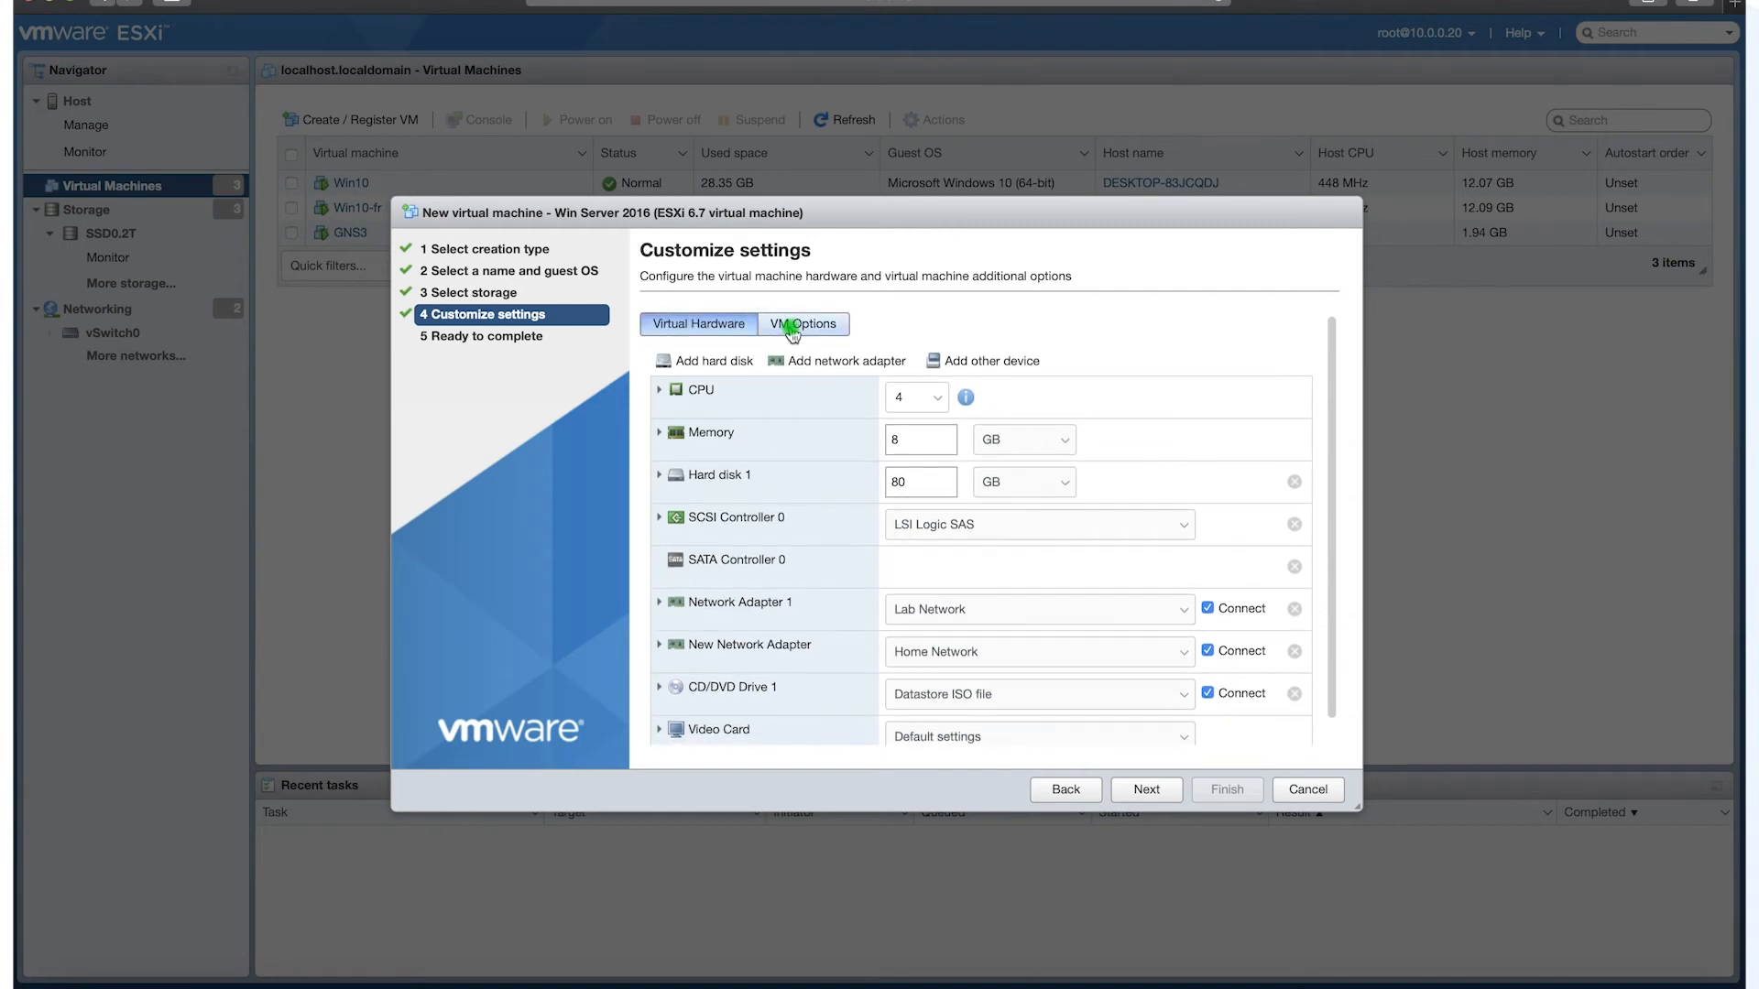
# Set the boot firmware in the virtual machine's boot options to BIOS.
pyautogui.scroll(-1, 896, 603)
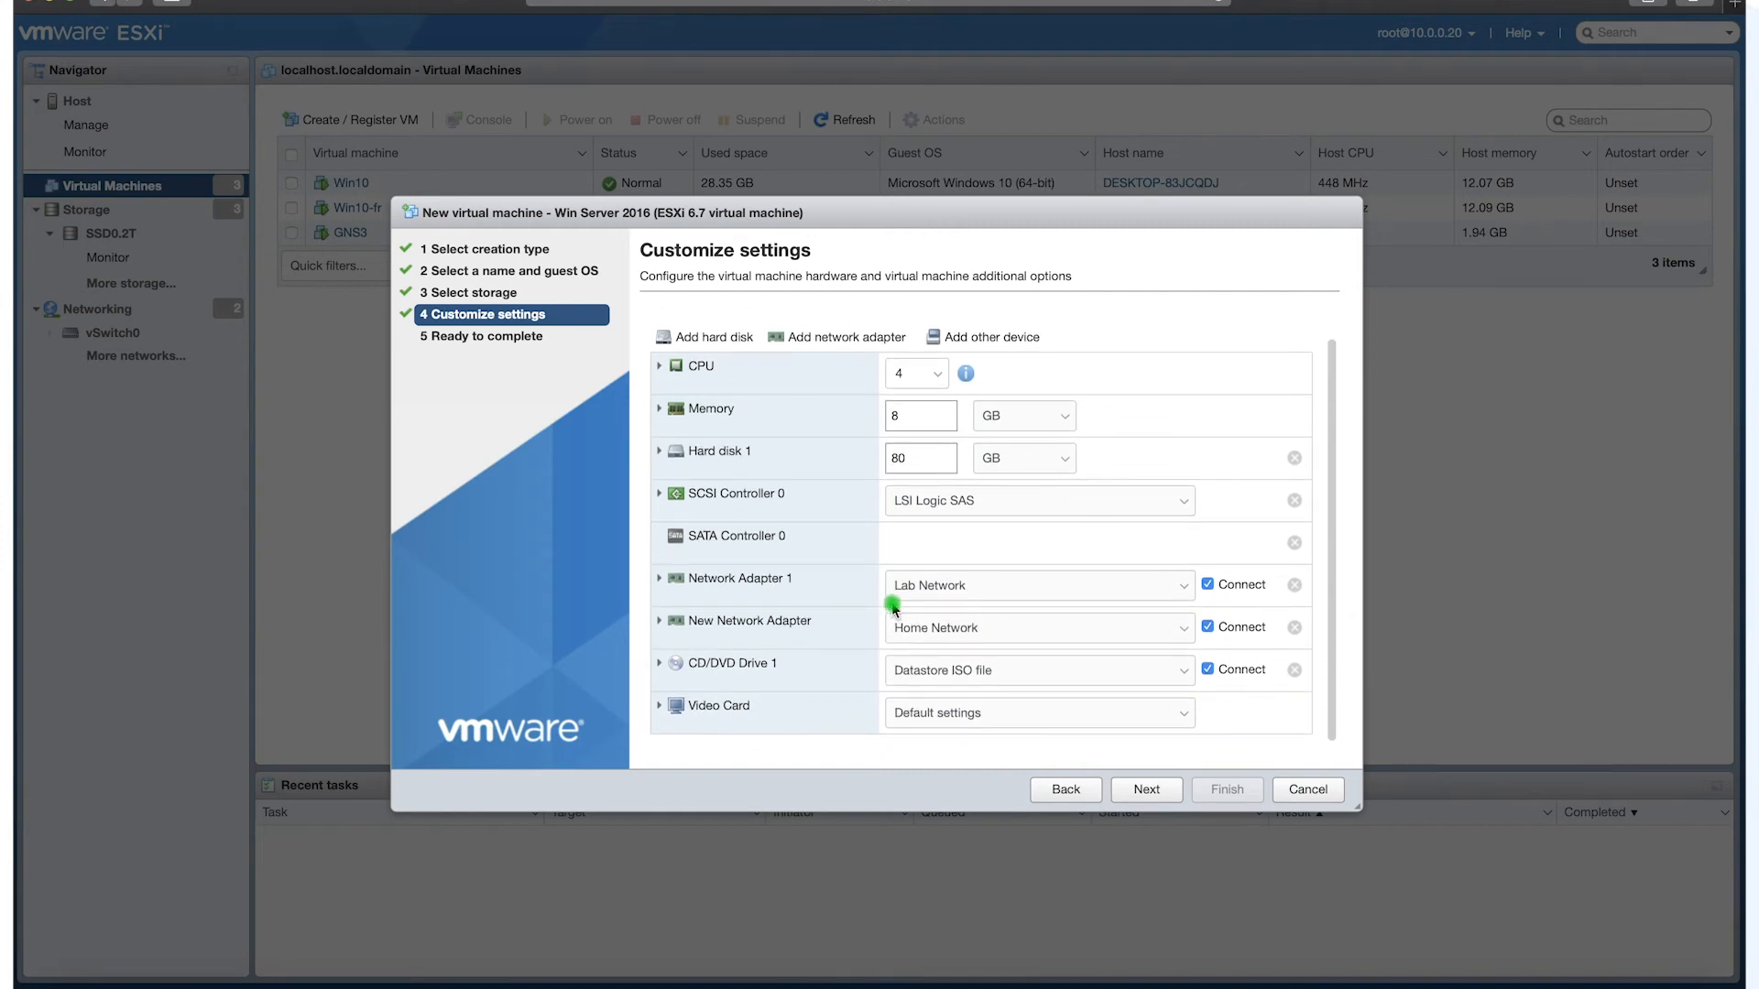
pyautogui.scroll(1, 893, 608)
pyautogui.click(803, 323)
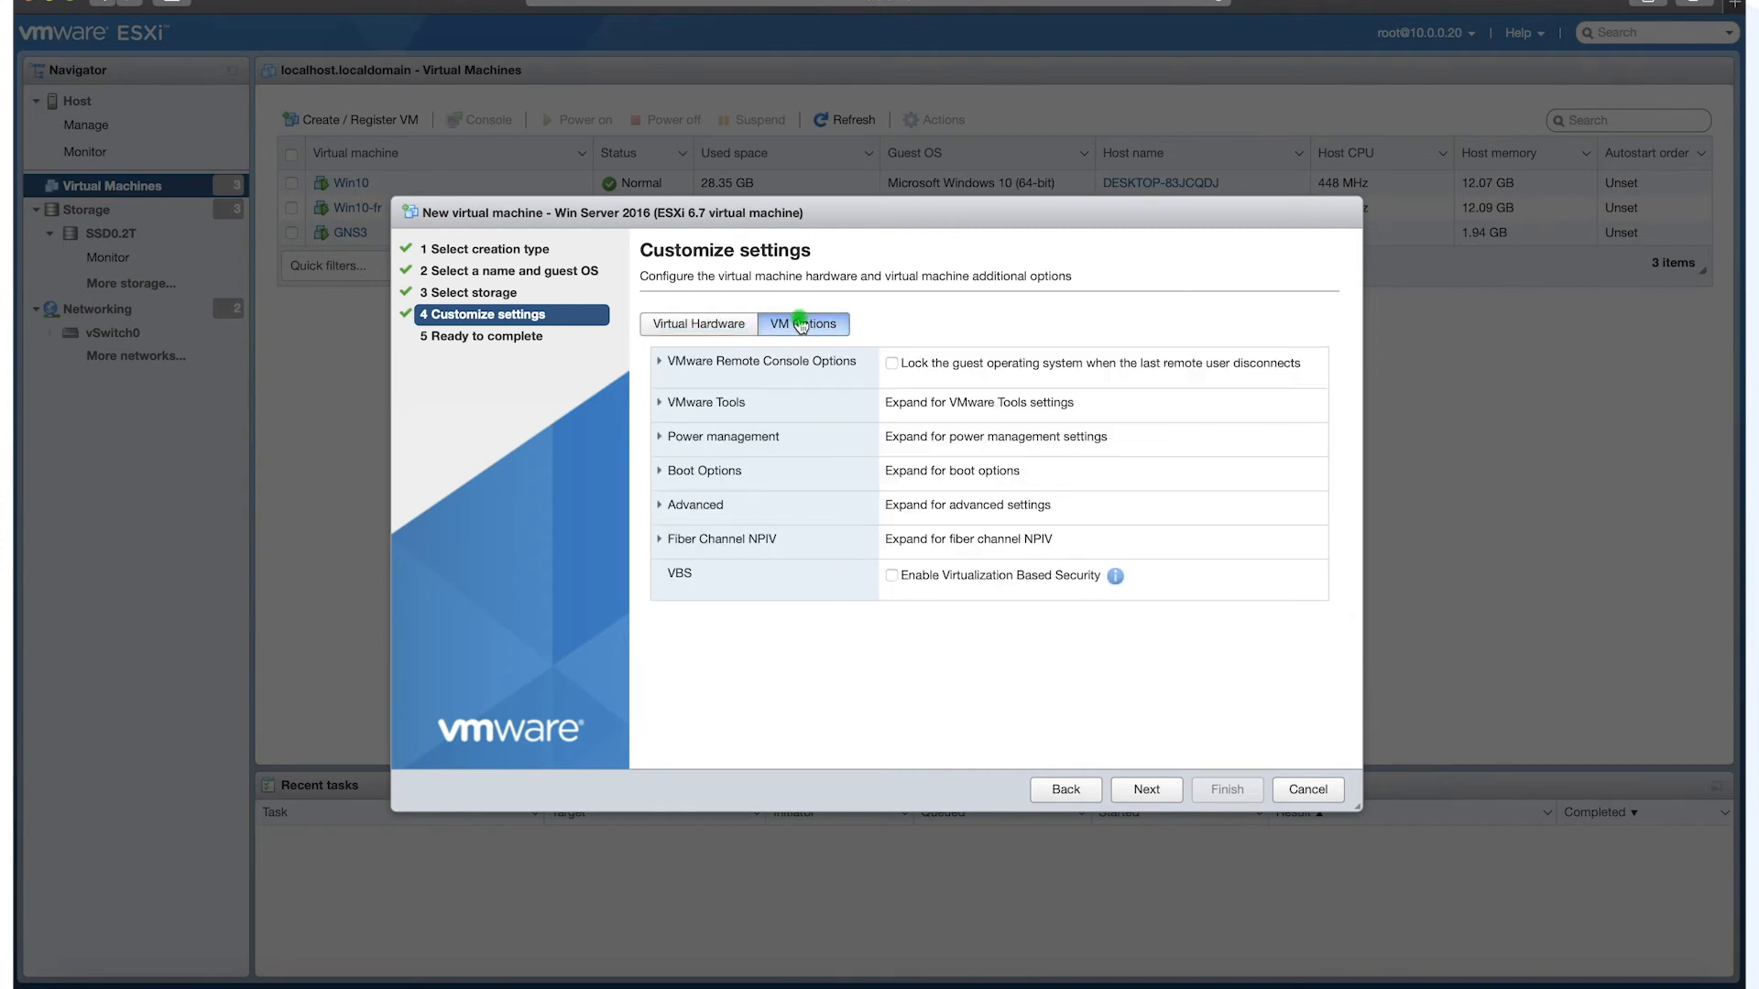
pyautogui.click(672, 474)
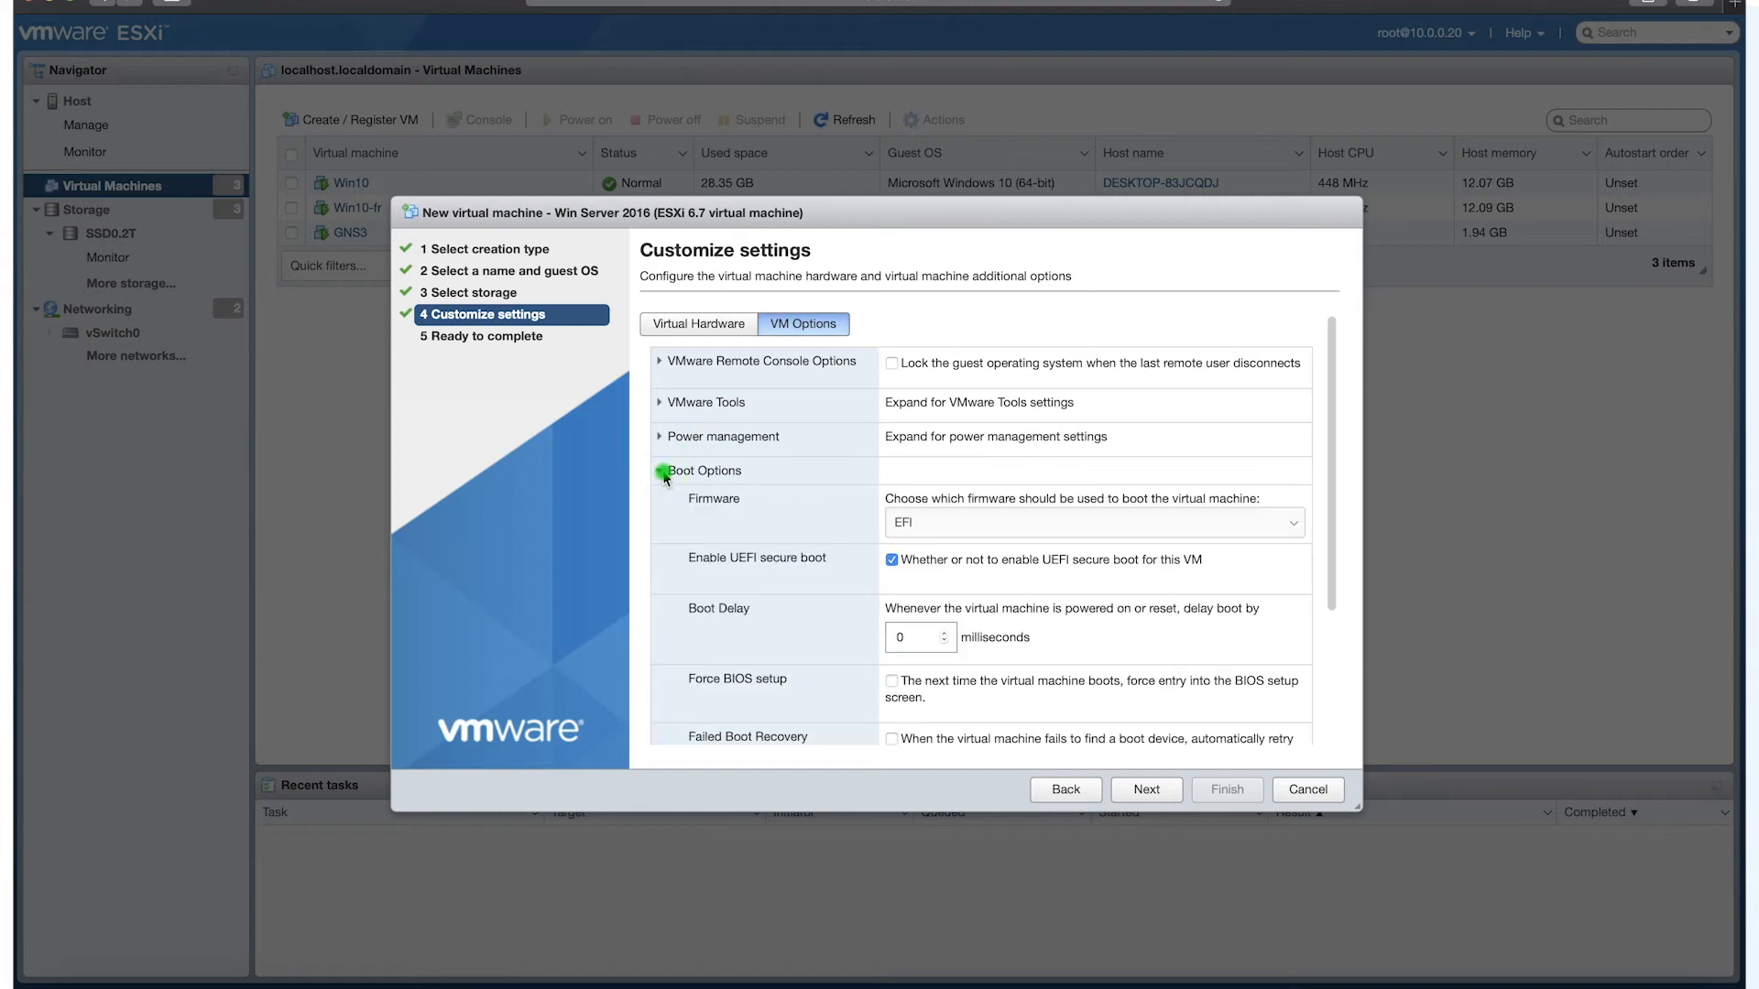
pyautogui.click(909, 528)
pyautogui.click(911, 509)
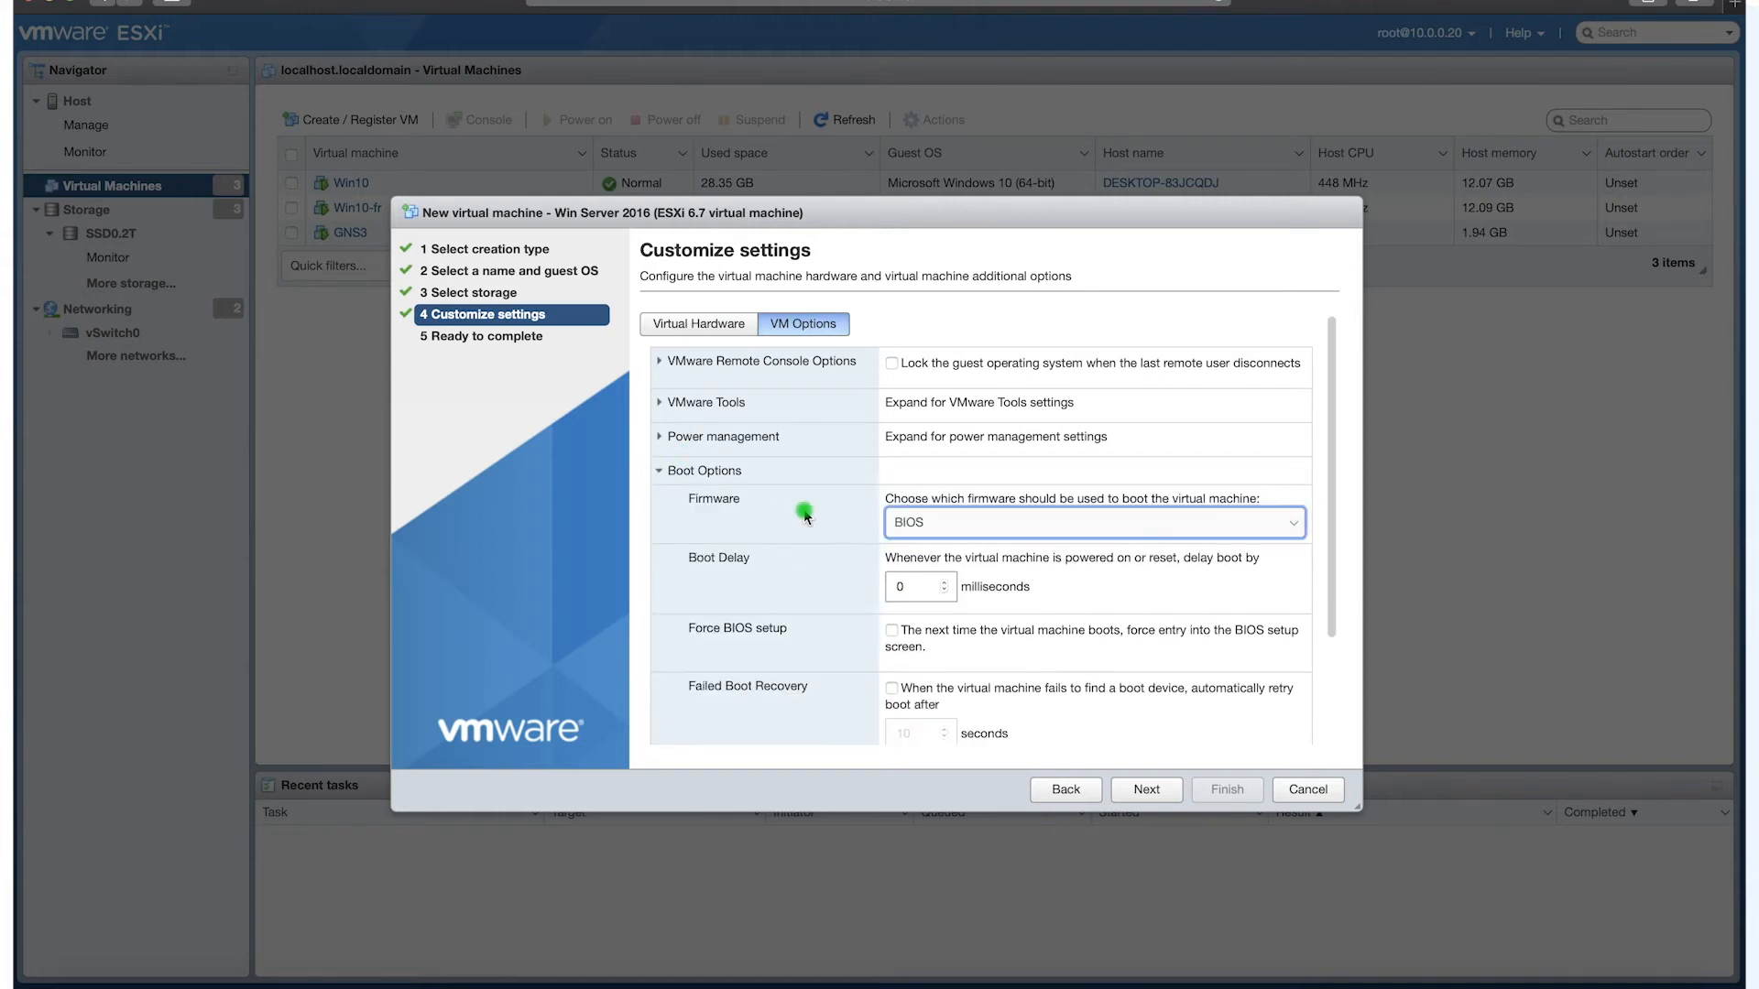
# Keep BIOS as the boot firmware and, after reviewing the settings summary, finish creating the Win Server 2016 virtual machine.
pyautogui.click(944, 529)
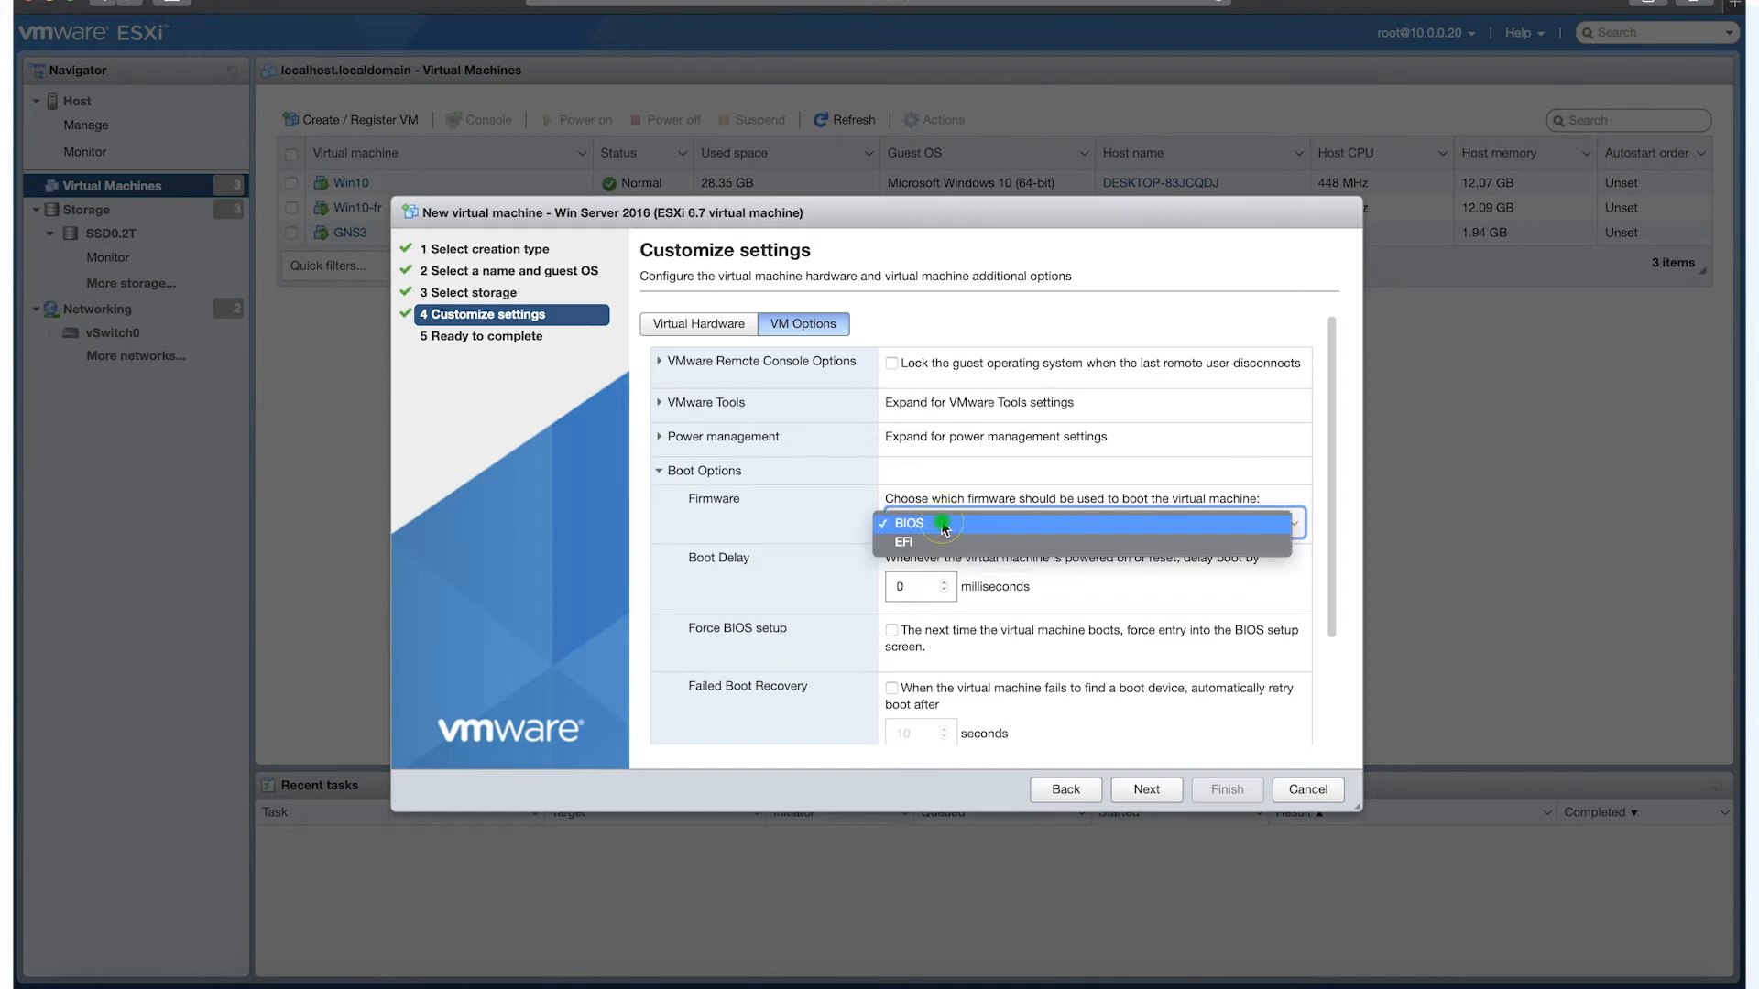
pyautogui.click(944, 523)
pyautogui.click(1146, 789)
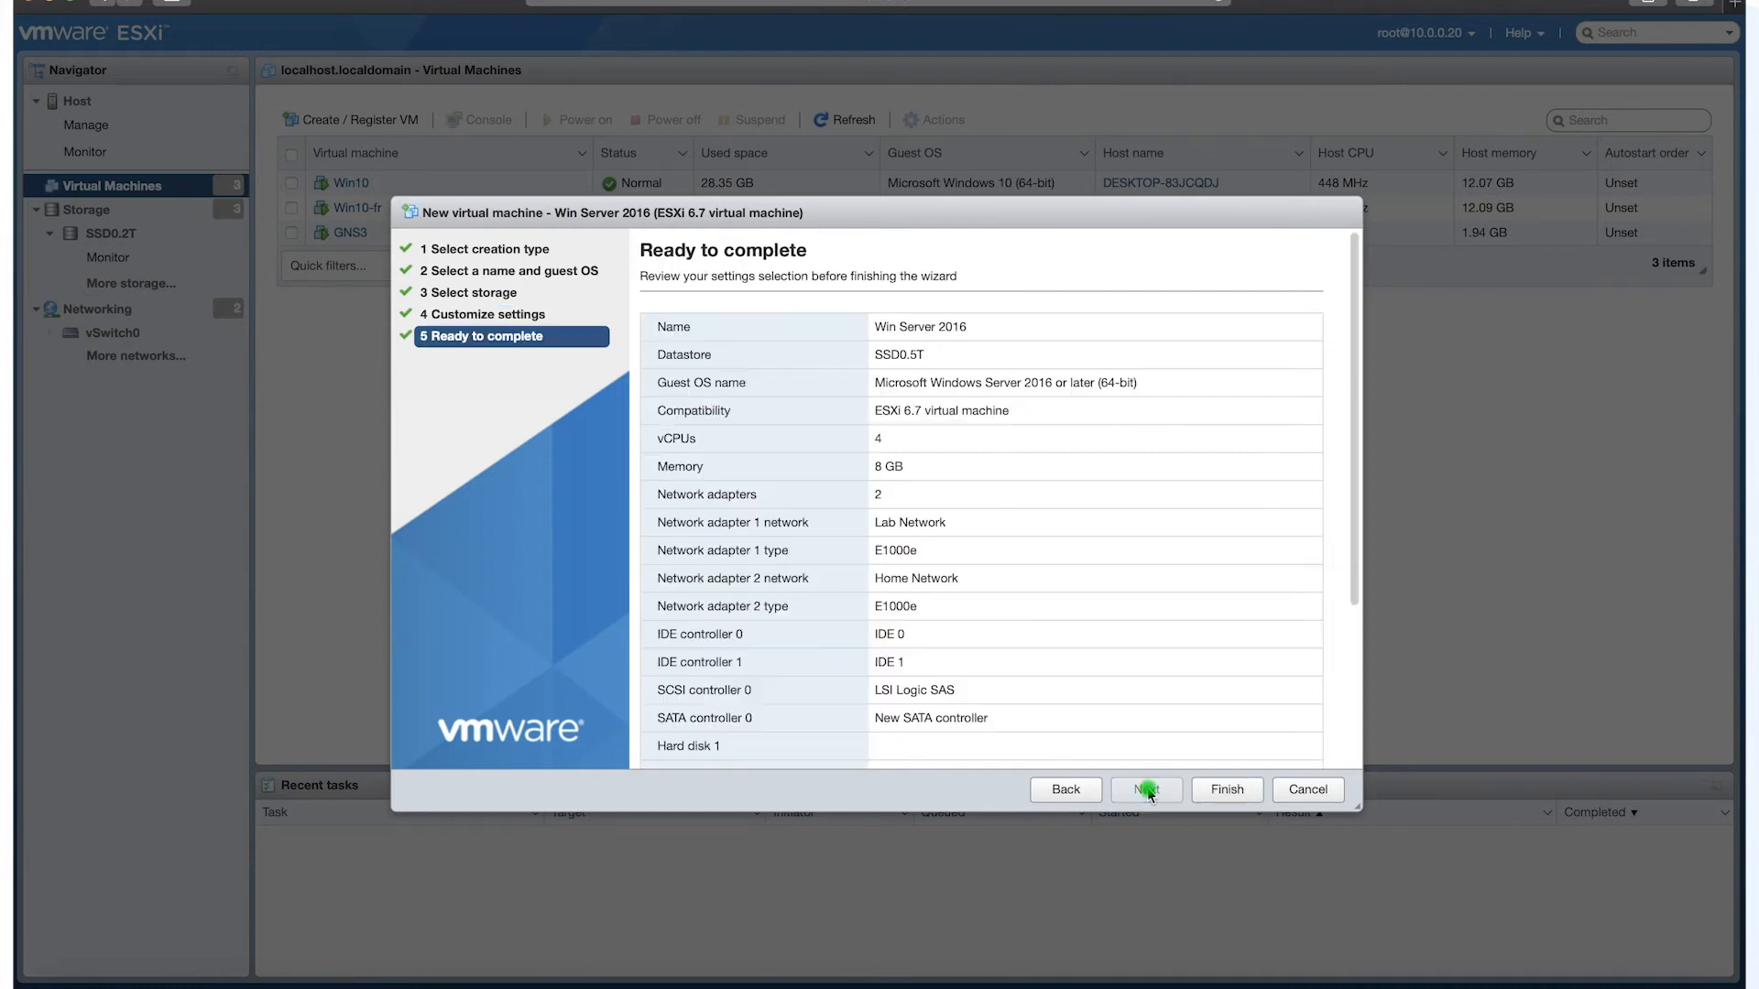
pyautogui.scroll(-3, 909, 513)
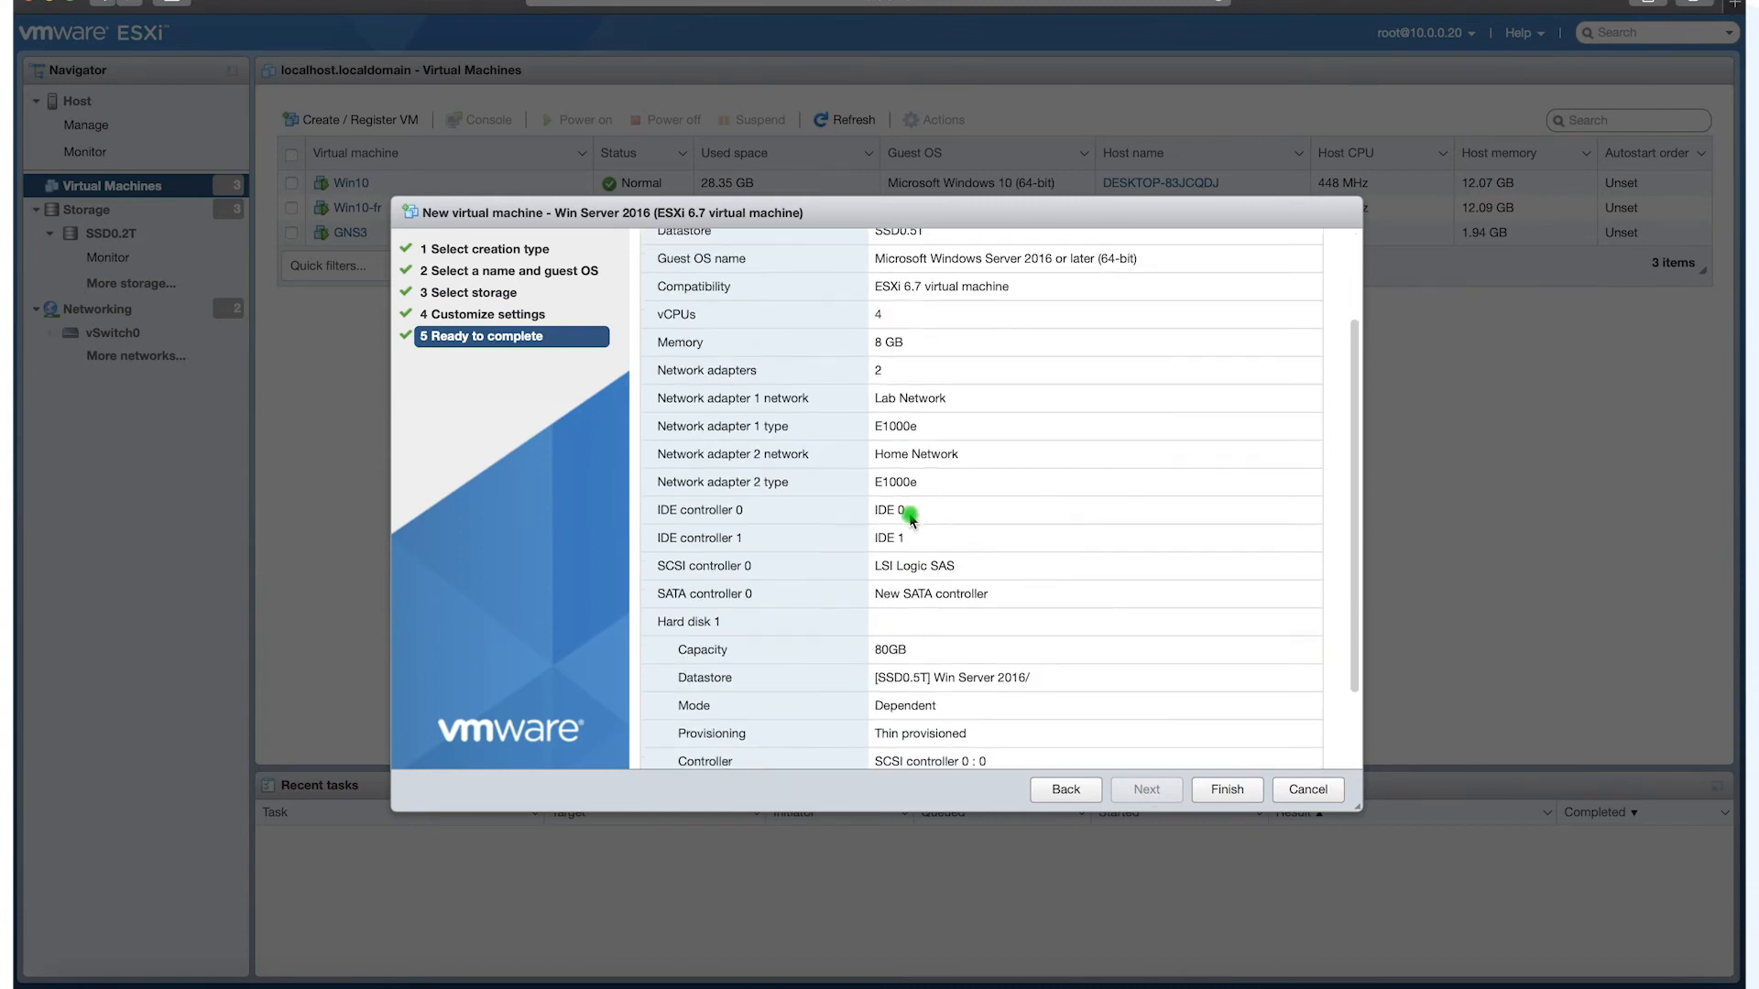
pyautogui.scroll(-2, 912, 550)
pyautogui.scroll(5, 914, 510)
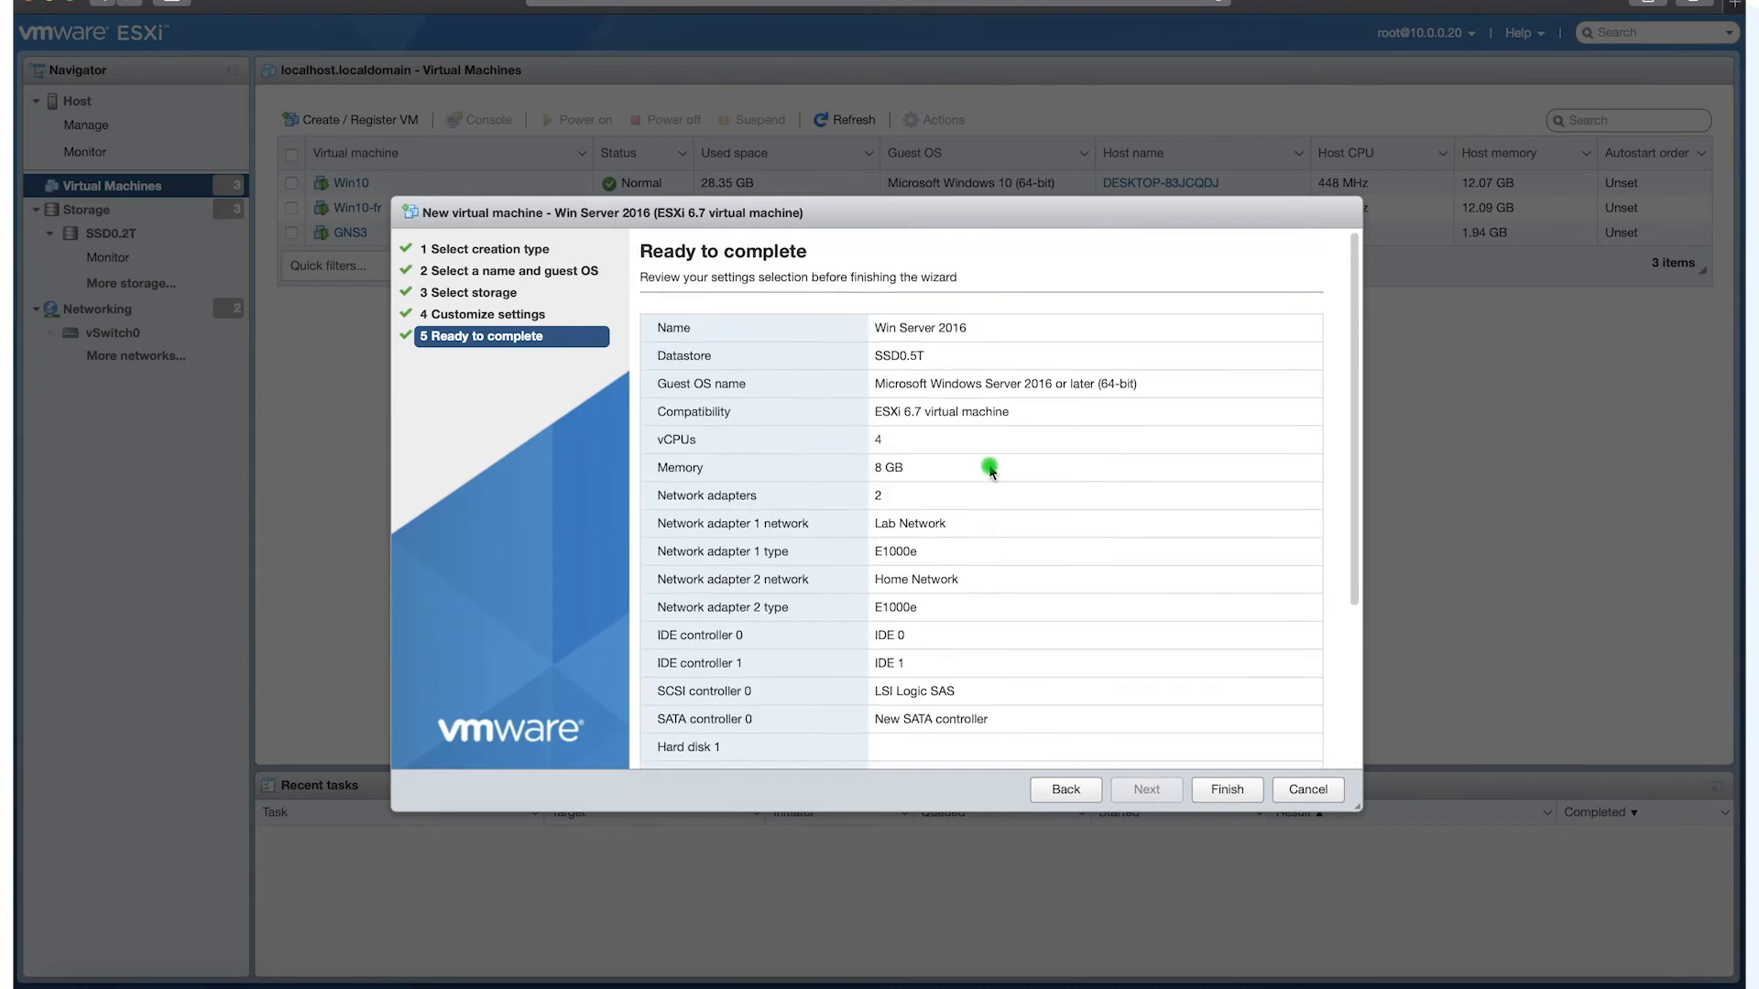
pyautogui.click(1227, 789)
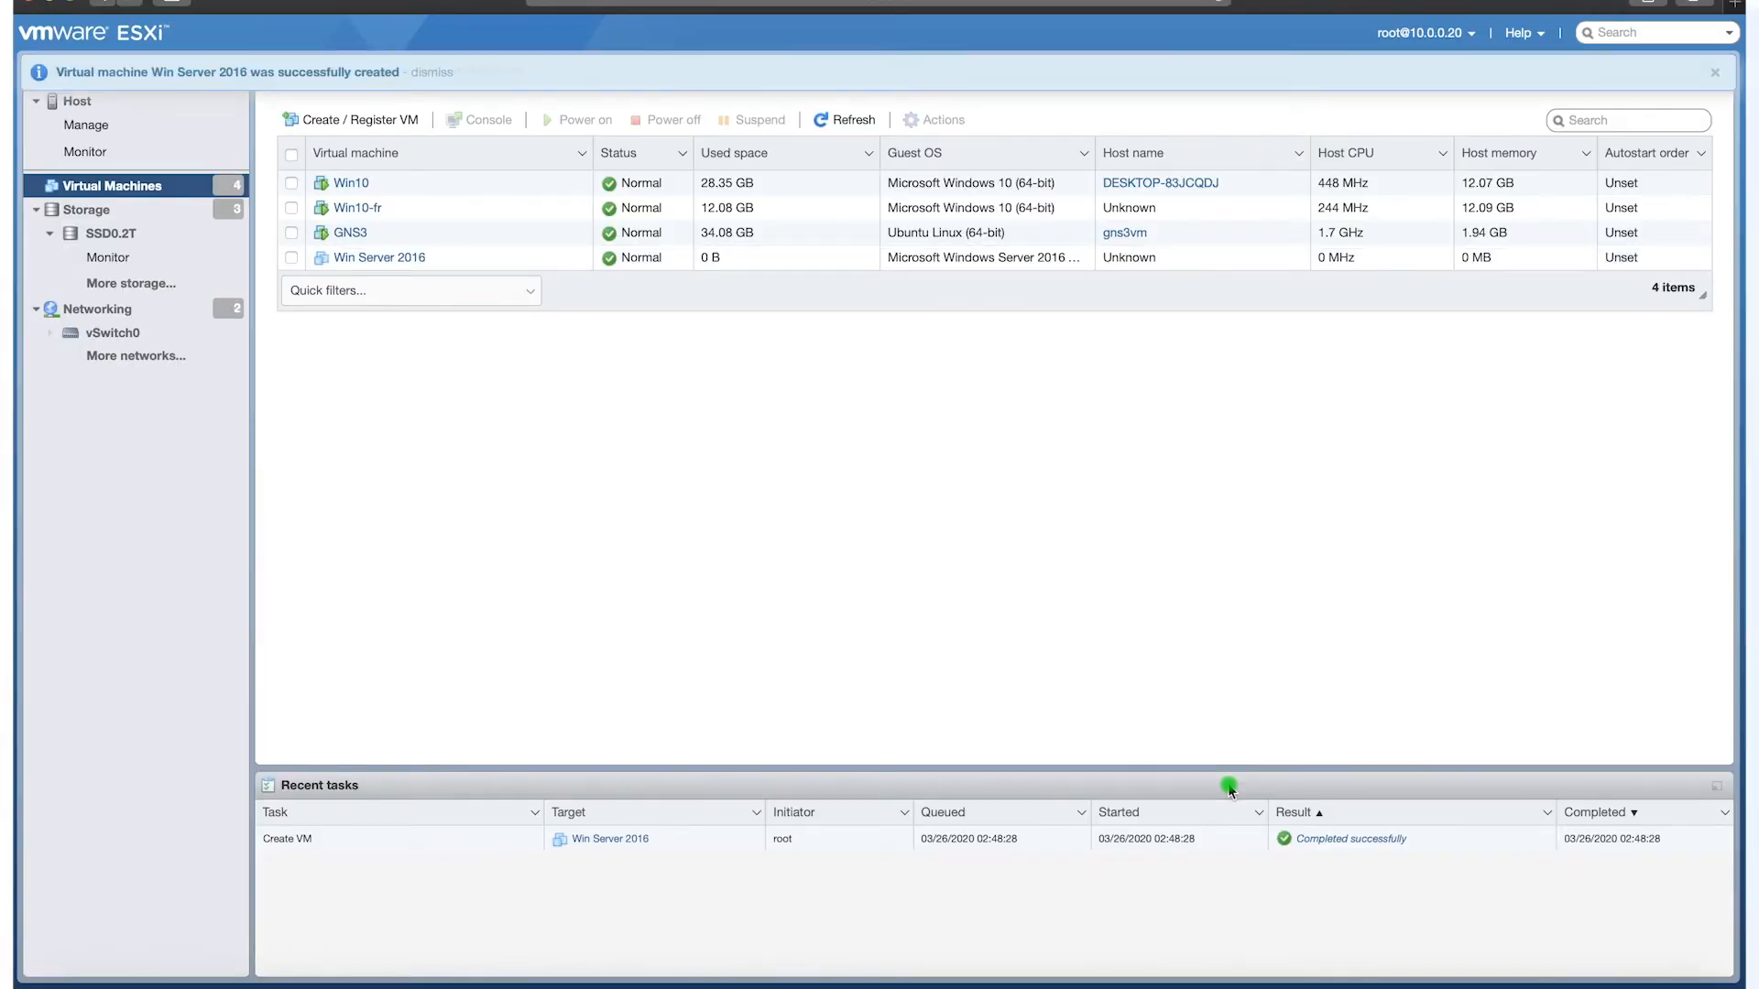
# Power on the Win Server 2016 virtual machine and open its console.
pyautogui.click(293, 258)
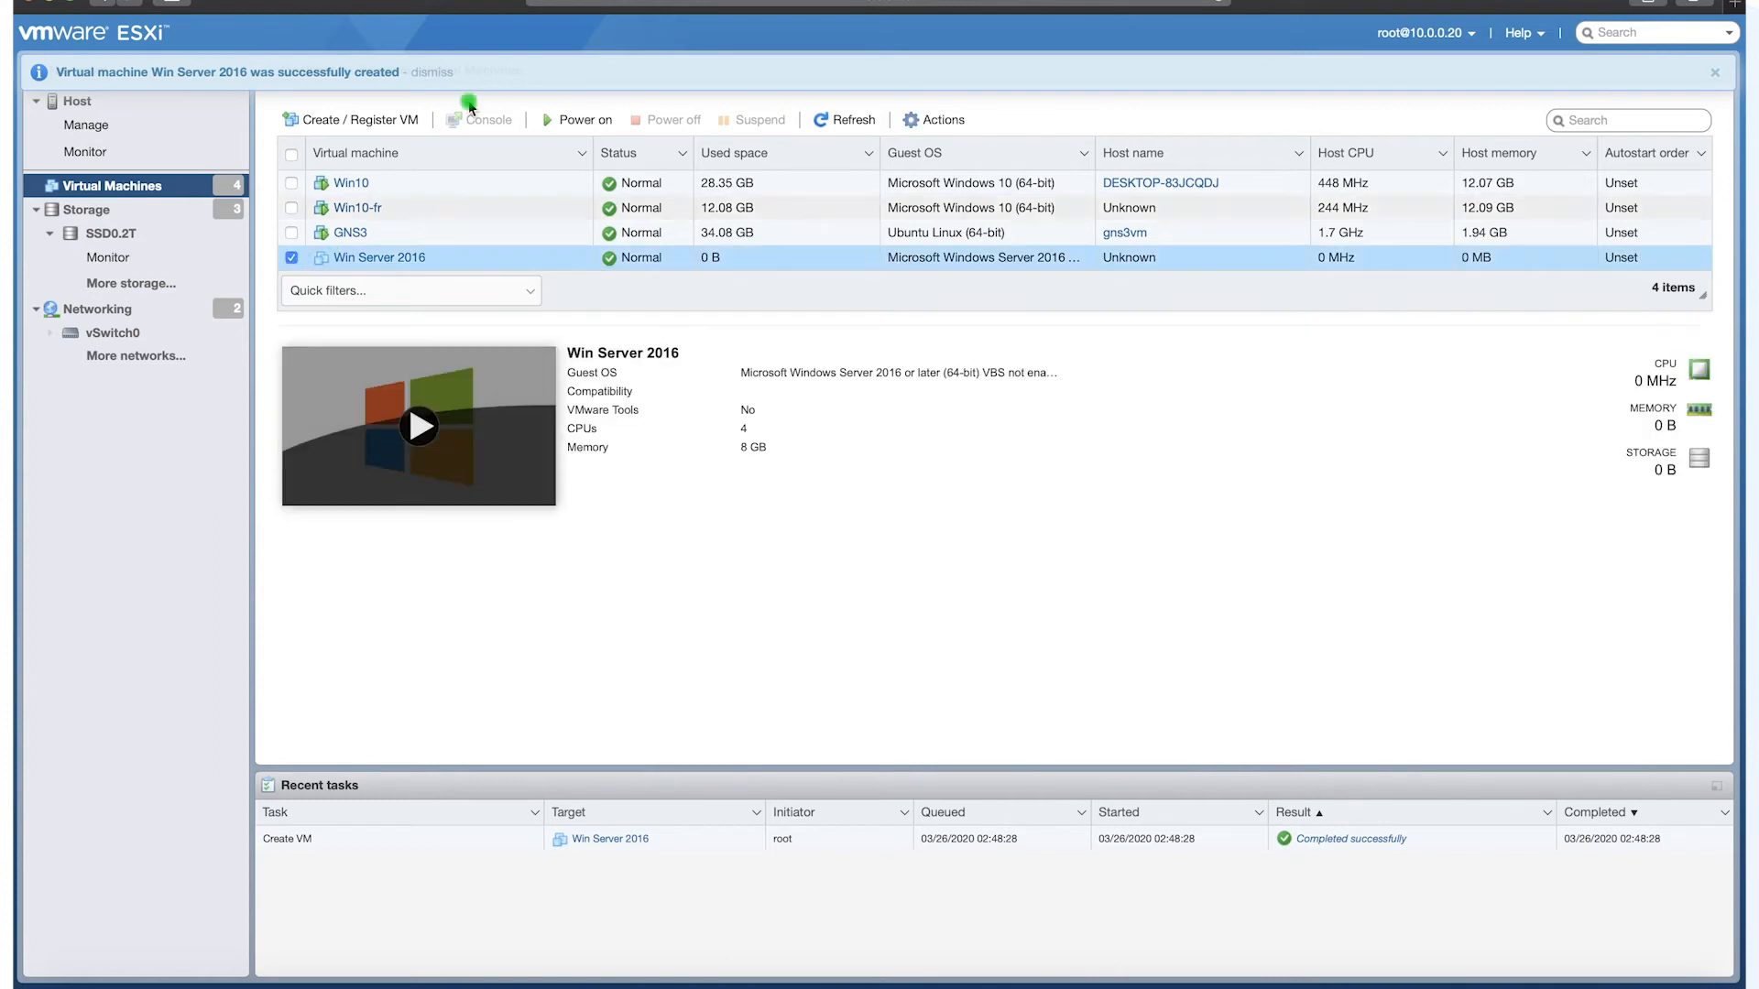
pyautogui.click(559, 122)
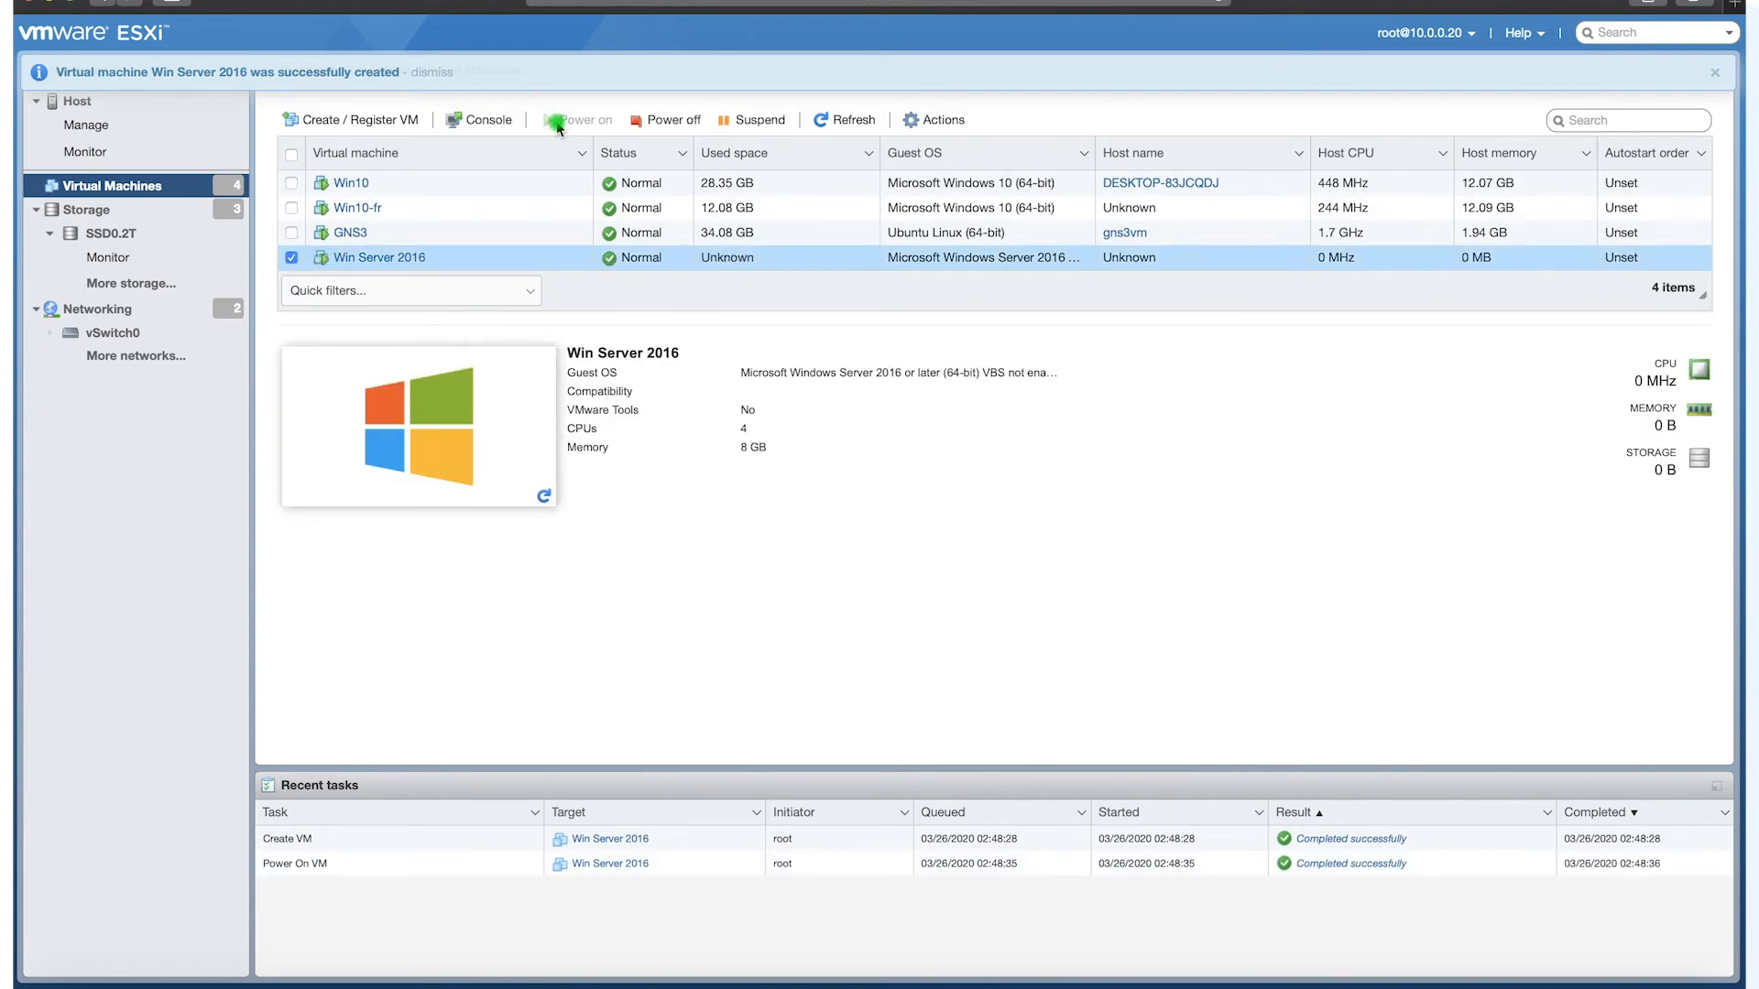
pyautogui.click(412, 427)
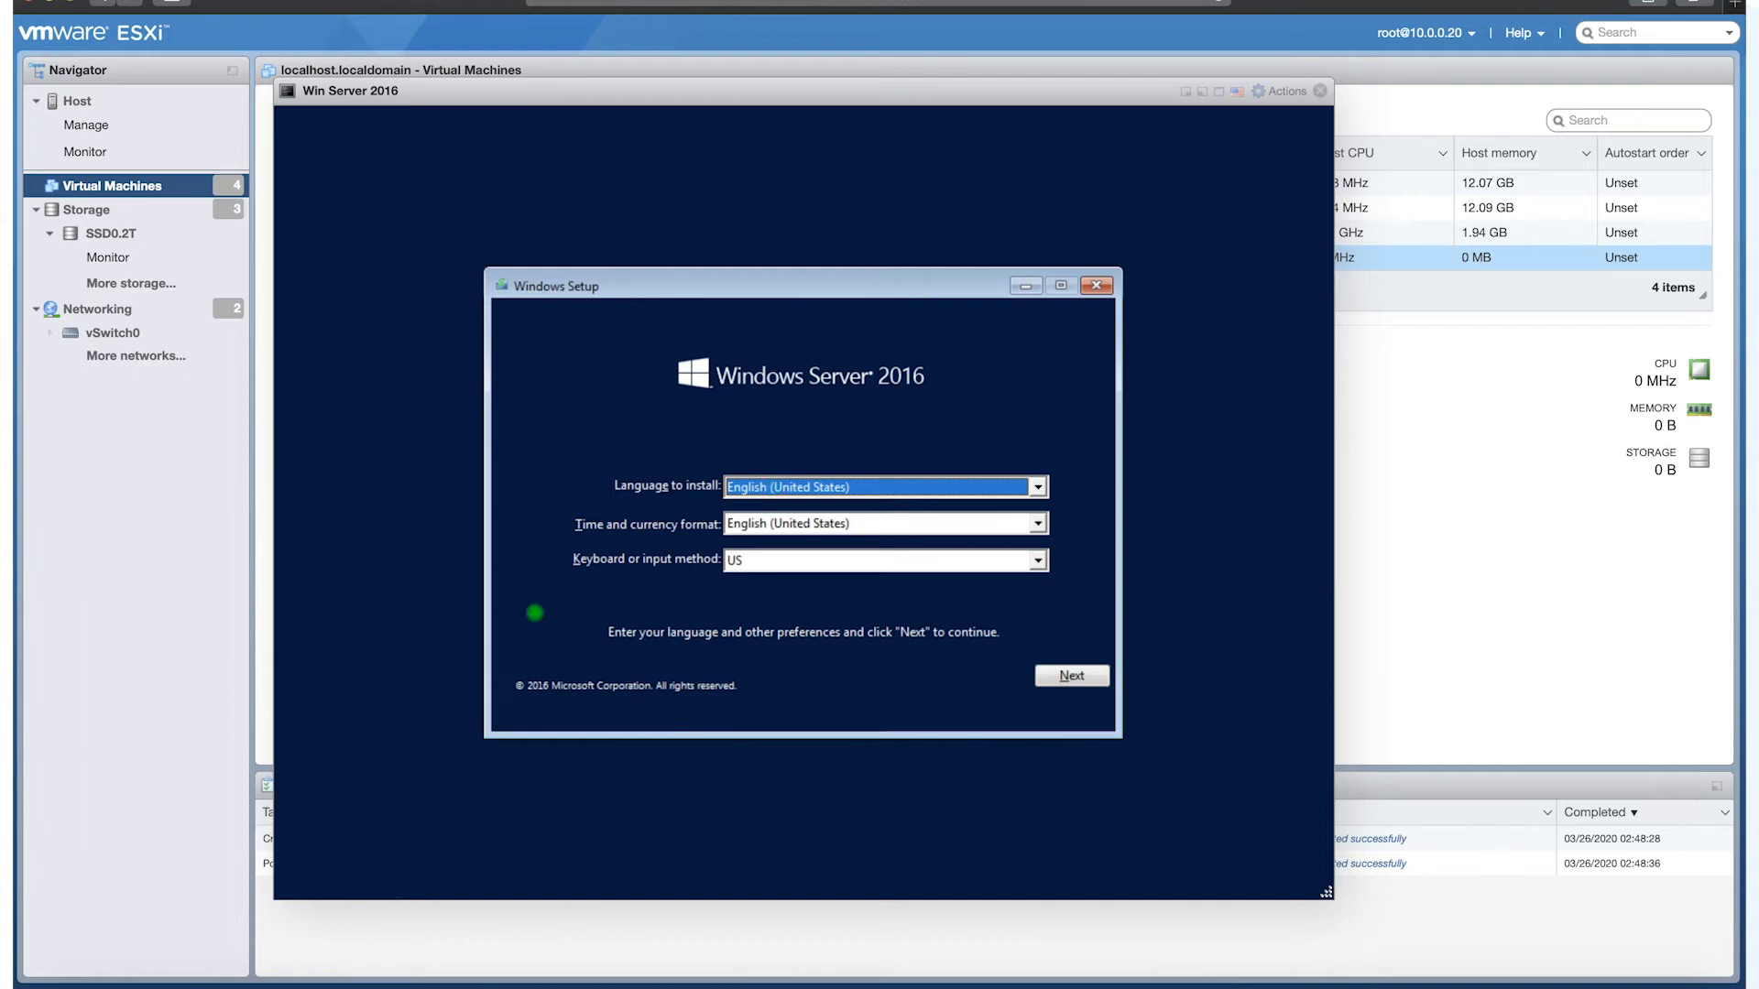
# Accept the default language, time format and US keyboard settings in Windows Setup and start the installation.
pyautogui.press('Tab')
pyautogui.press('Tab')
pyautogui.press('Tab')
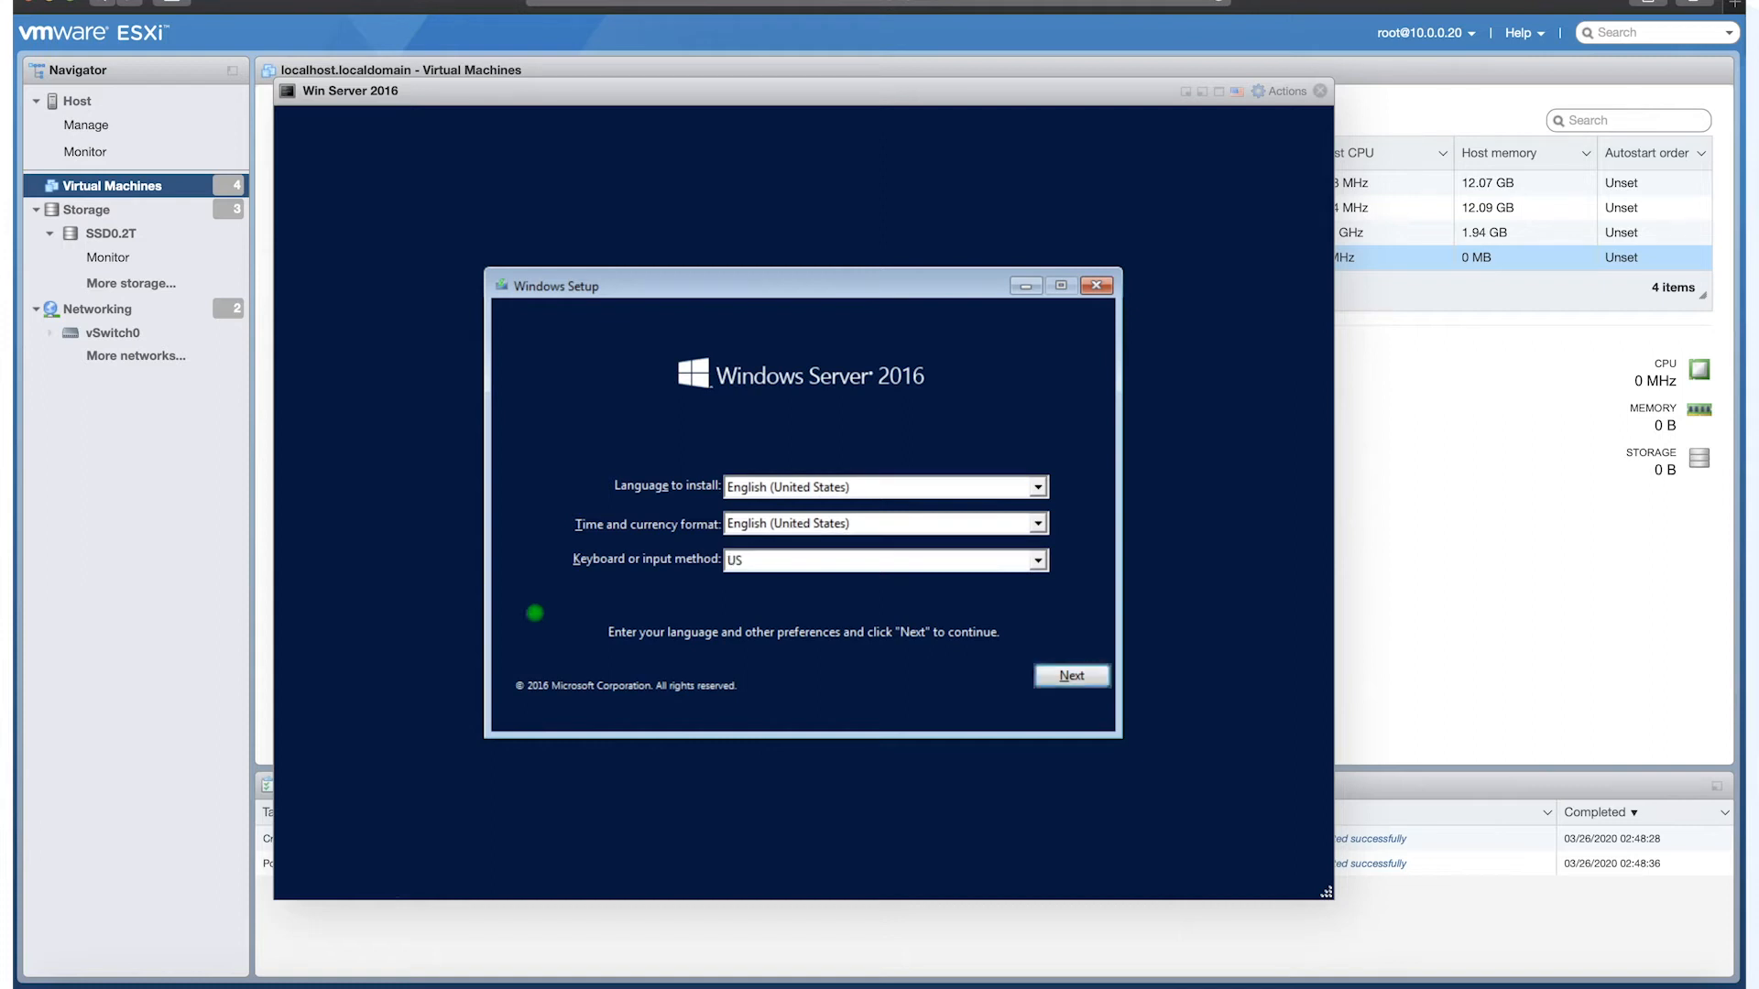
pyautogui.press('Return')
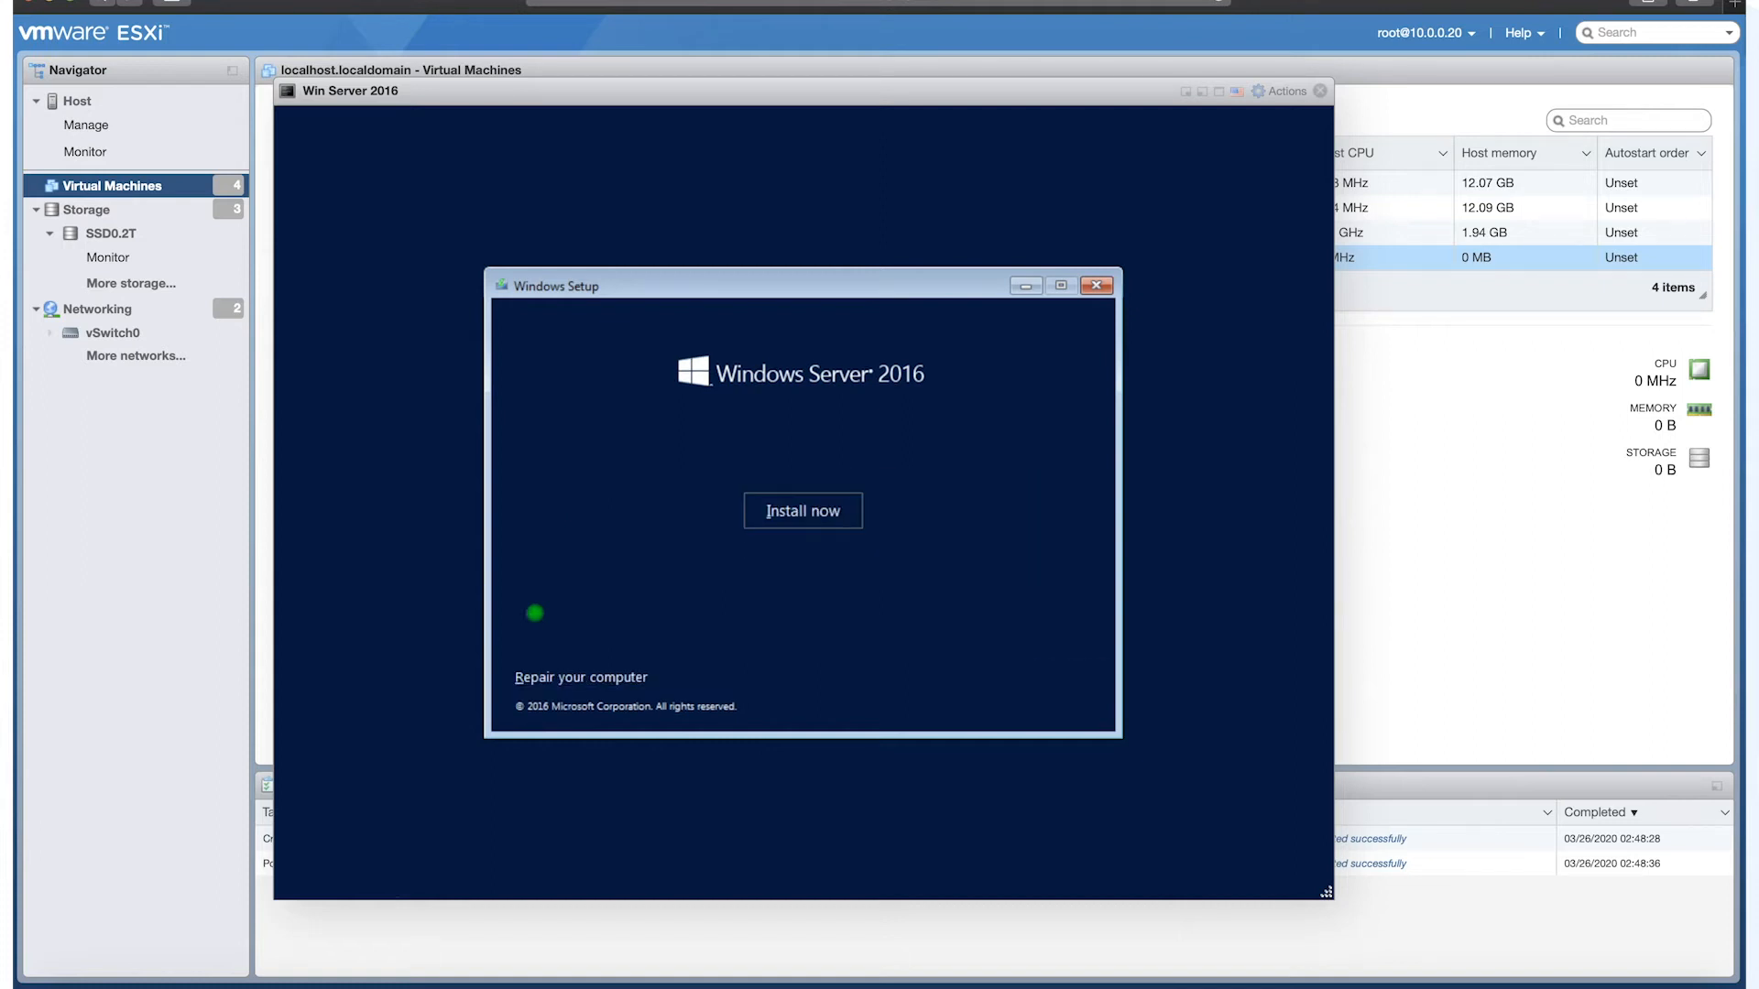
pyautogui.press('Return')
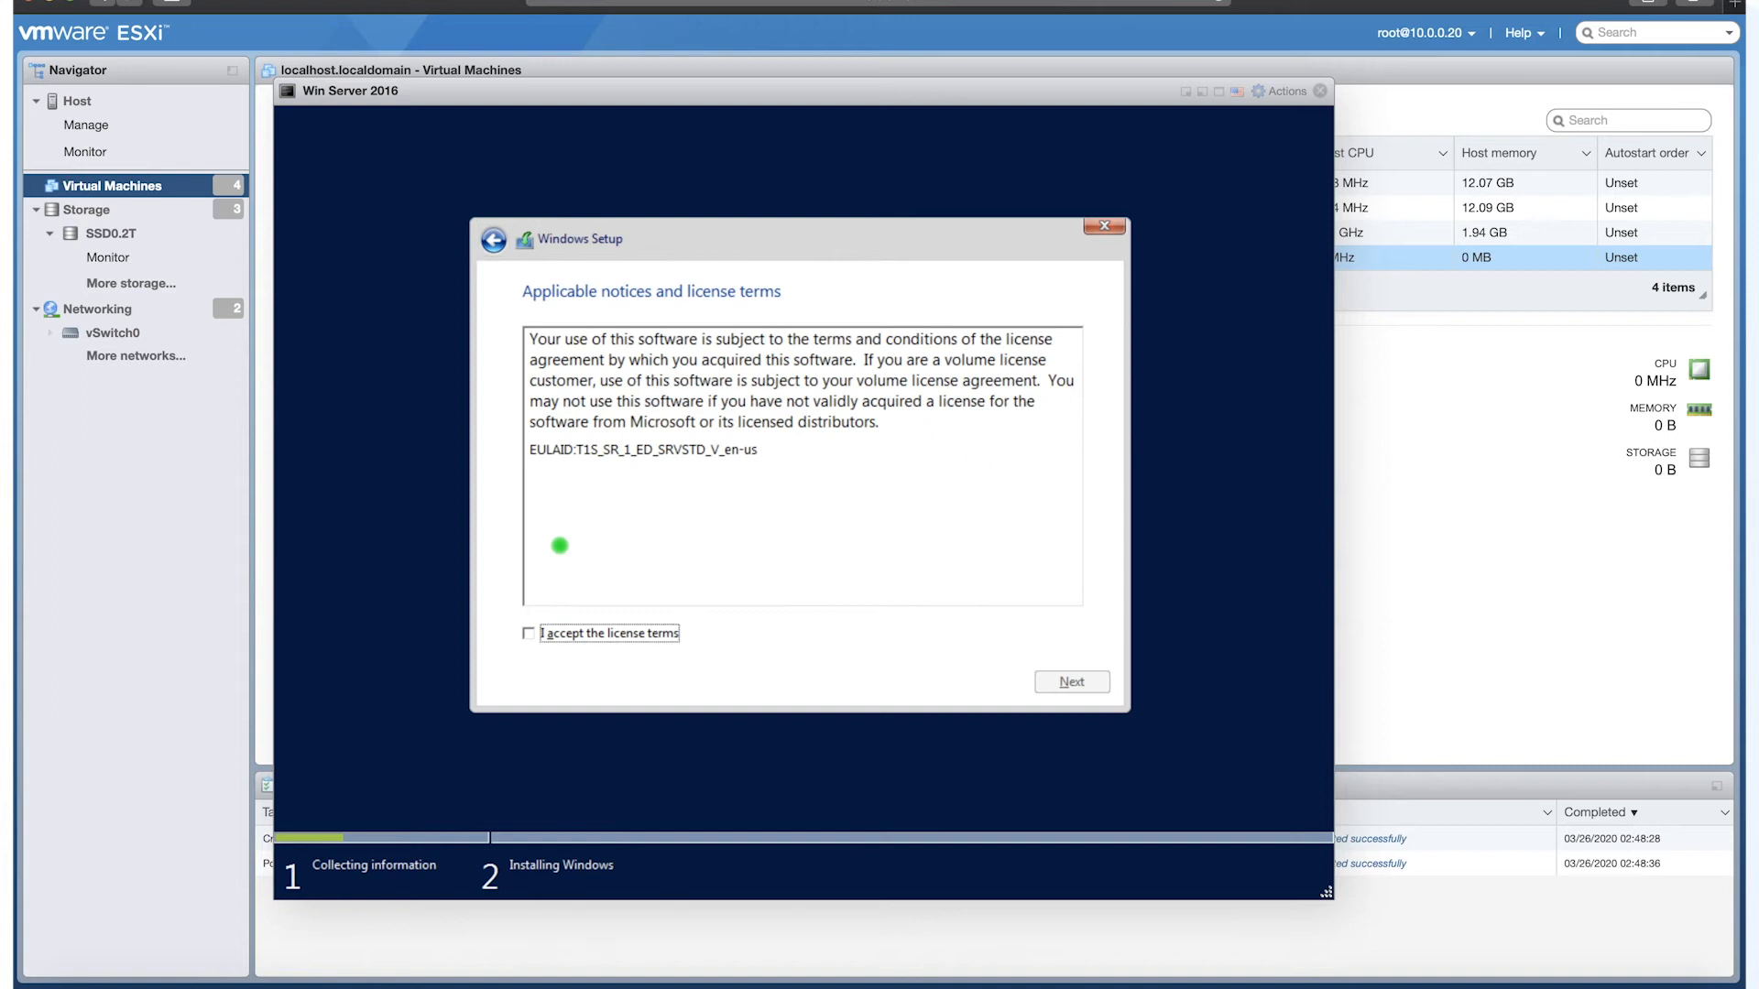
# Accept the license terms and run a custom Windows installation on Drive 0 Unallocated Space.
pyautogui.hotkey('alt', 'a')
pyautogui.press('Tab')
pyautogui.press('Return')
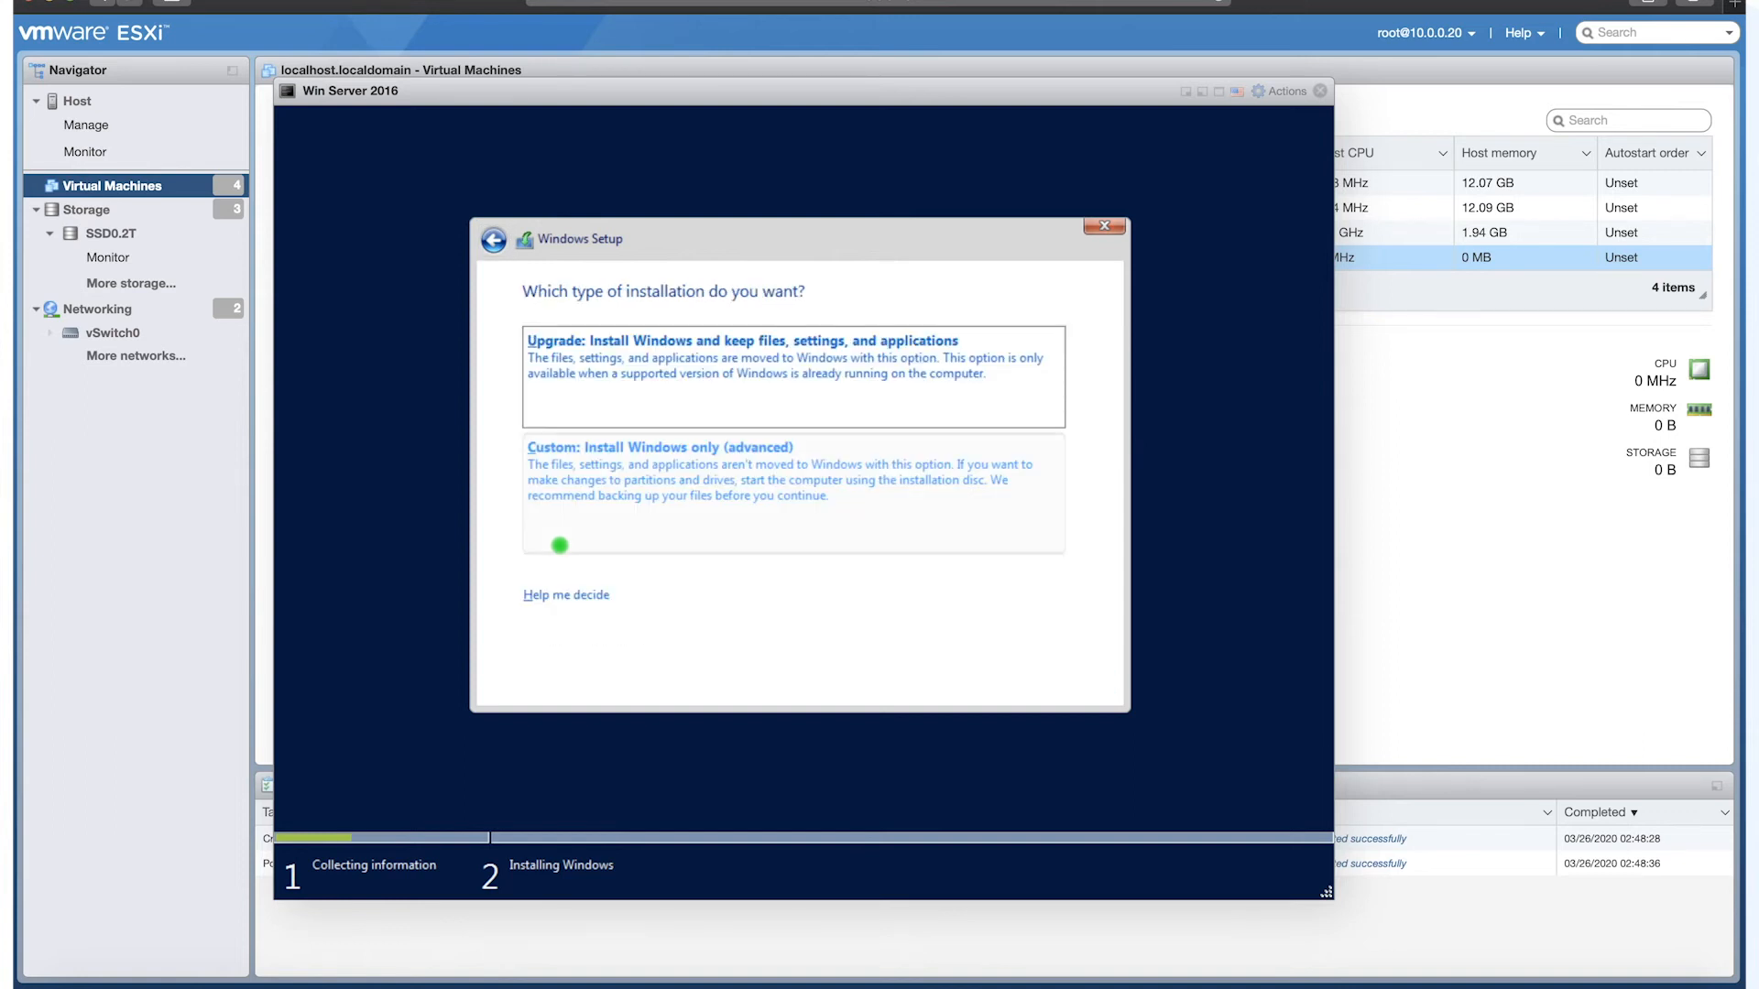
pyautogui.click(630, 487)
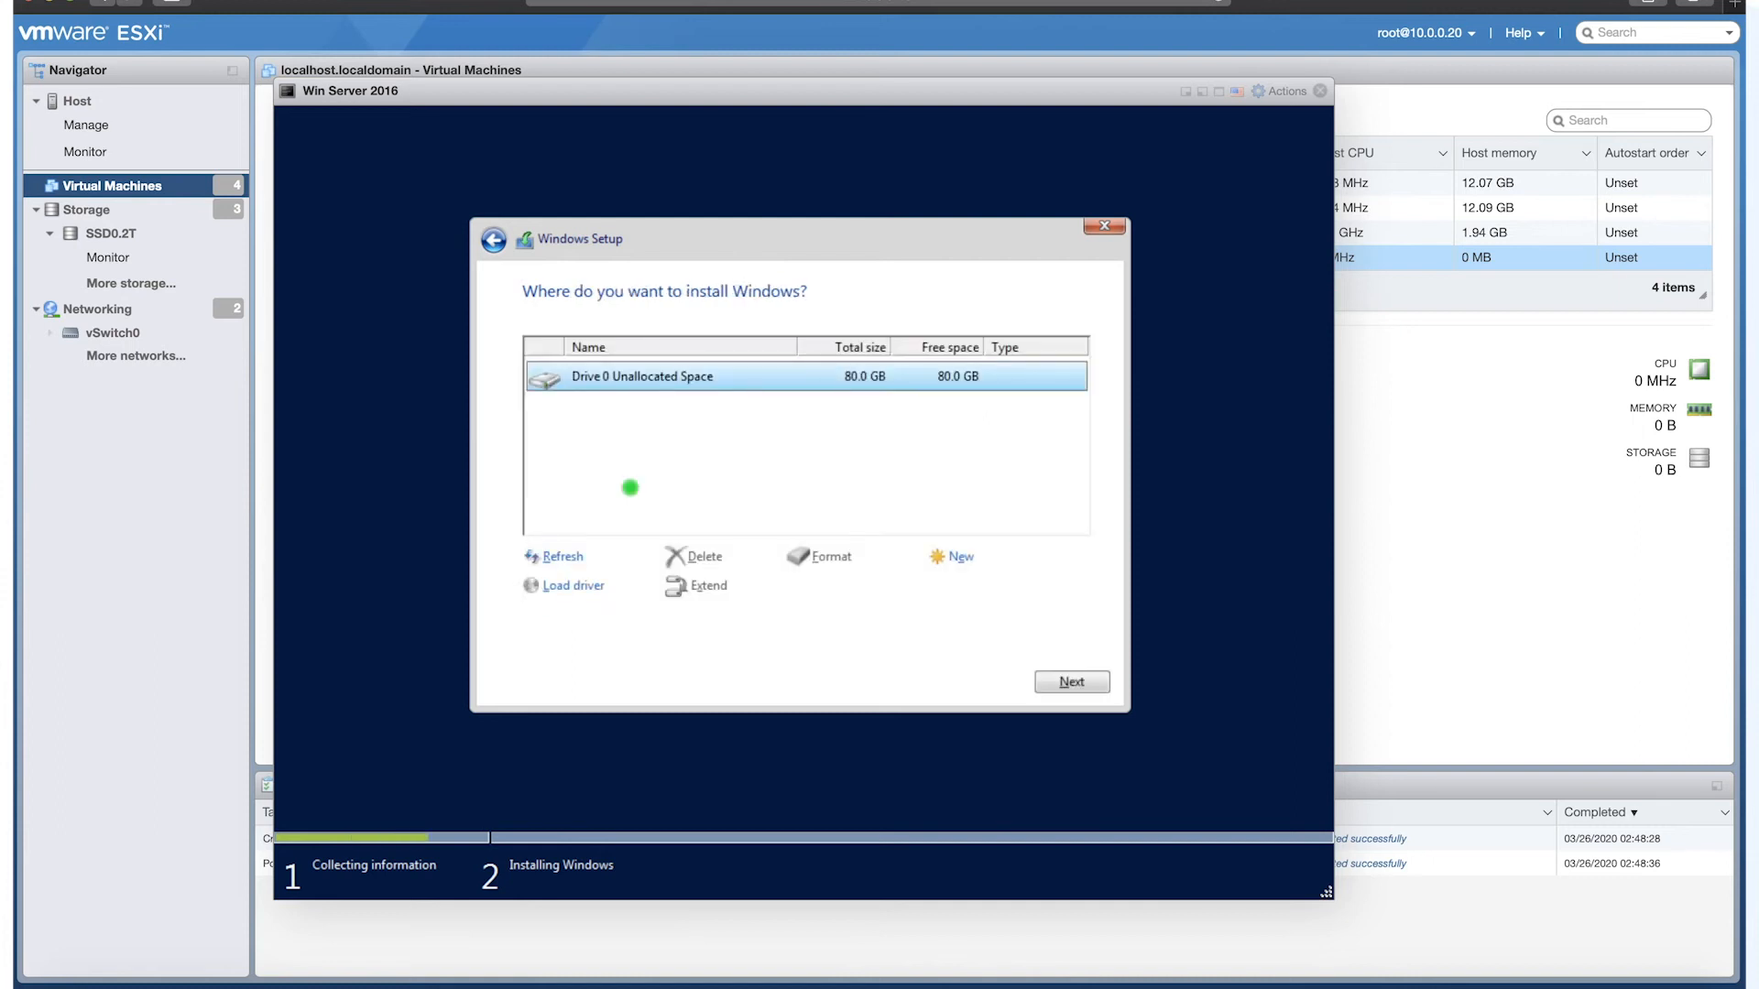
pyautogui.press('Return')
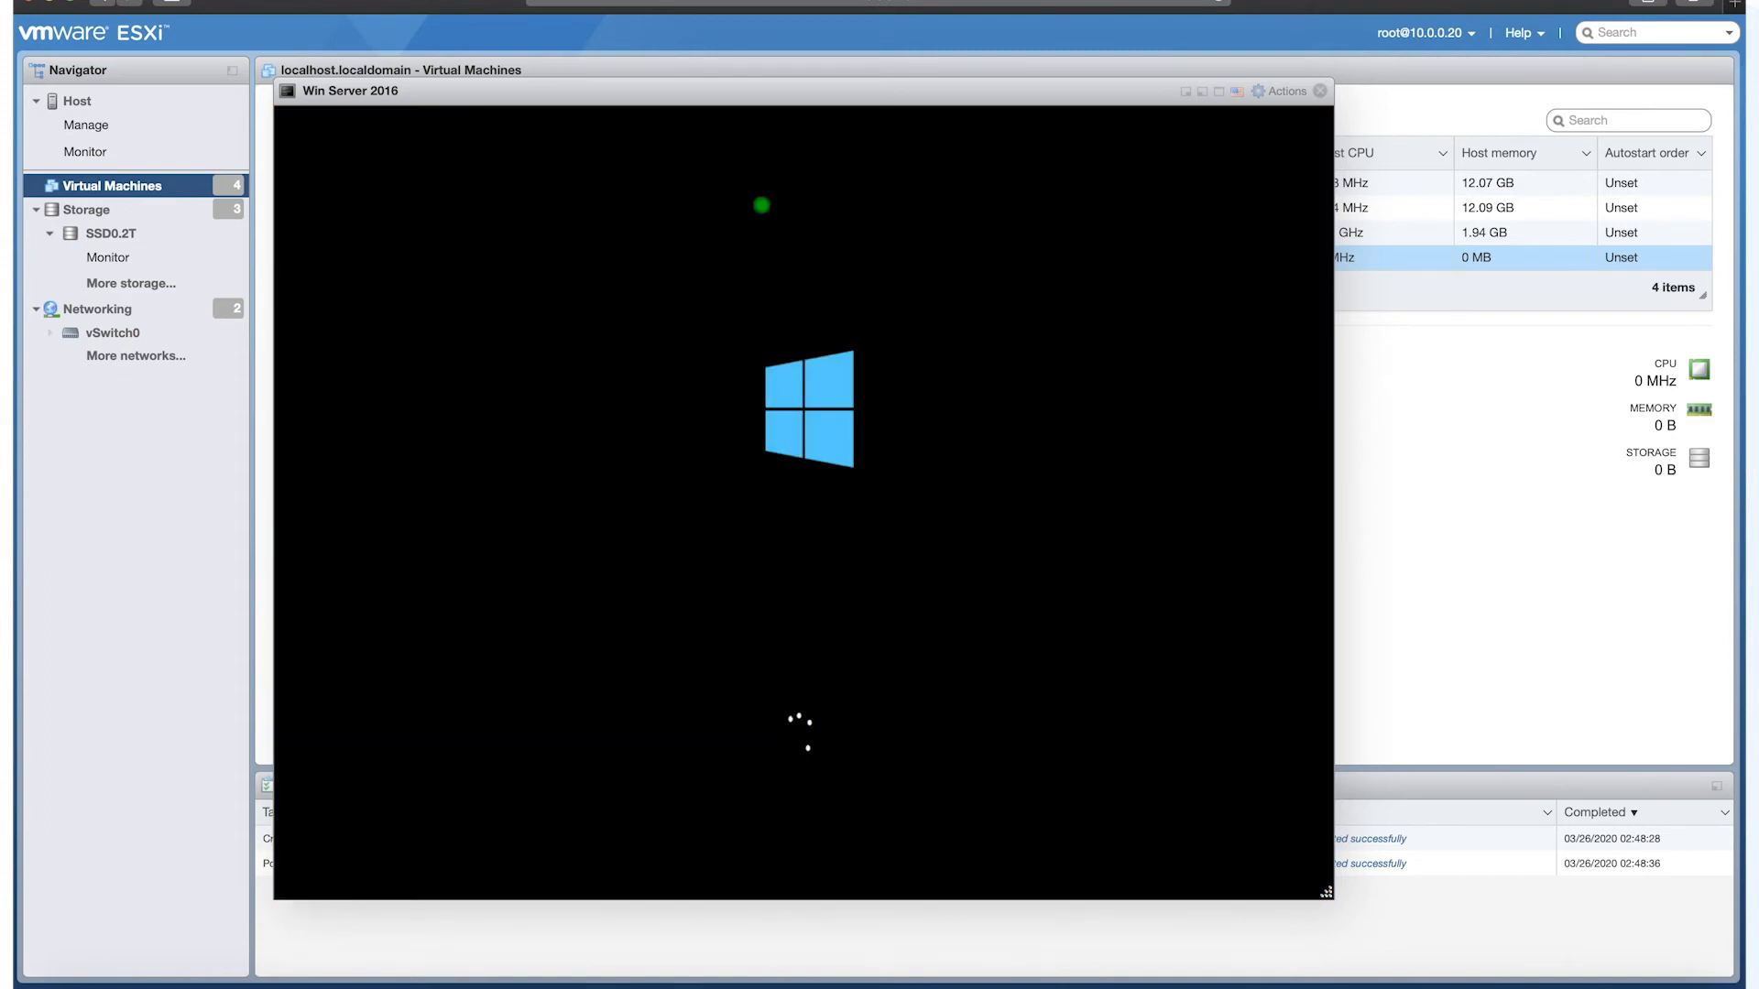
# Enter and re-enter the password for the built-in administrator account, and finish the Windows setup.
pyautogui.write('••••')
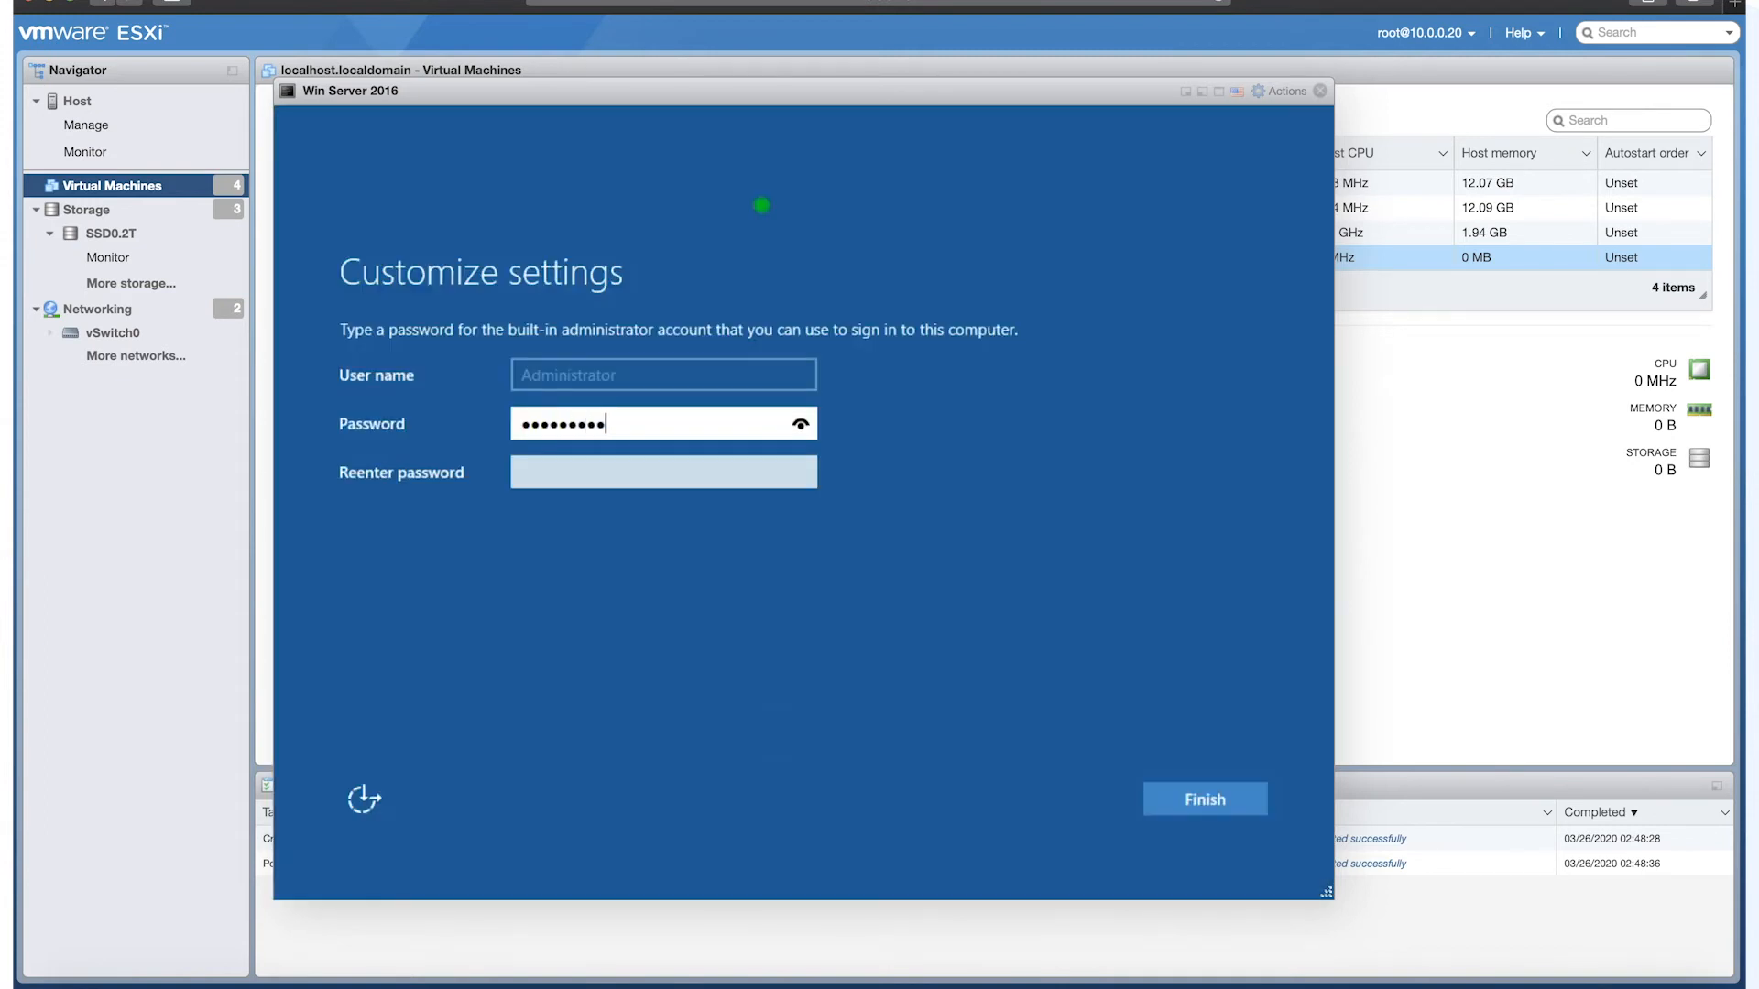
pyautogui.press('Tab')
pyautogui.write('•')
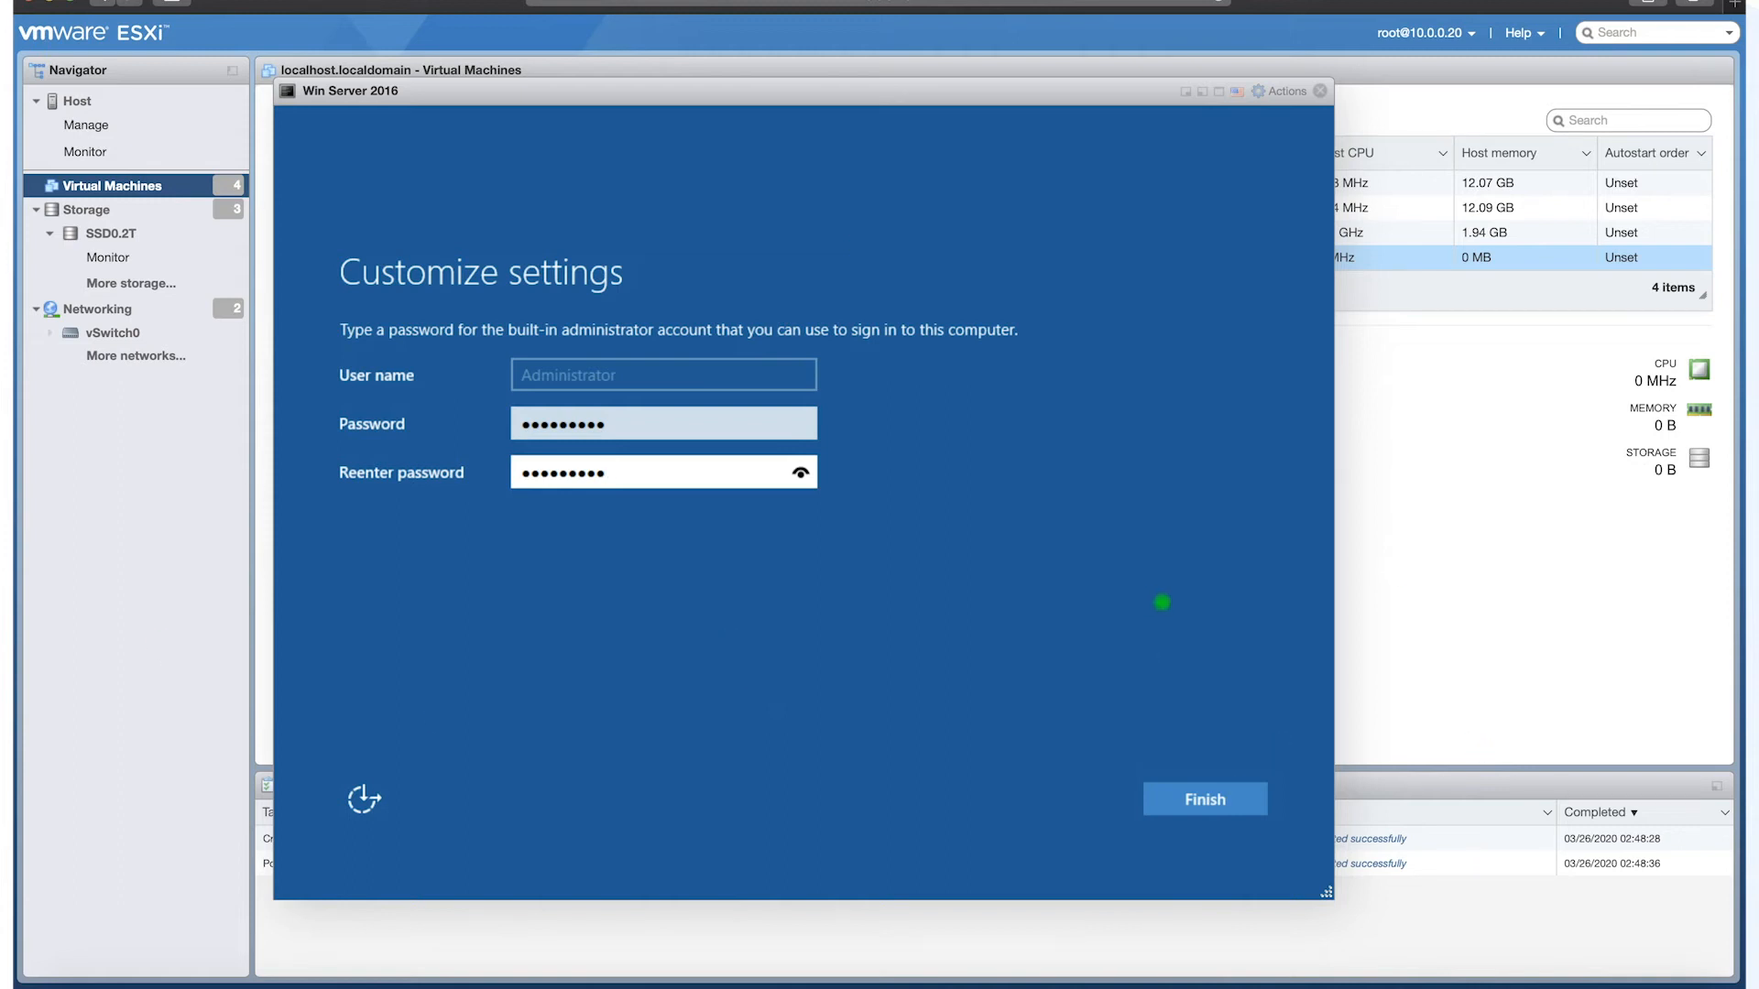
pyautogui.press('Tab')
pyautogui.press('Tab')
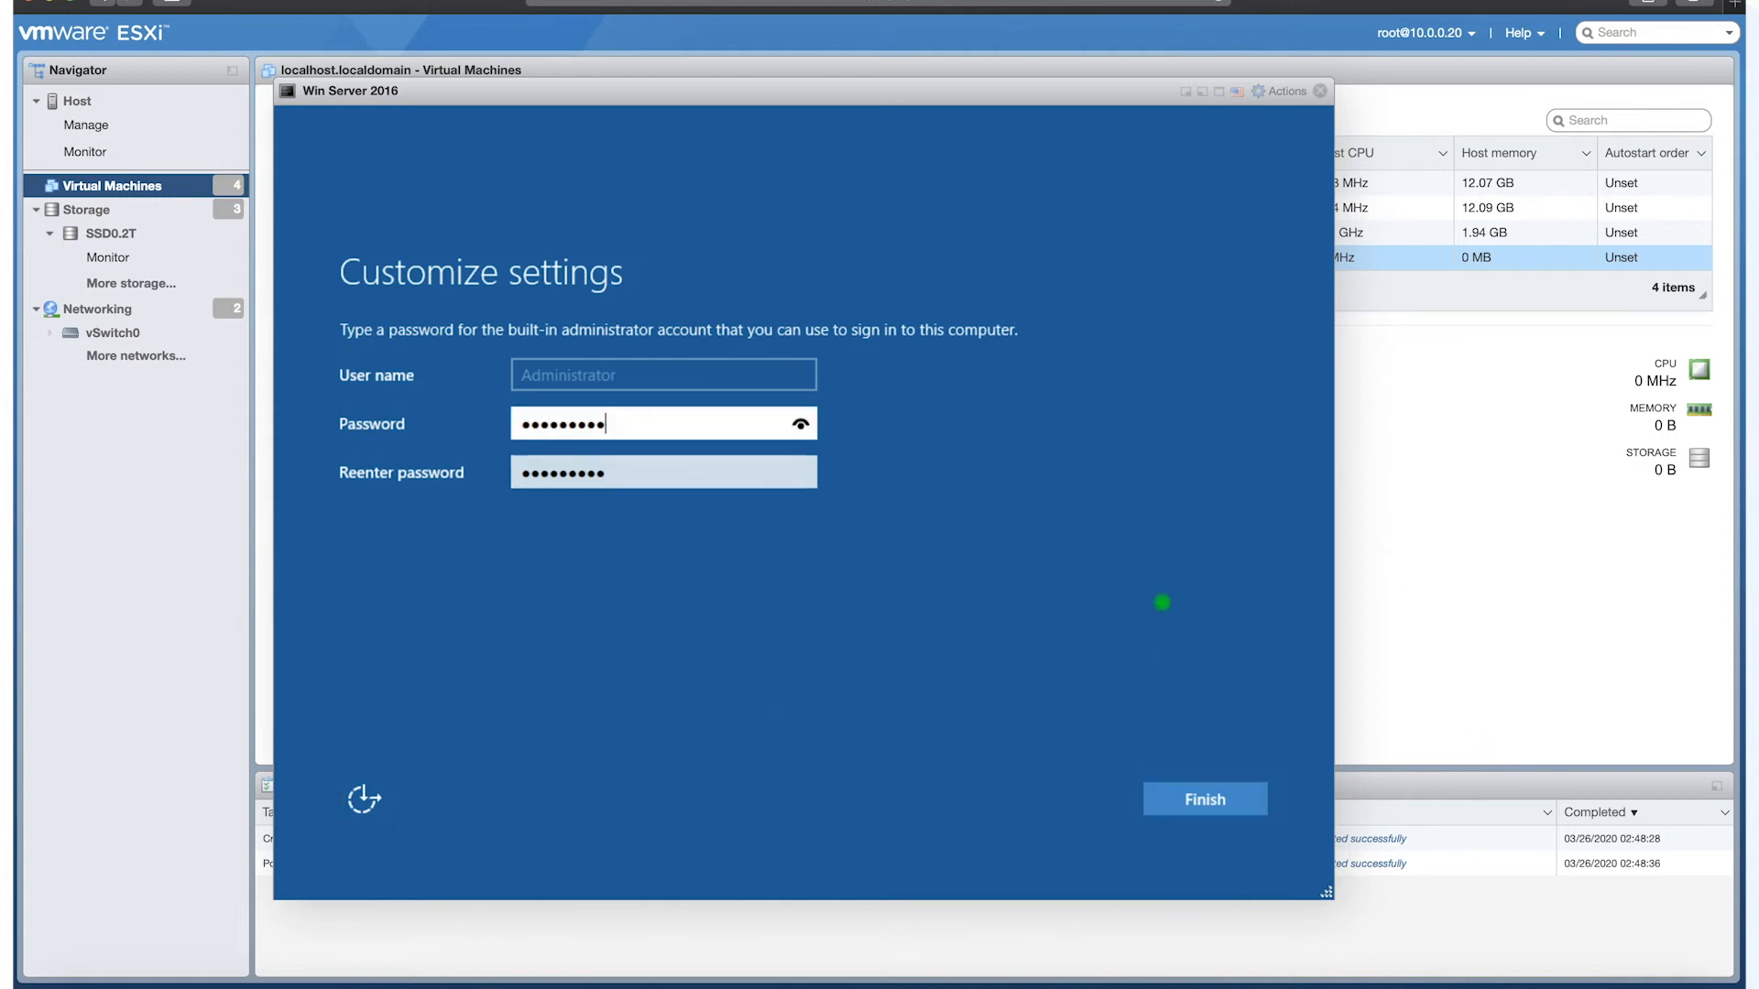
pyautogui.hotkey('shift', 'Tab')
pyautogui.press('Return')
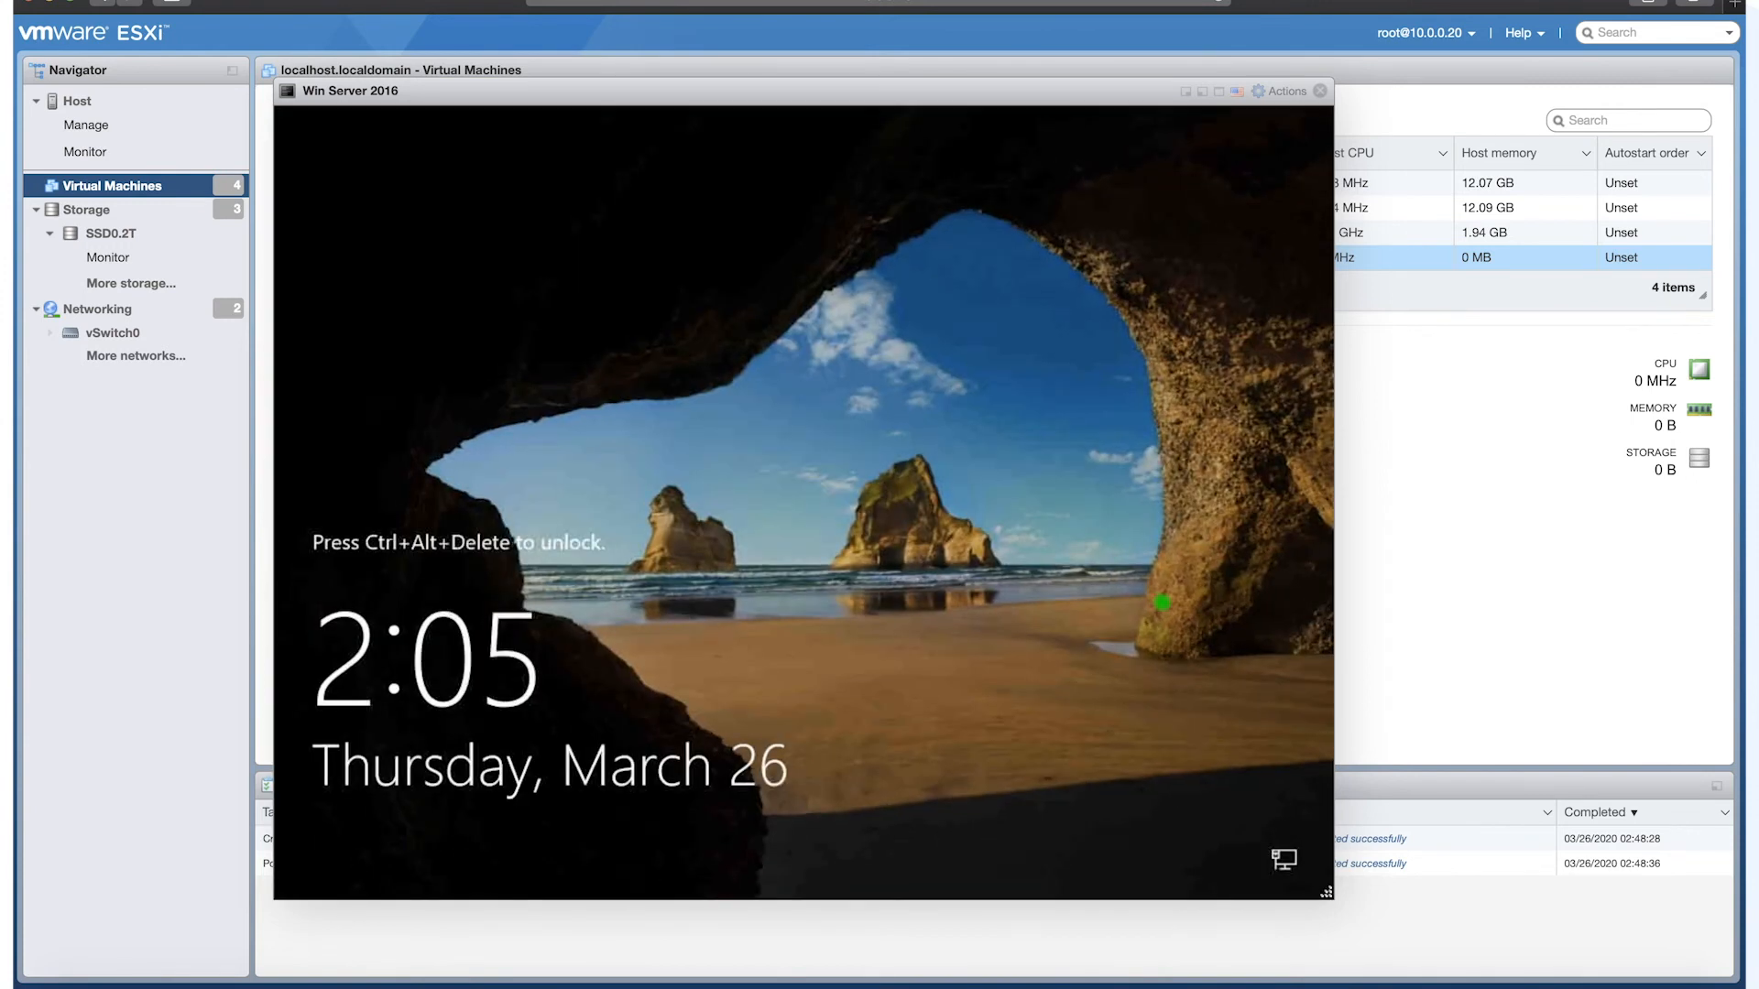
# Minimize the console and start the VMware Tools installation for the Win Server 2016 guest.
pyautogui.click(1285, 91)
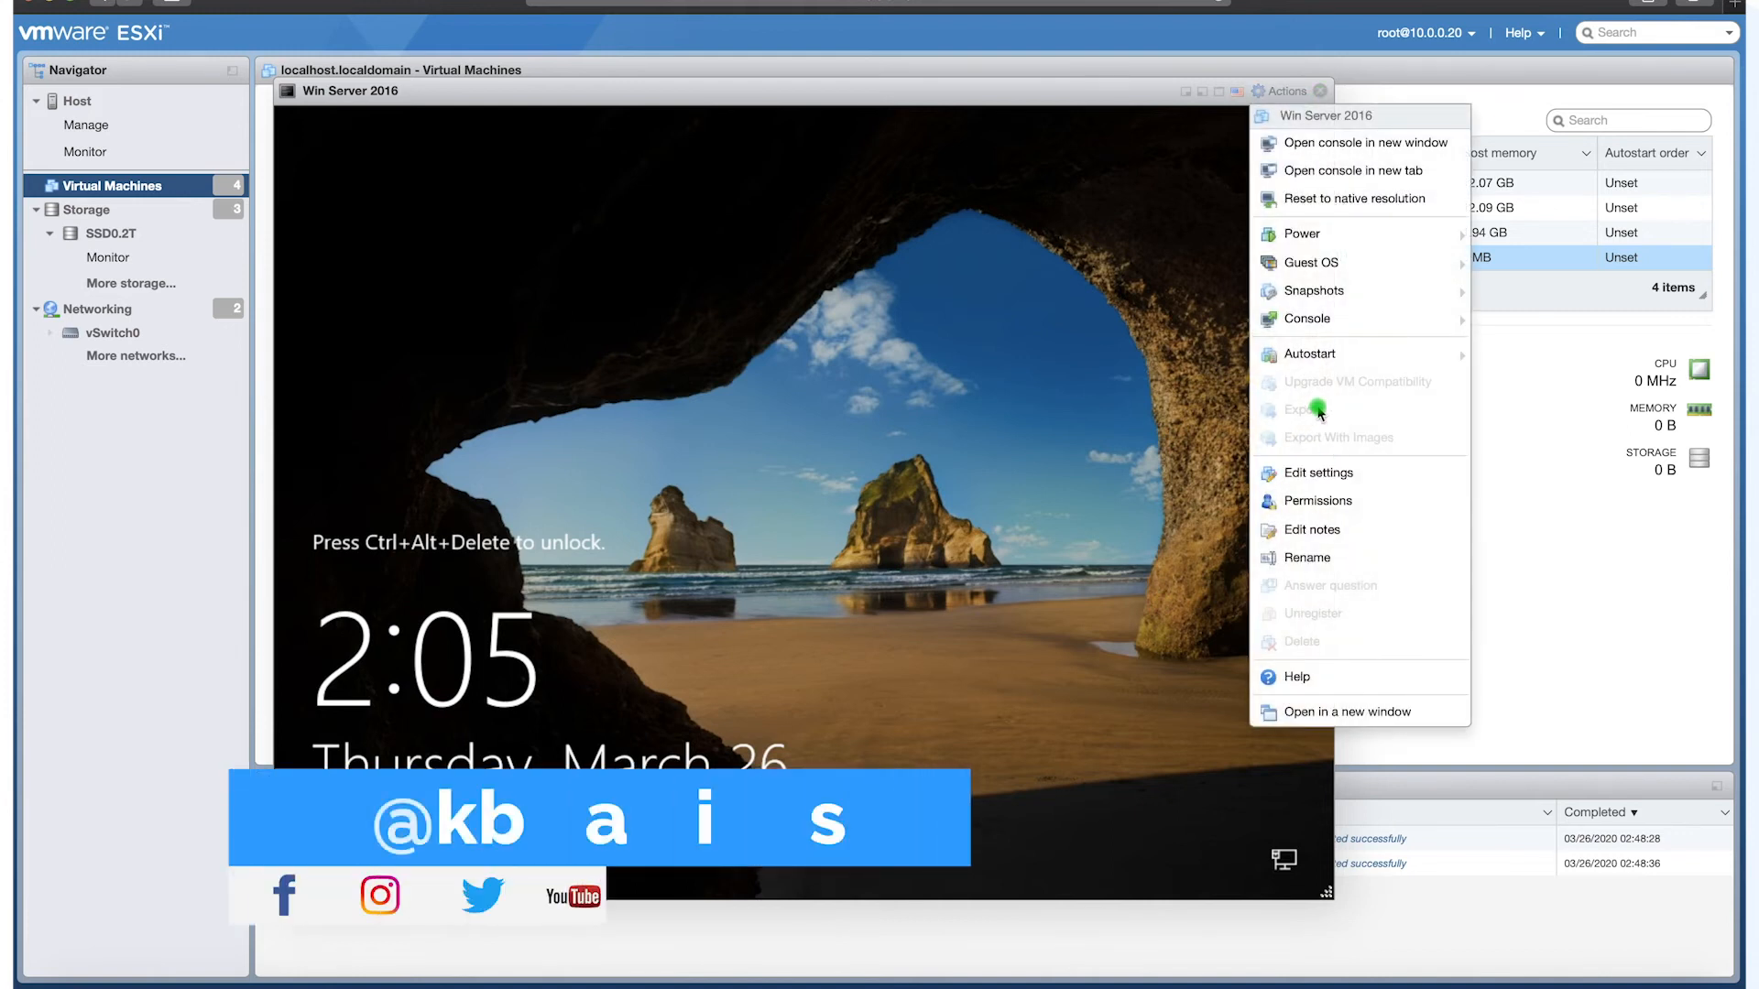
pyautogui.click(1188, 94)
pyautogui.click(379, 259)
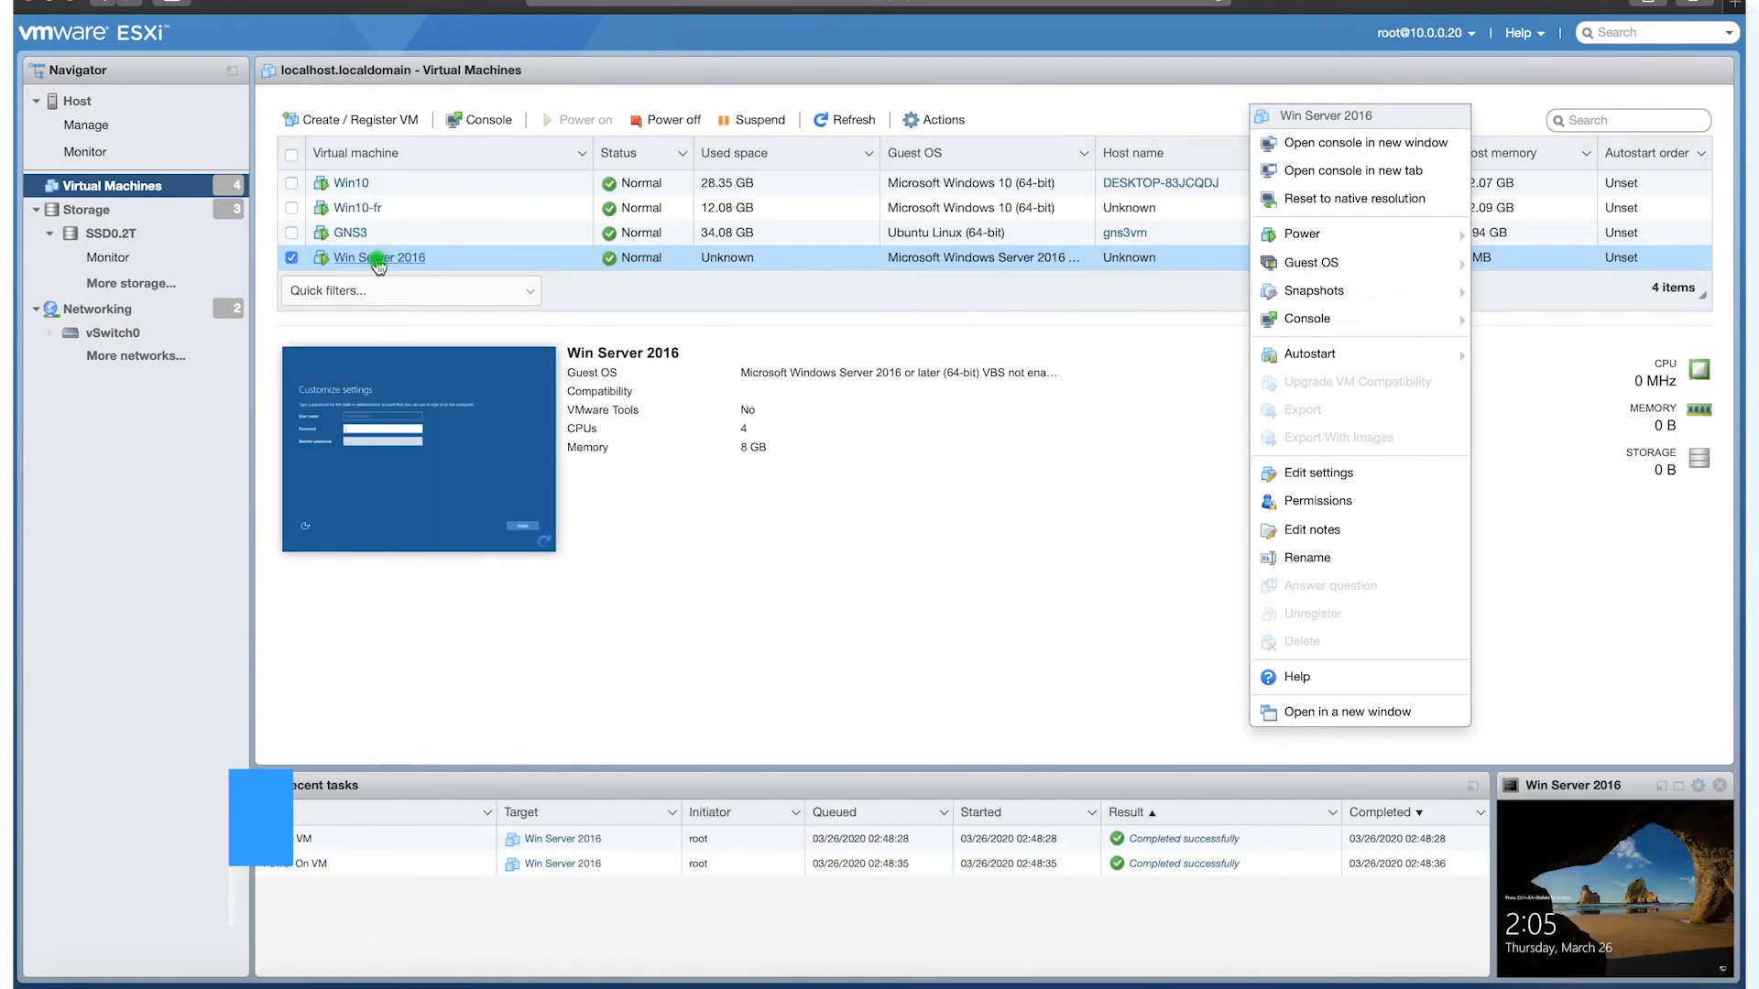
pyautogui.rightClick(378, 259)
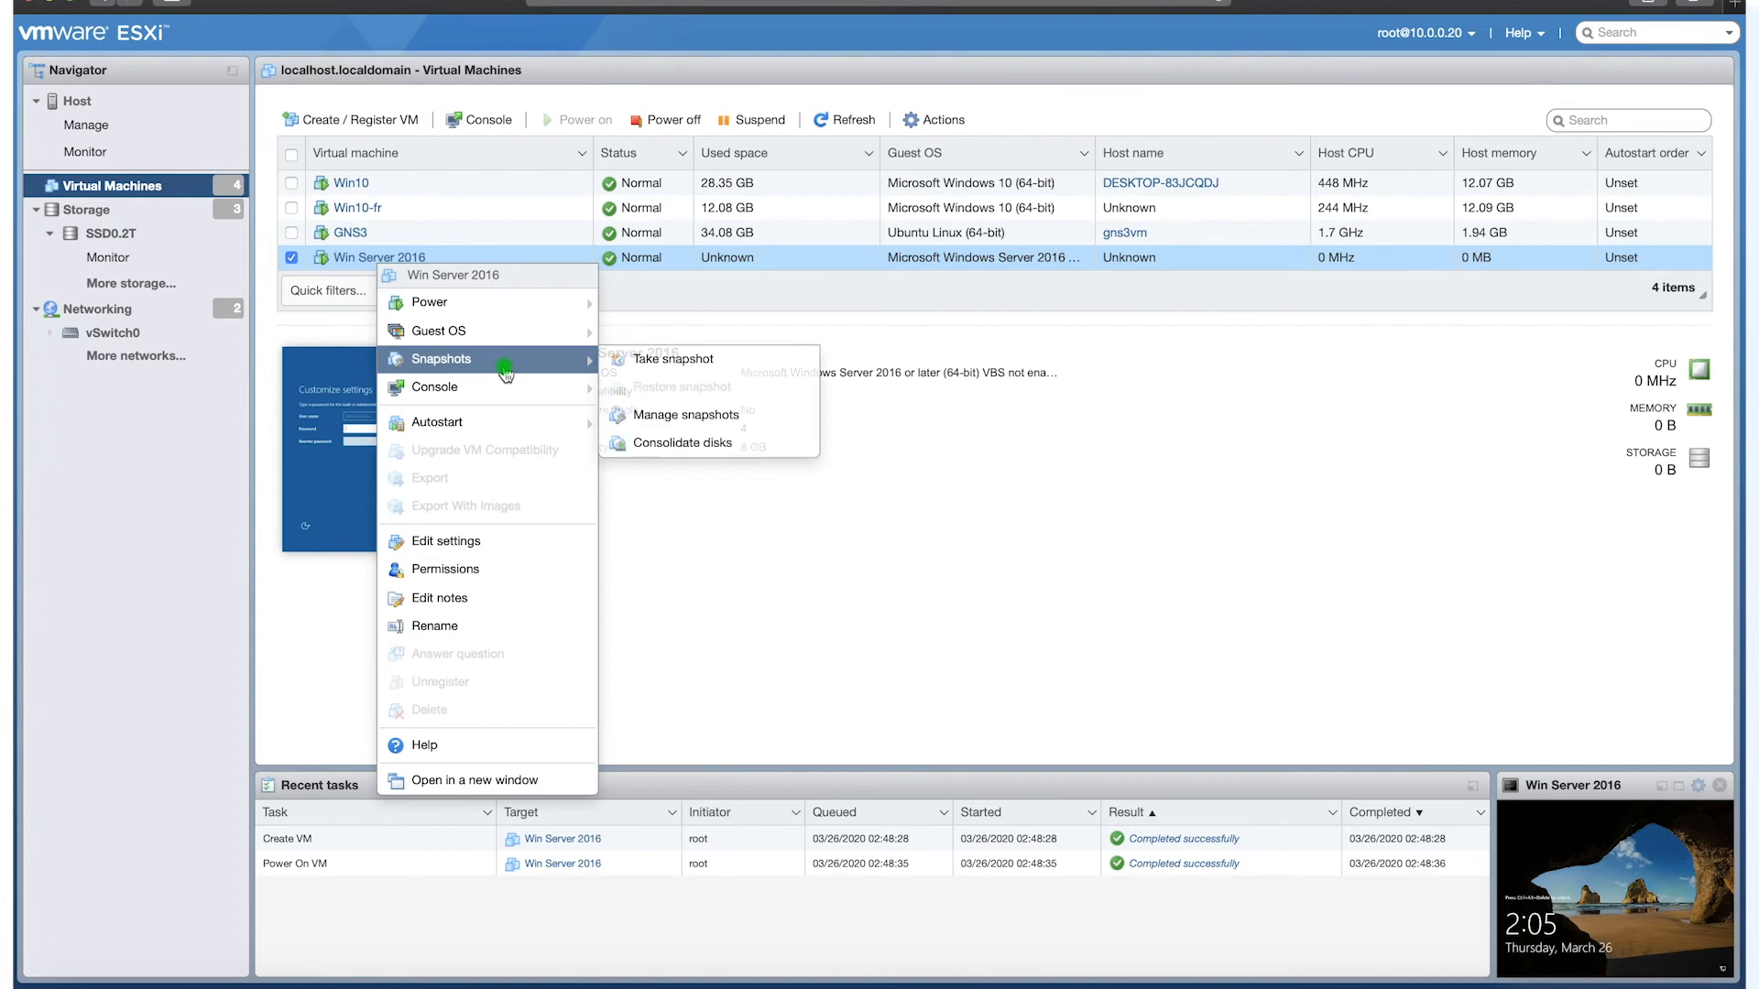
pyautogui.moveTo(550, 331)
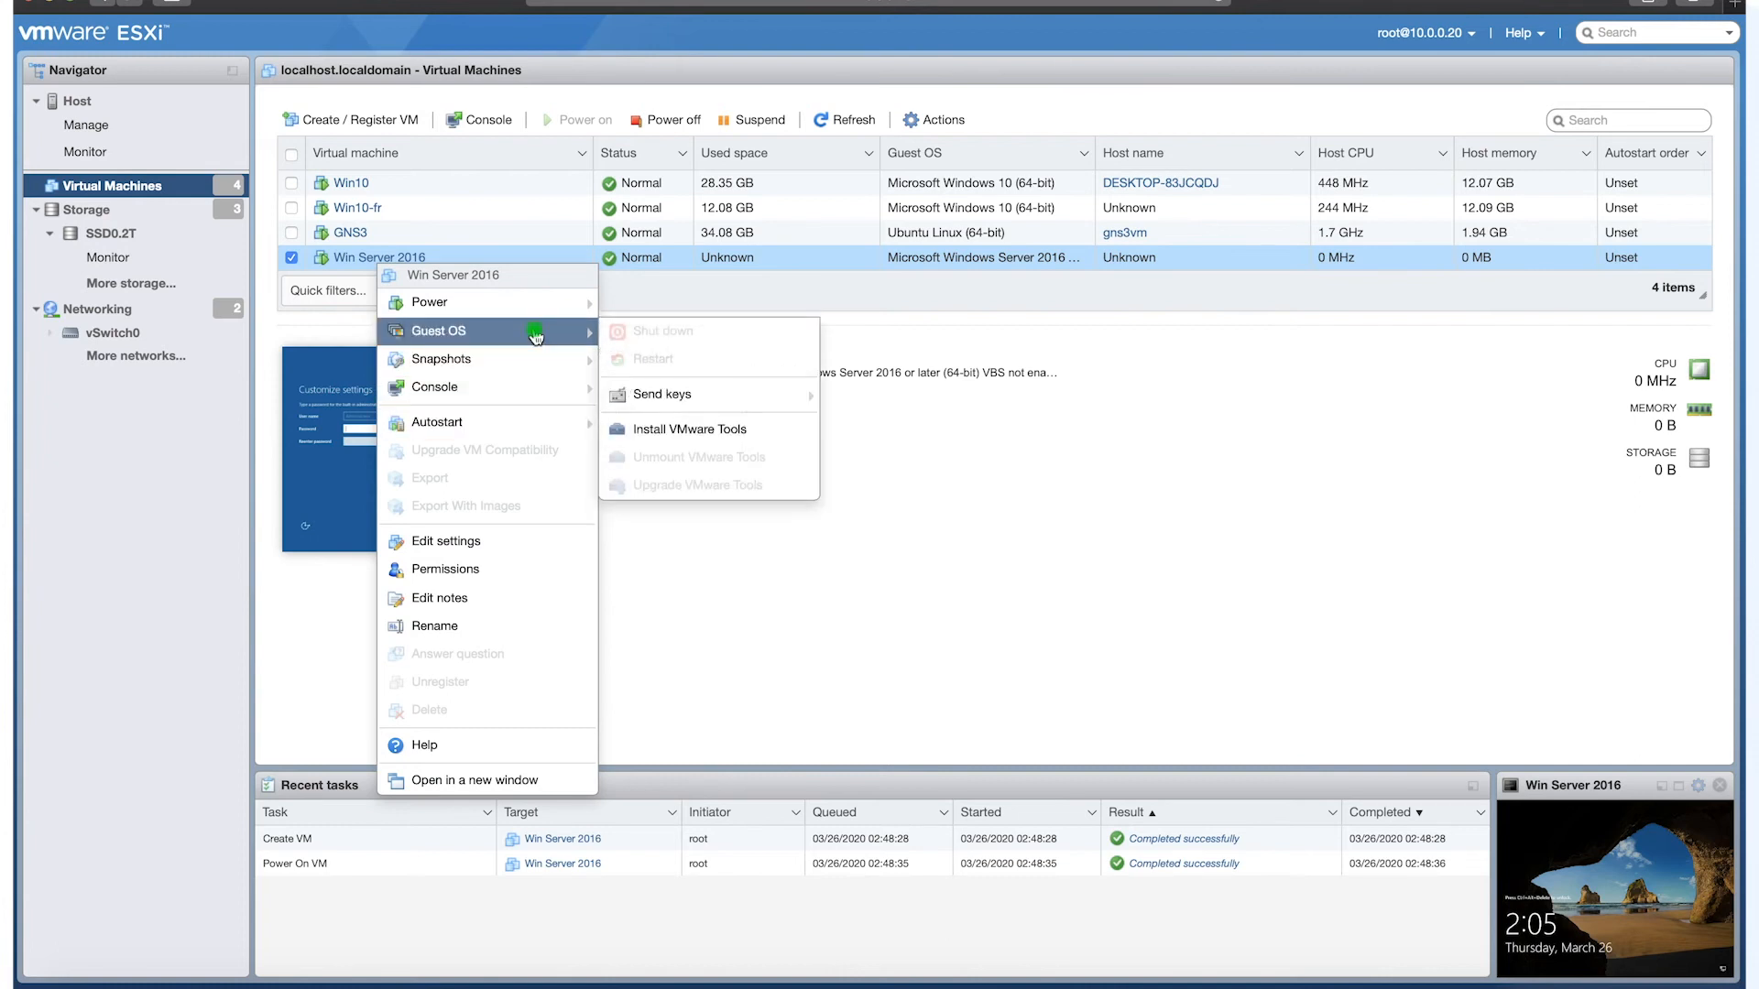
pyautogui.click(679, 431)
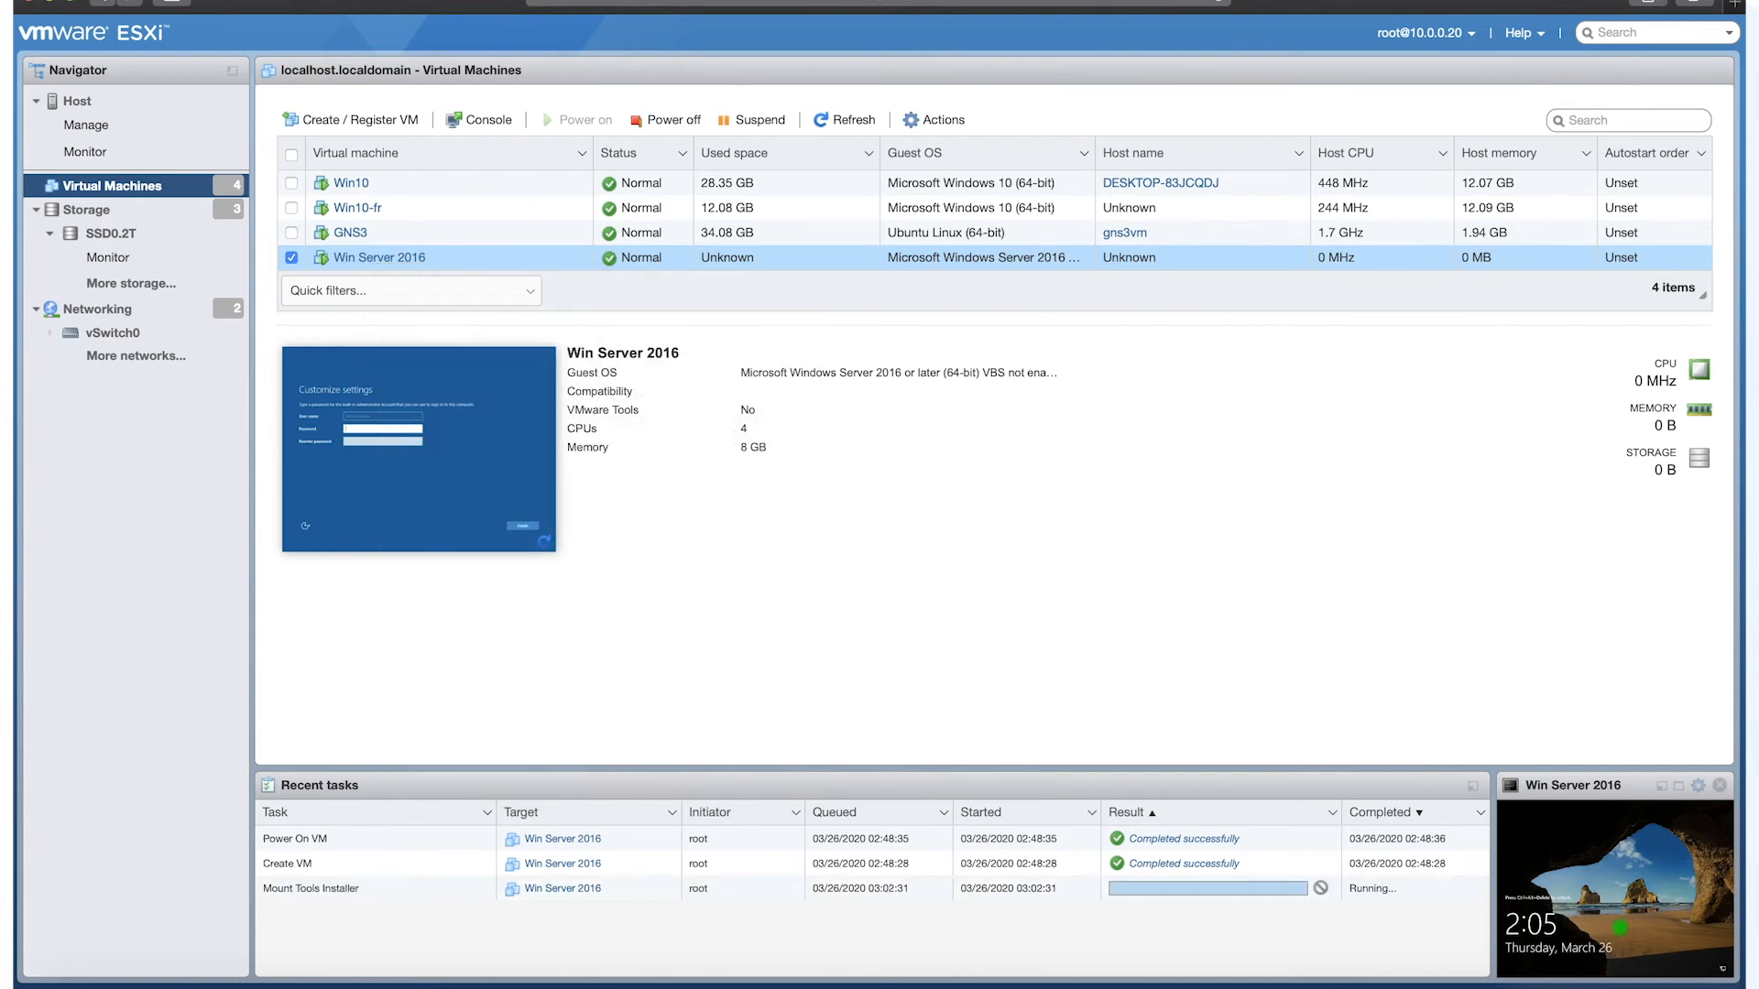
# Restore the Win Server 2016 console and send Ctrl-Alt-Delete to the guest to unlock it.
pyautogui.click(1678, 786)
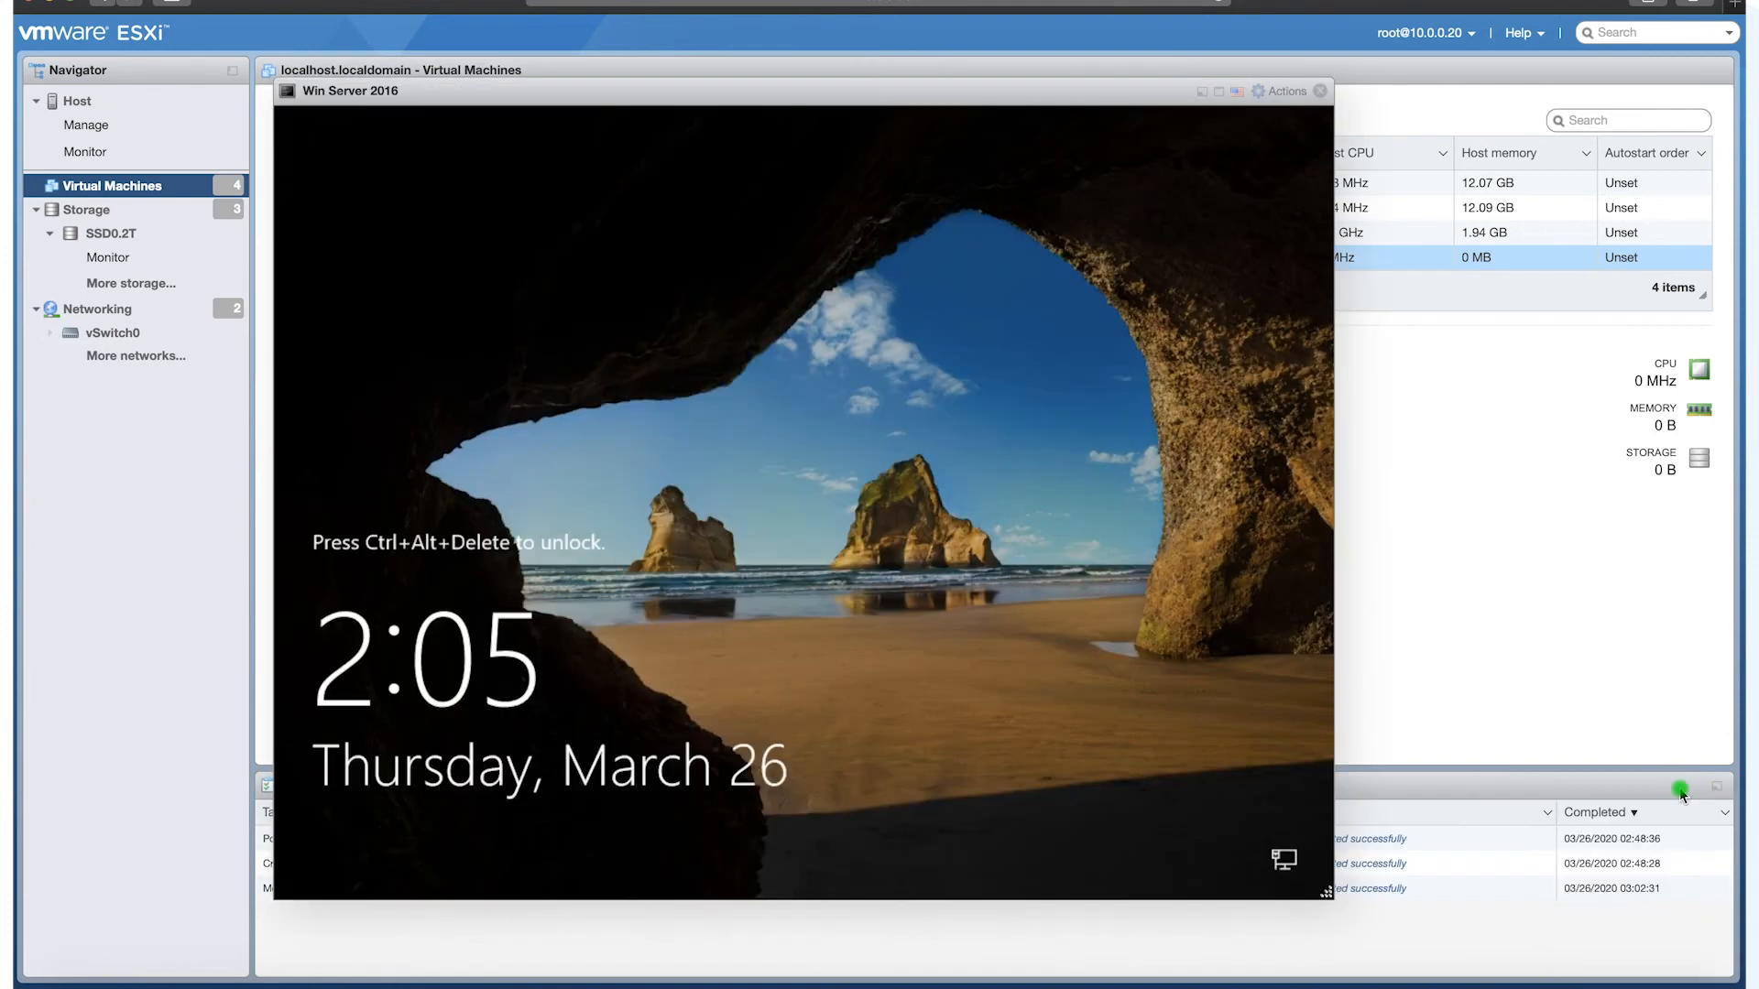
pyautogui.click(1279, 90)
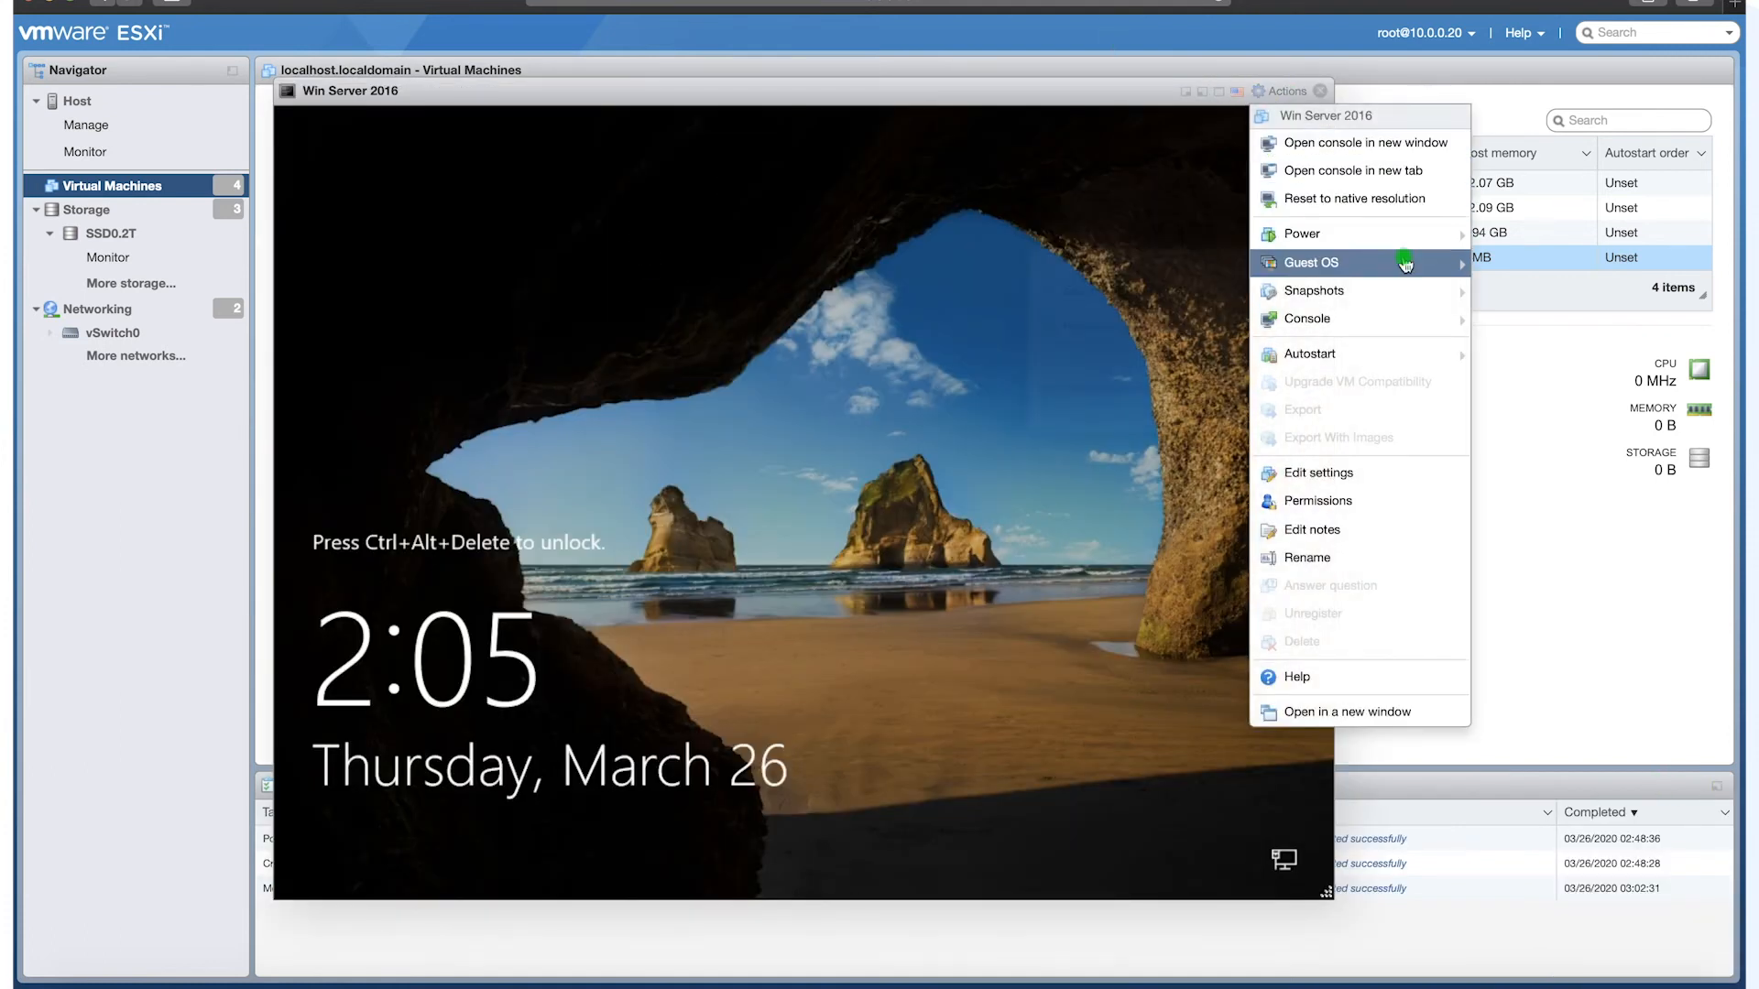
pyautogui.moveTo(1469, 266)
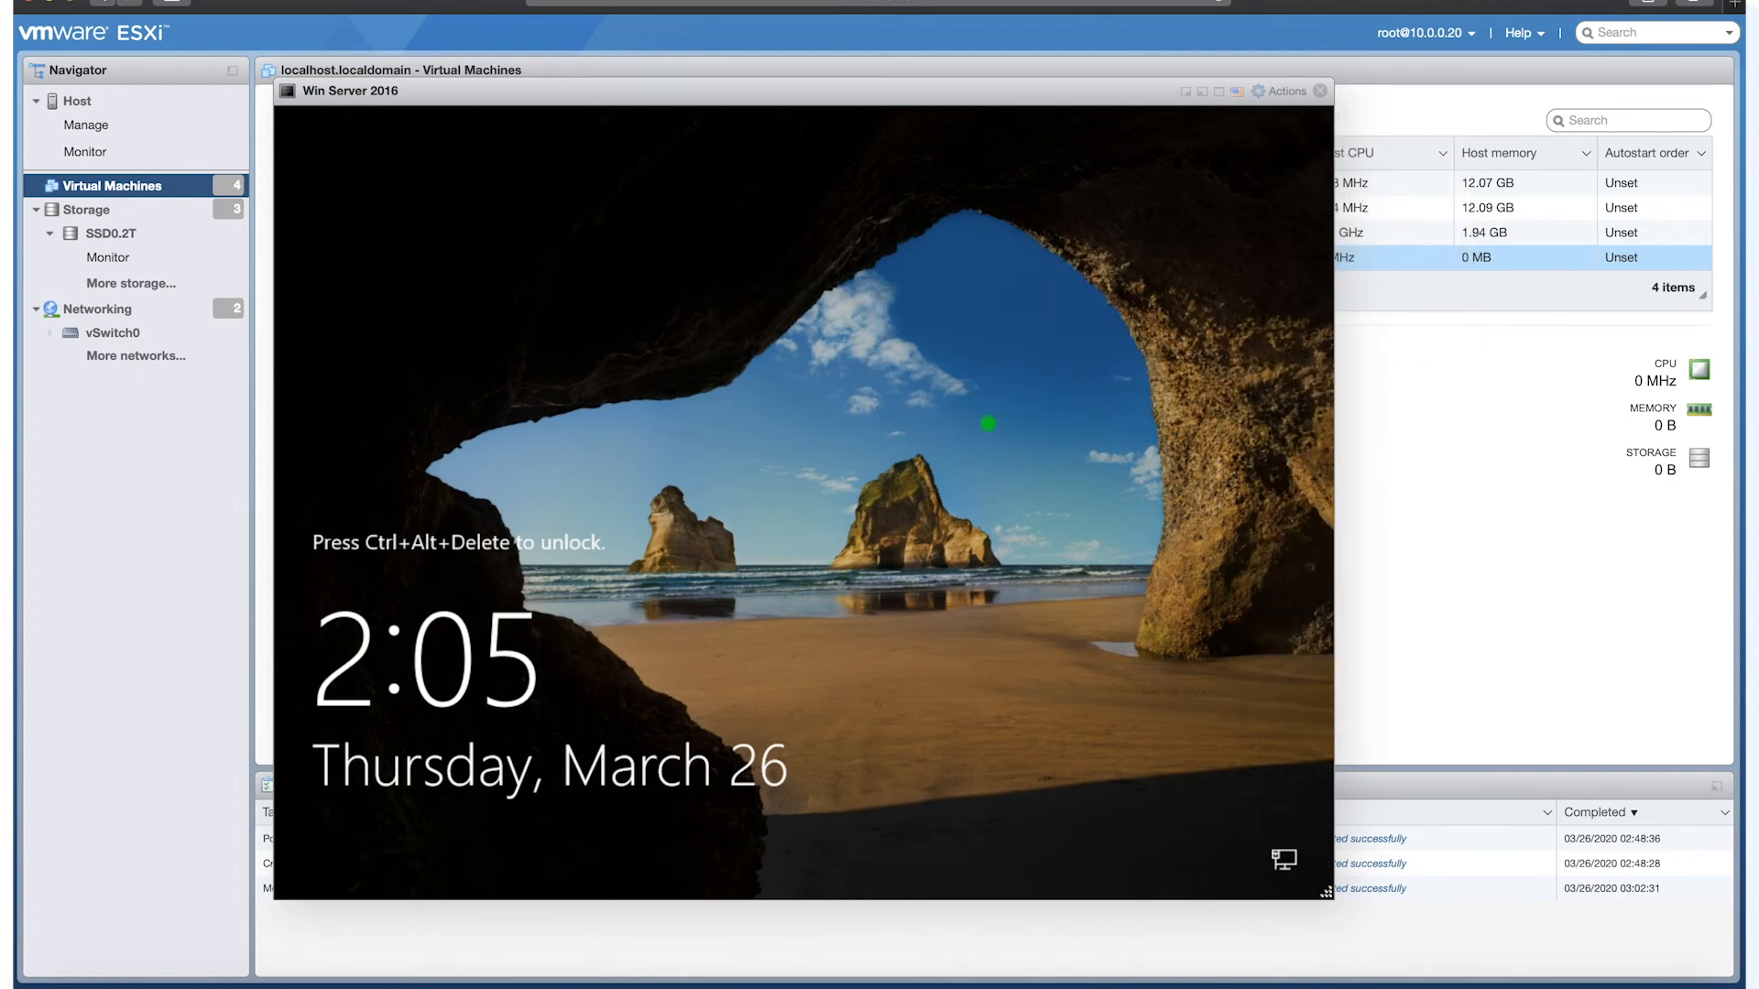
pyautogui.click(1287, 92)
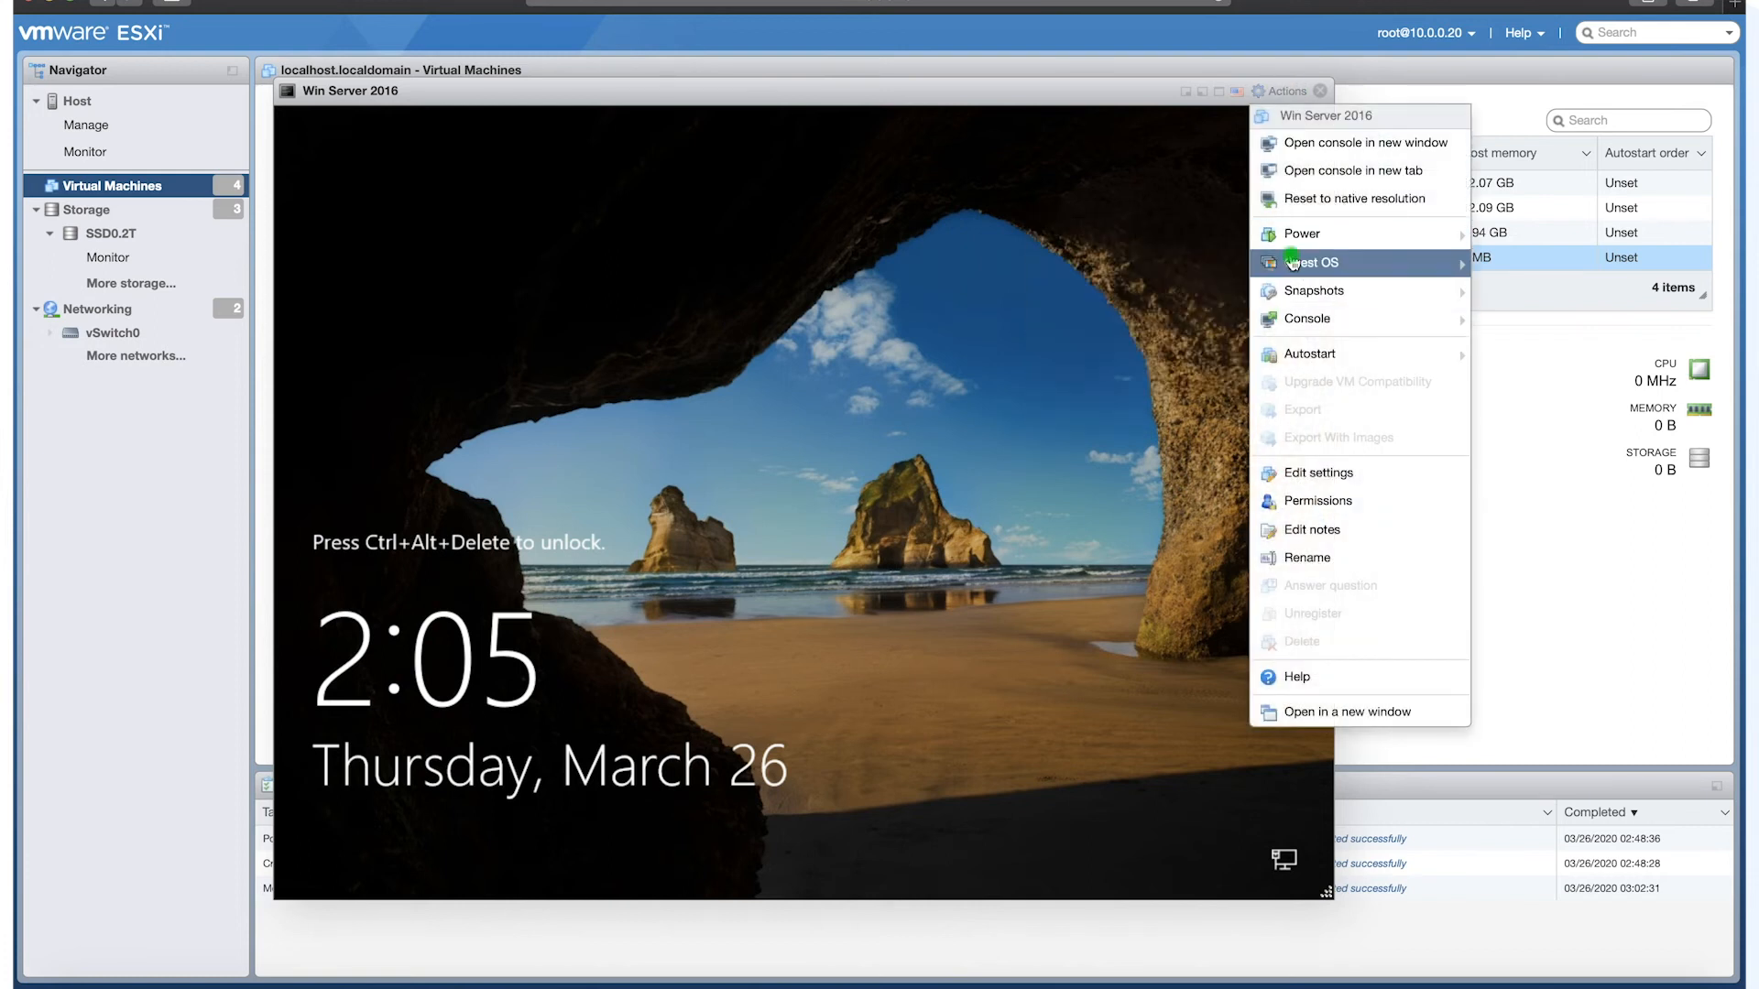
pyautogui.click(1291, 263)
pyautogui.moveTo(1111, 332)
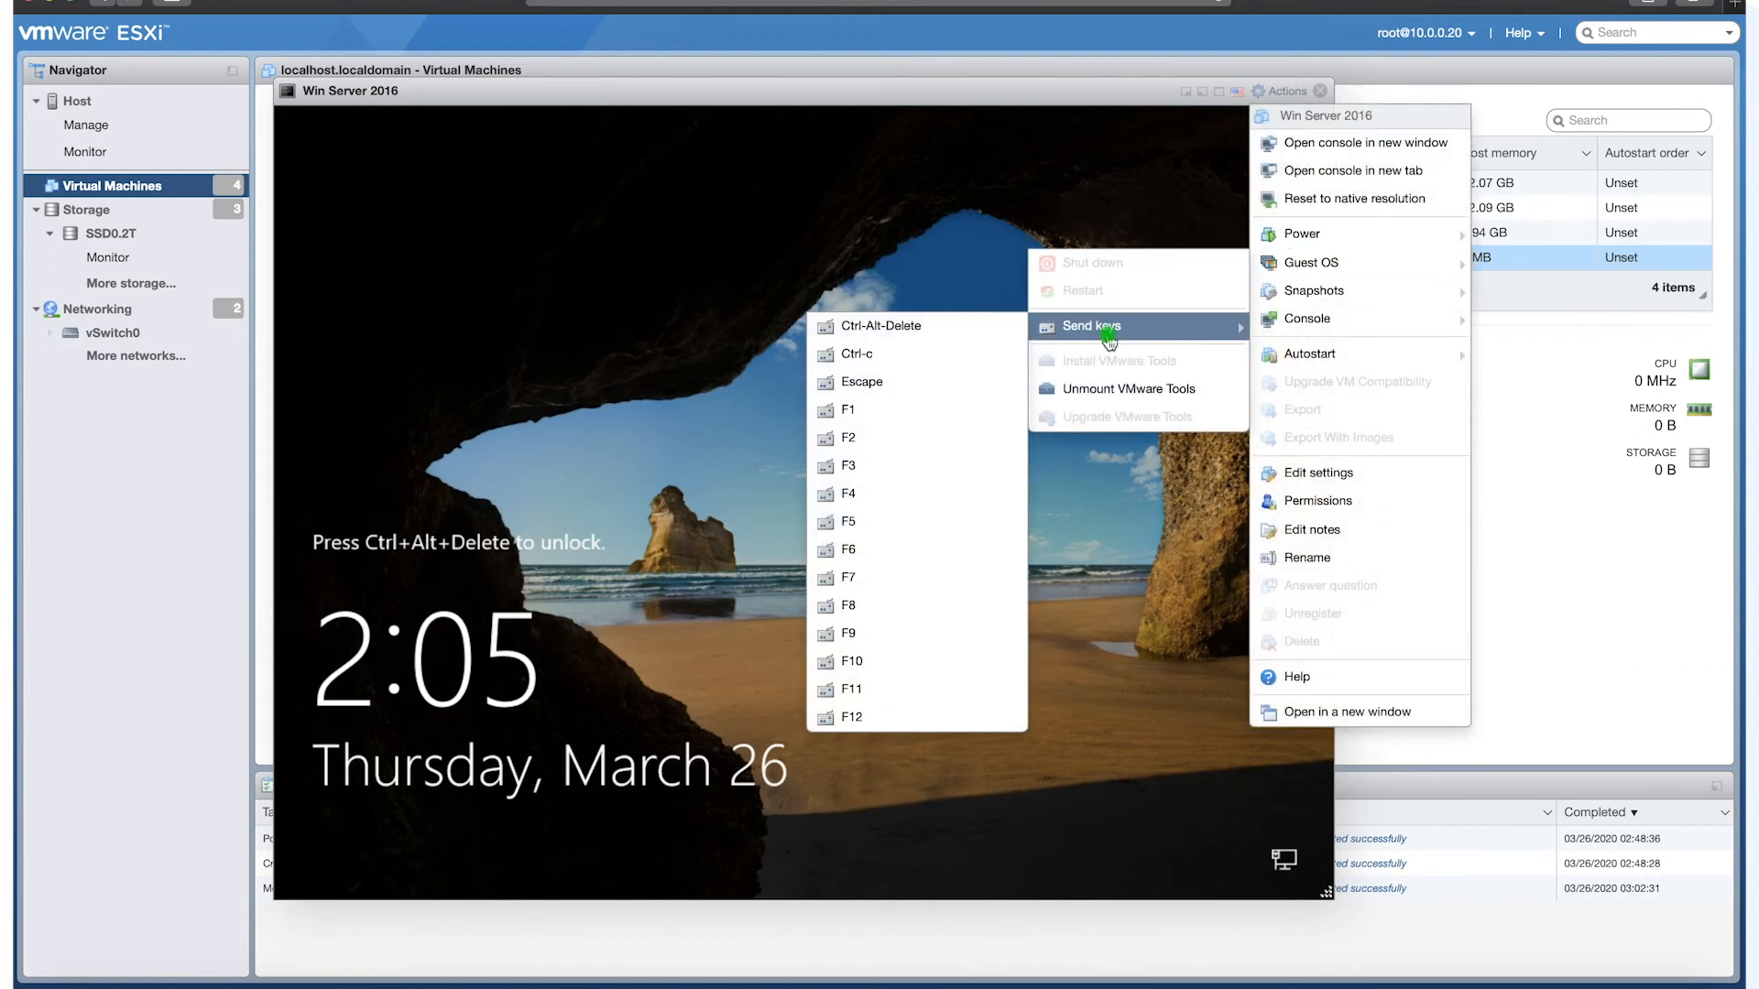
pyautogui.click(911, 328)
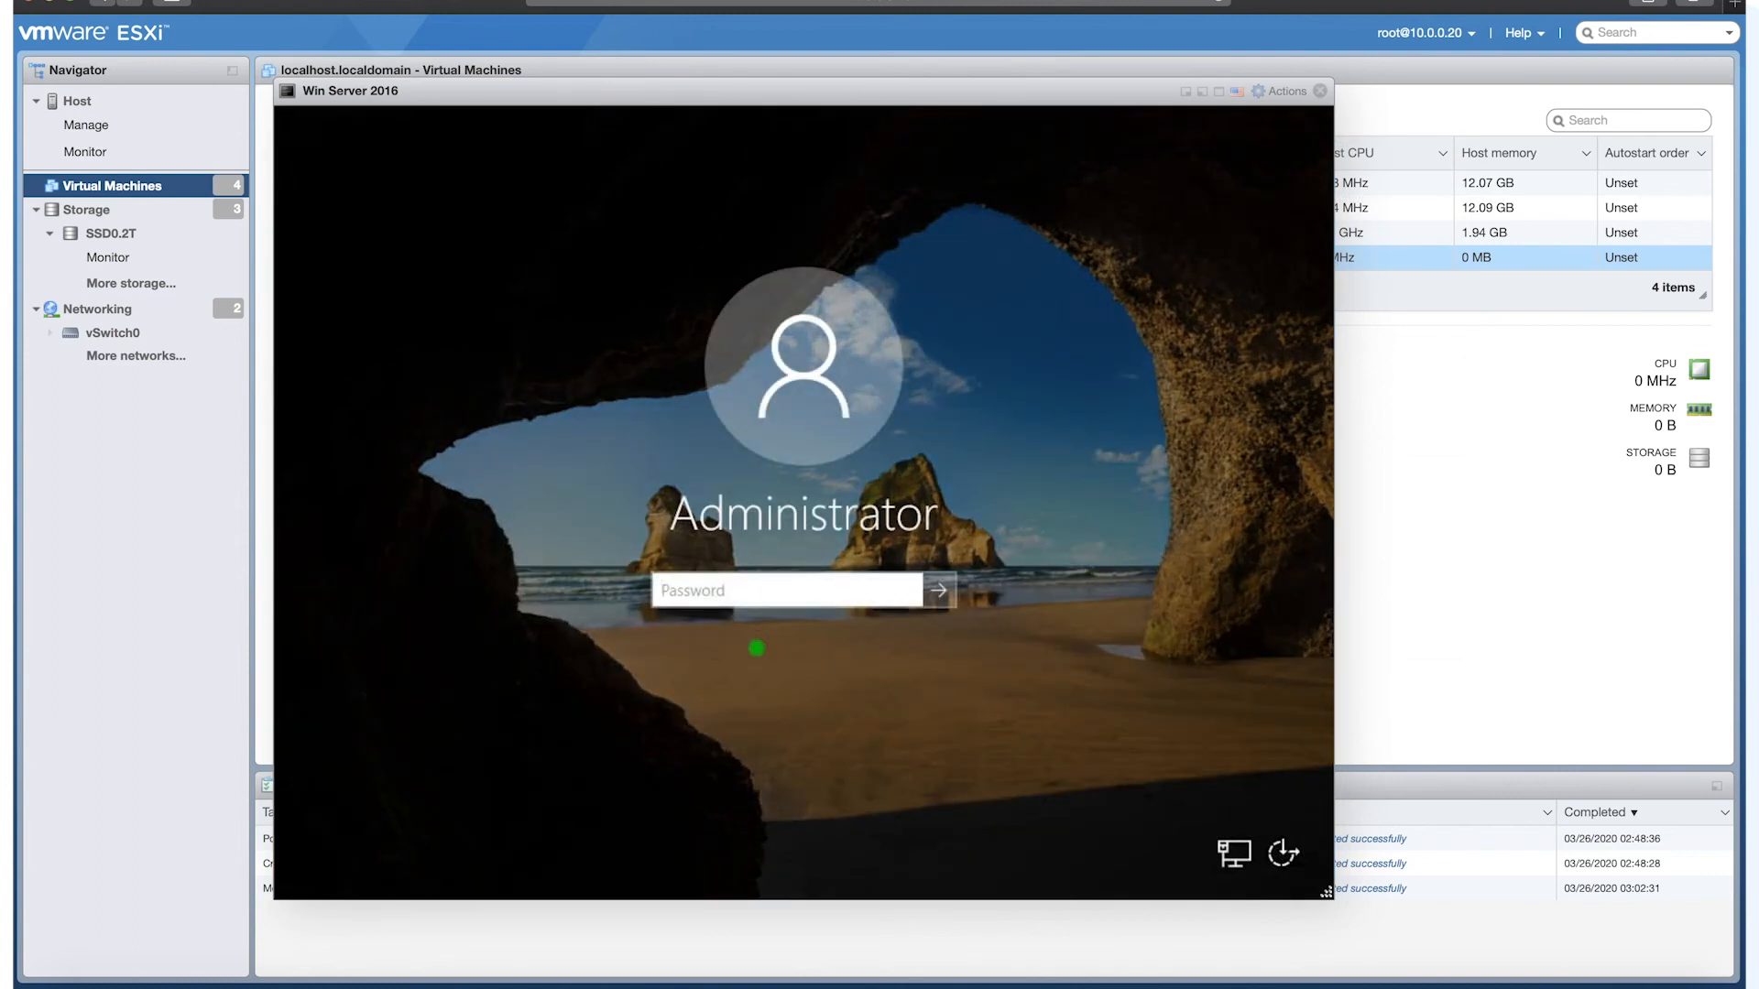
# Enter the Administrator account password on the login screen and sign in to the server.
pyautogui.press('Tab')
pyautogui.press('Tab')
pyautogui.click(1022, 309)
pyautogui.press('Tab')
pyautogui.press('Tab')
pyautogui.press('Tab')
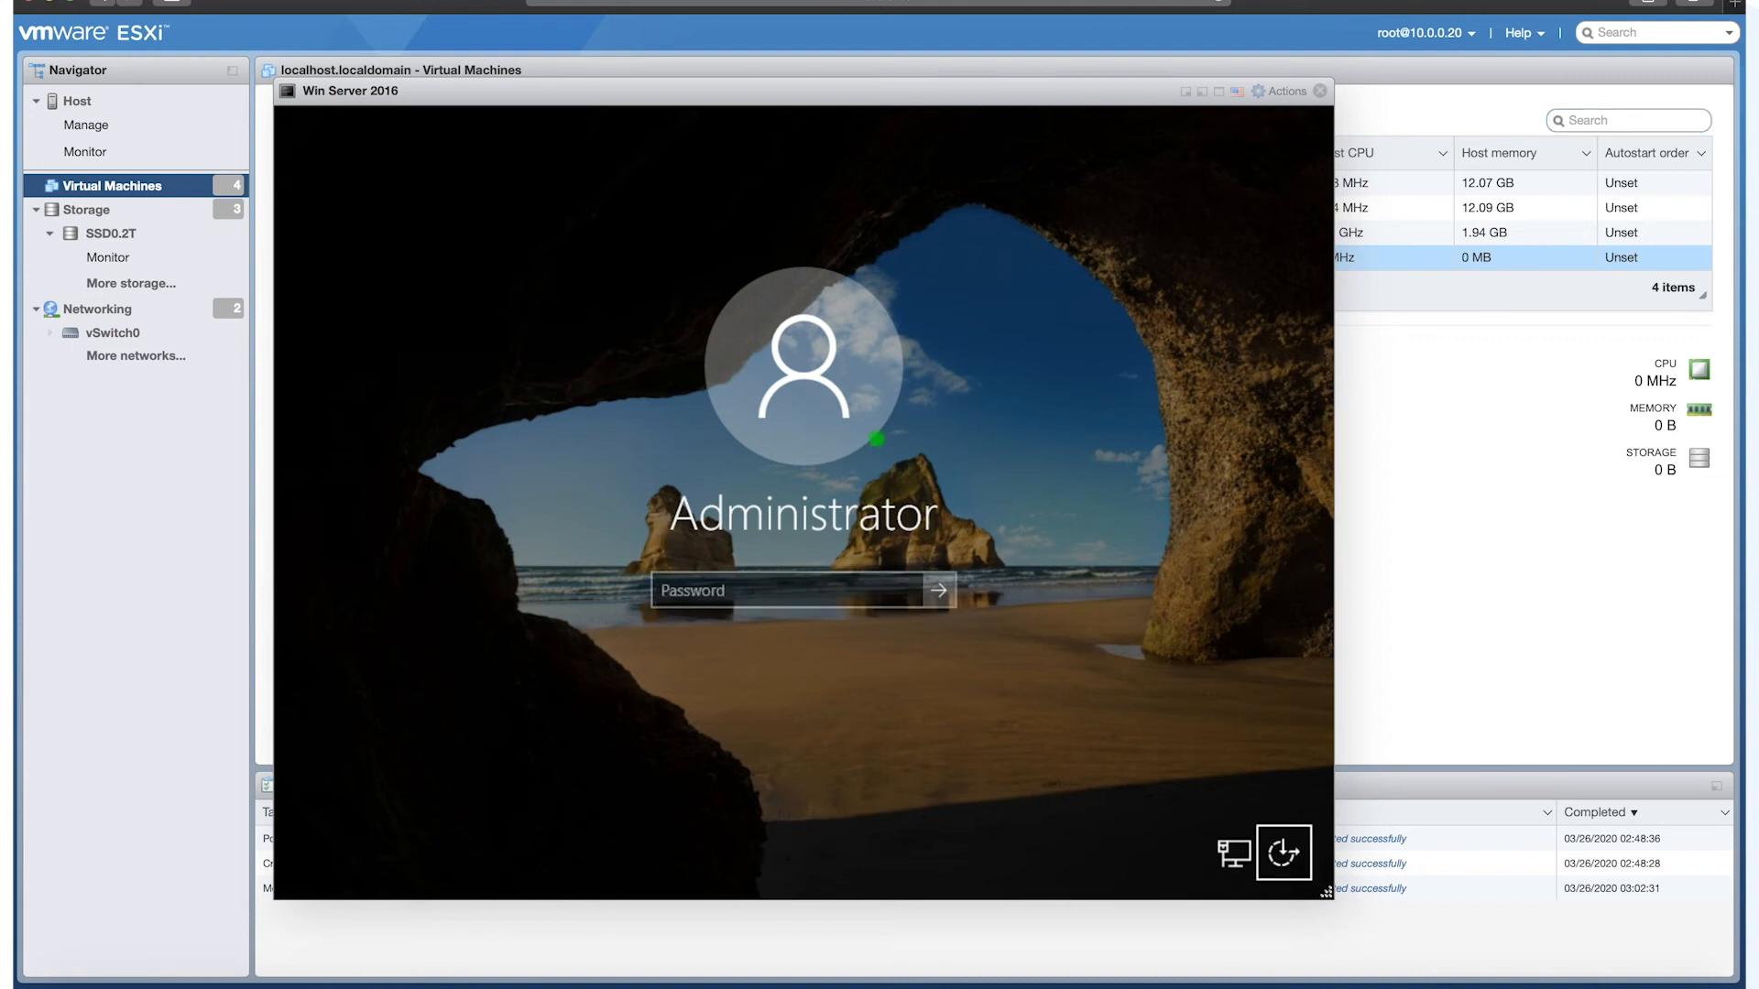
pyautogui.press('Tab')
pyautogui.write('***')
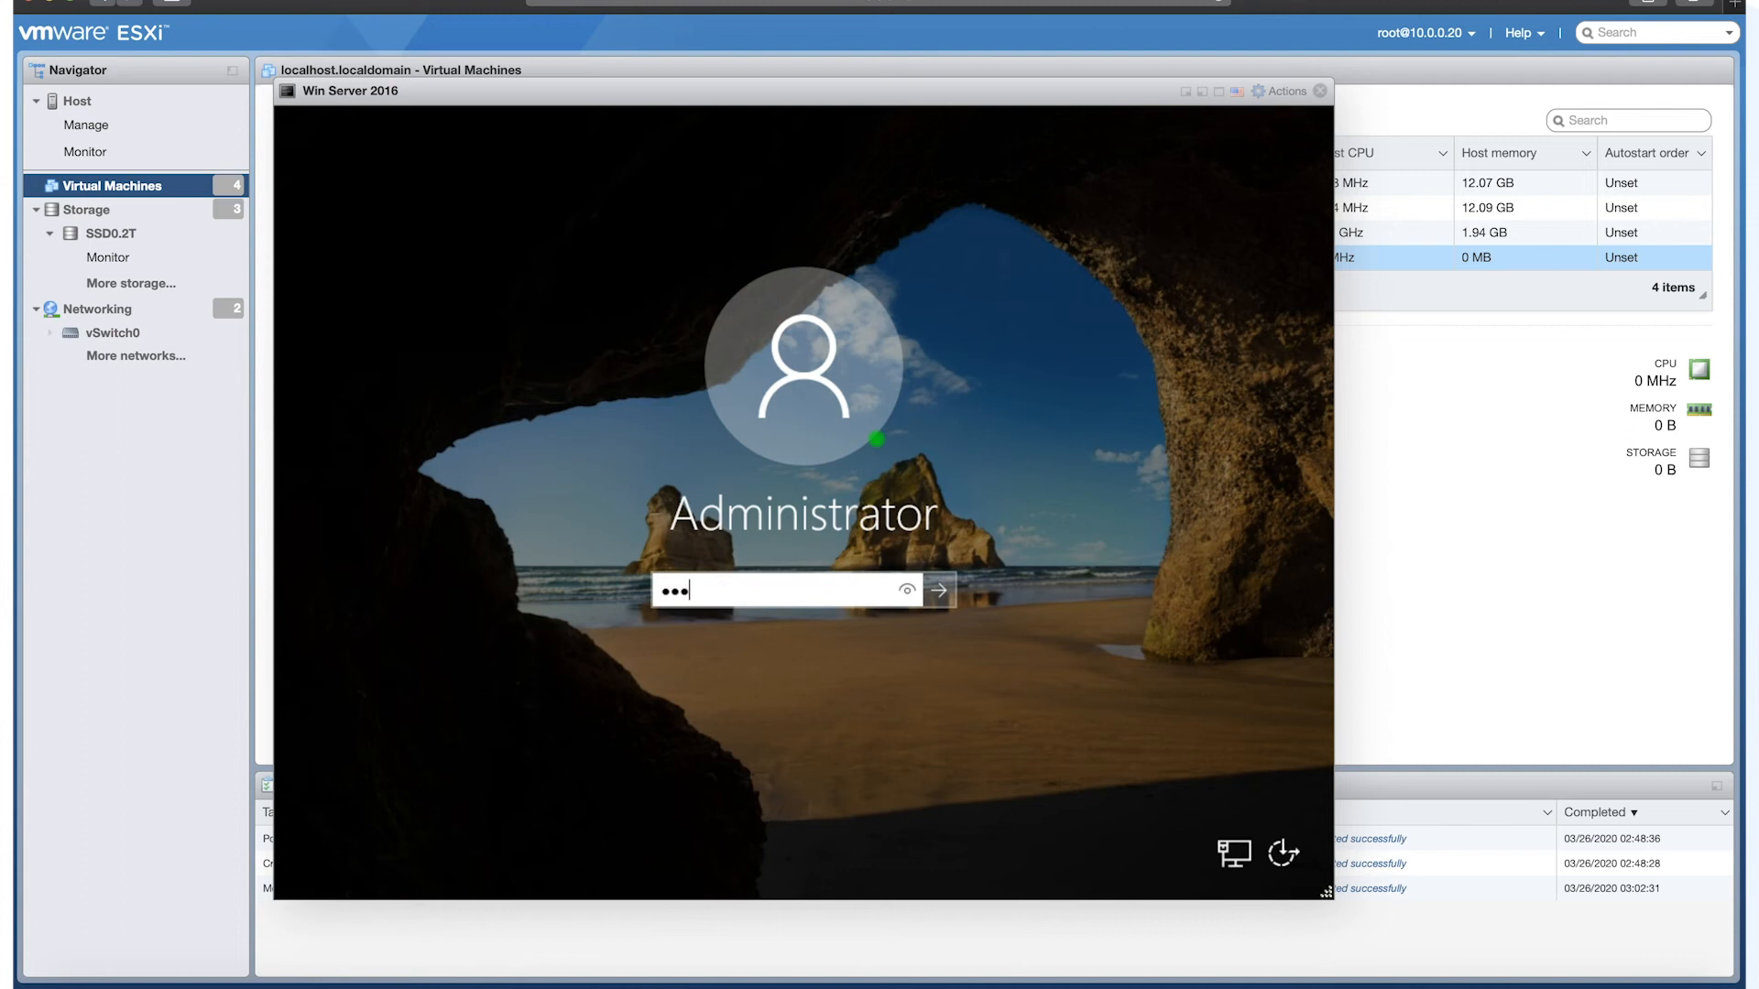
pyautogui.write('*******')
pyautogui.press('Return')
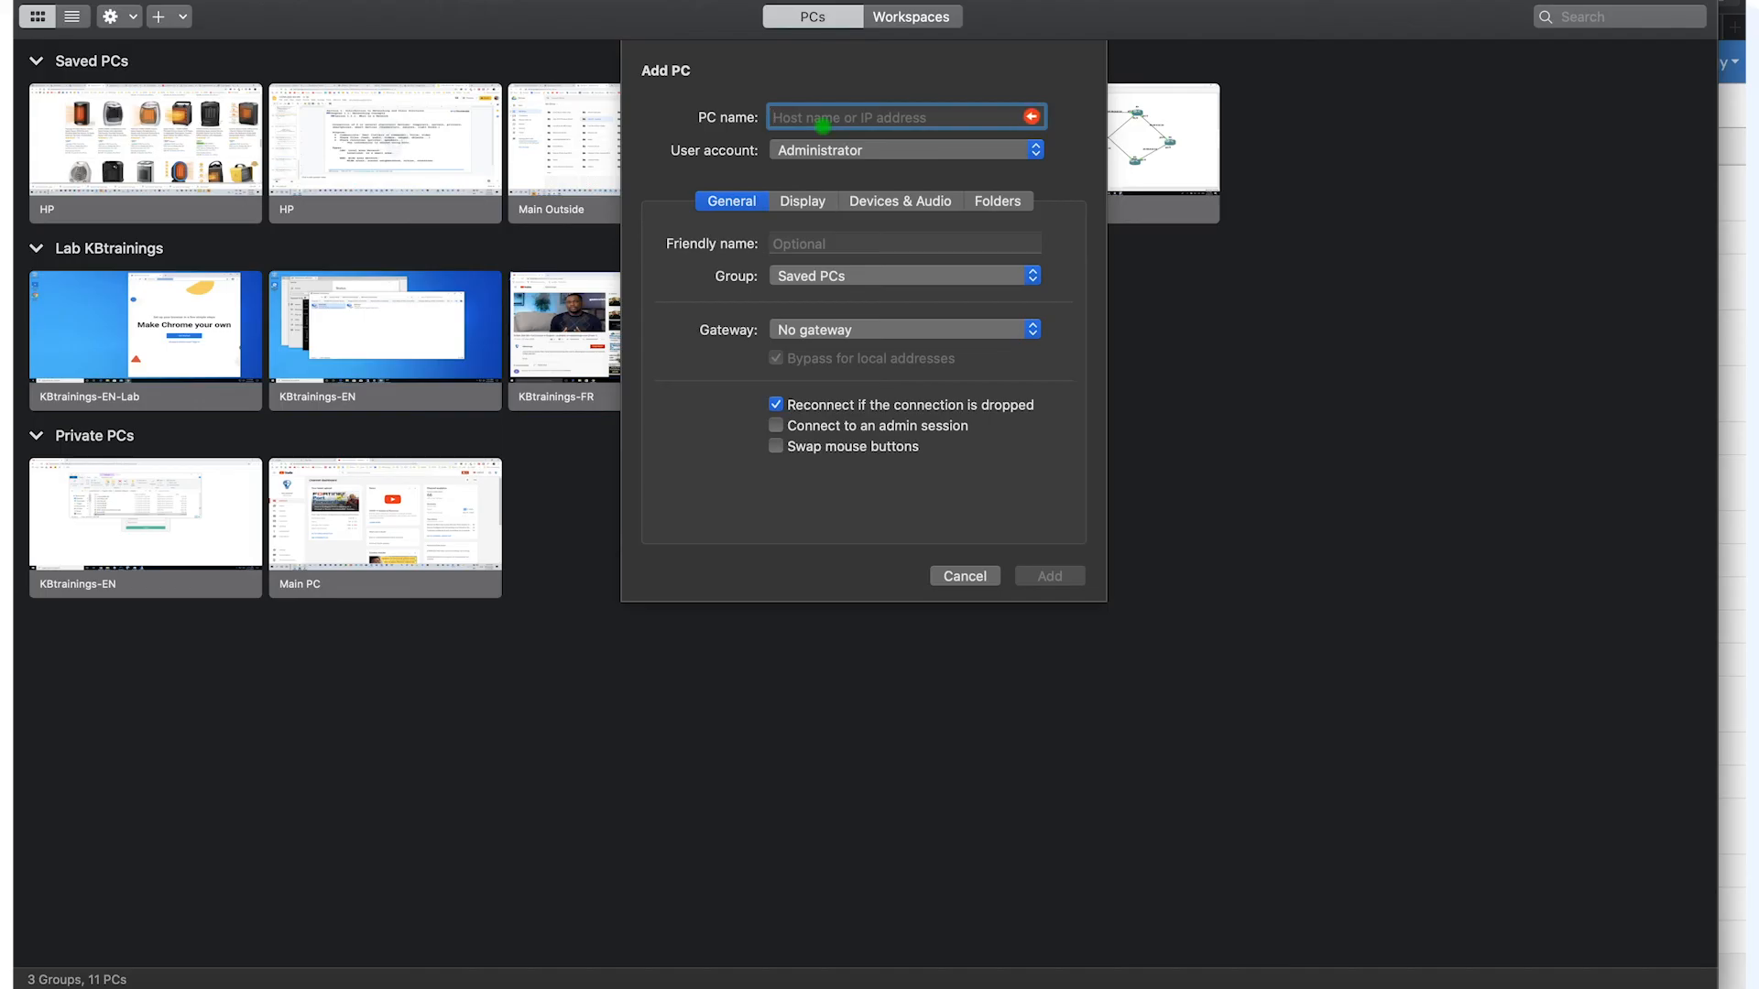
# Fill in the new PC entry with host 10.0.0.31, friendly name "Win Server 2016 Lab" and group Lab KBtrainings.
pyautogui.write('10.0.0.31')
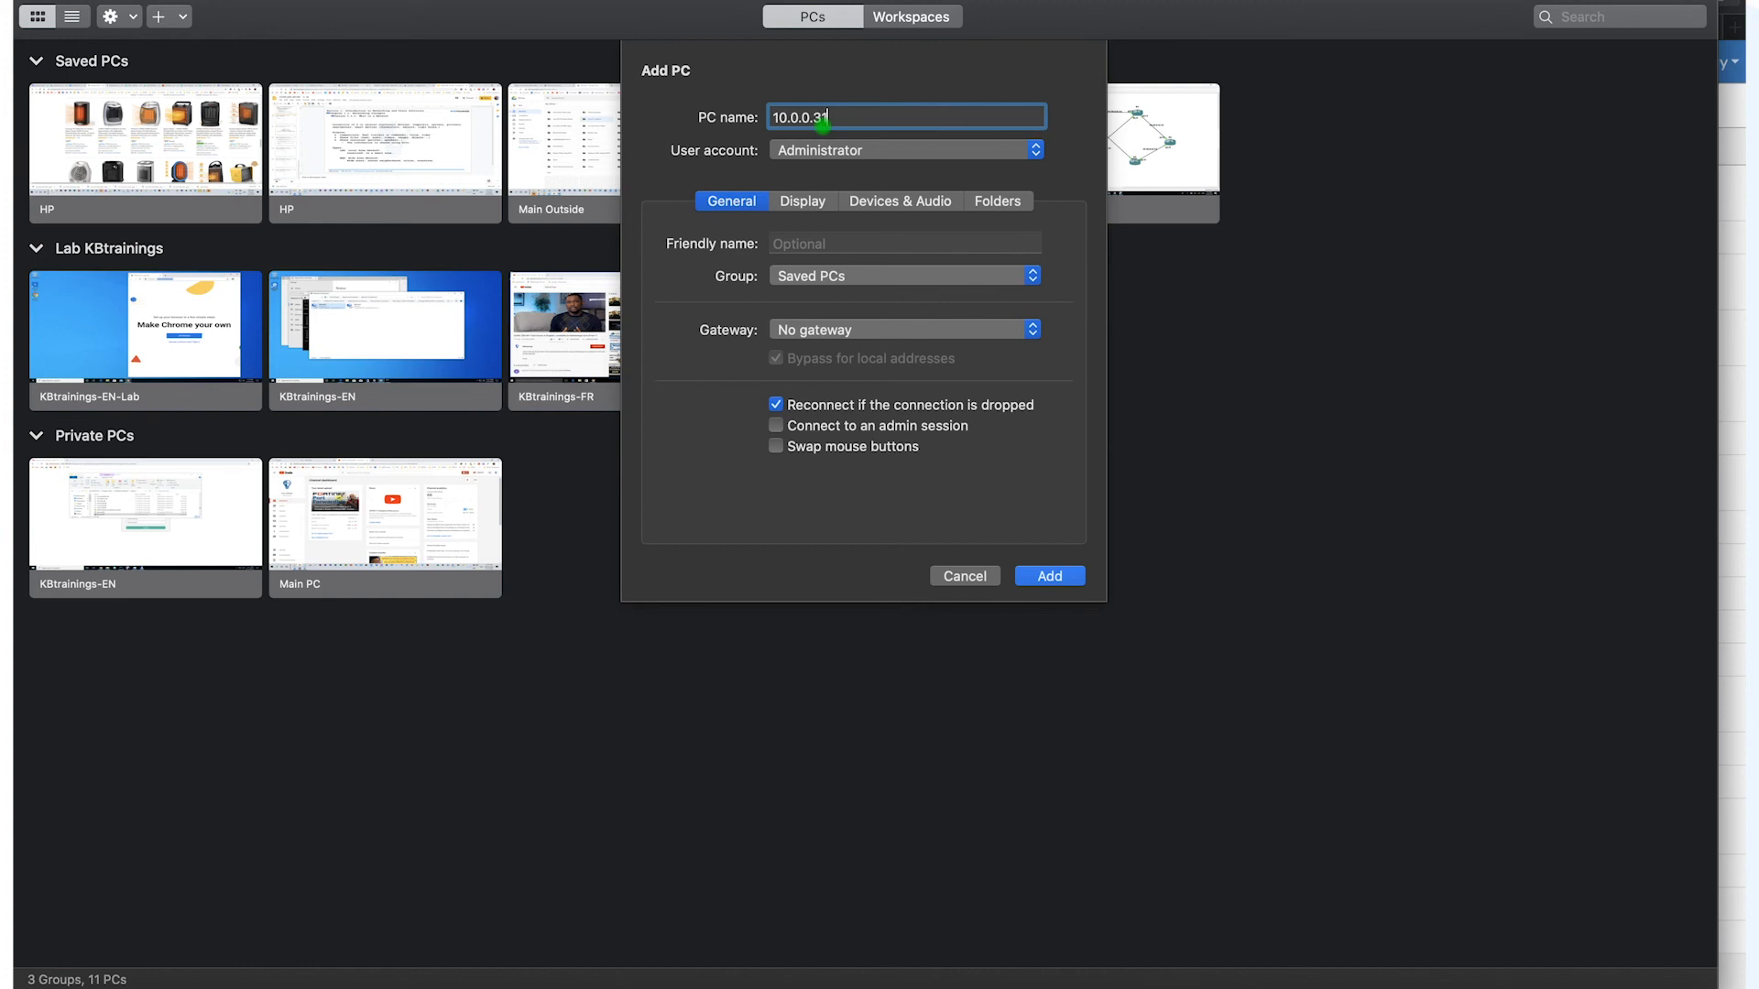
pyautogui.click(812, 244)
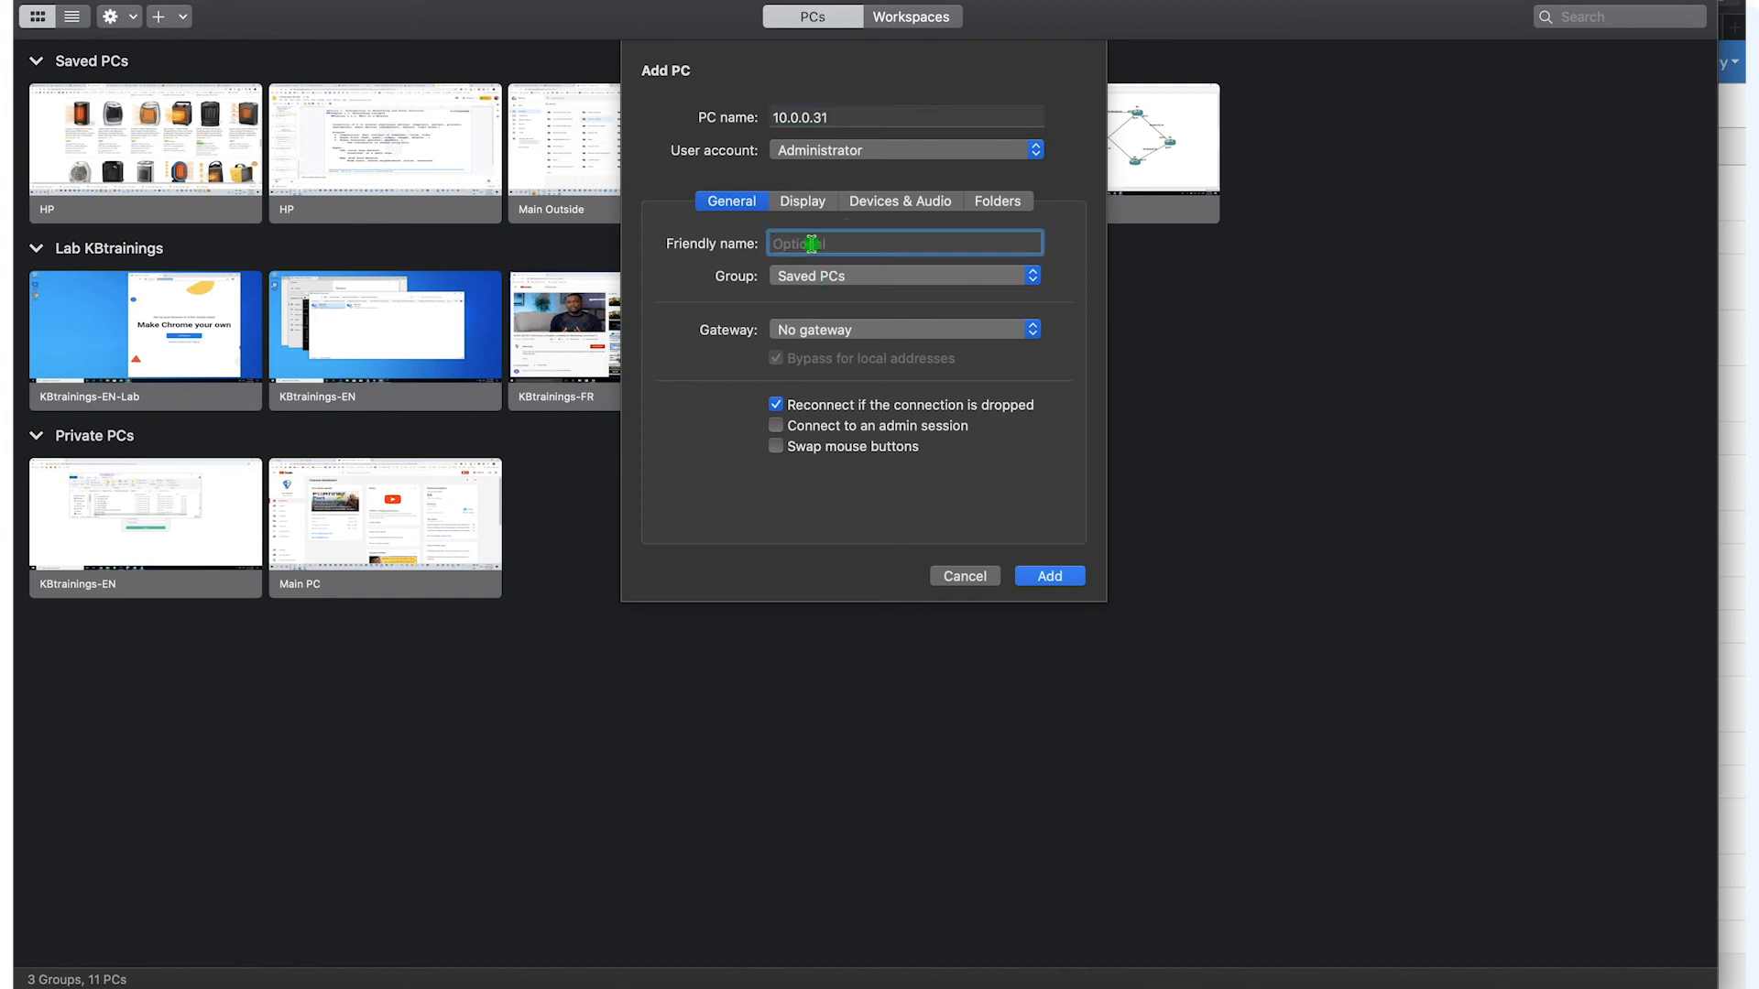
pyautogui.write('Win Server 2016 Lab')
pyautogui.click(829, 278)
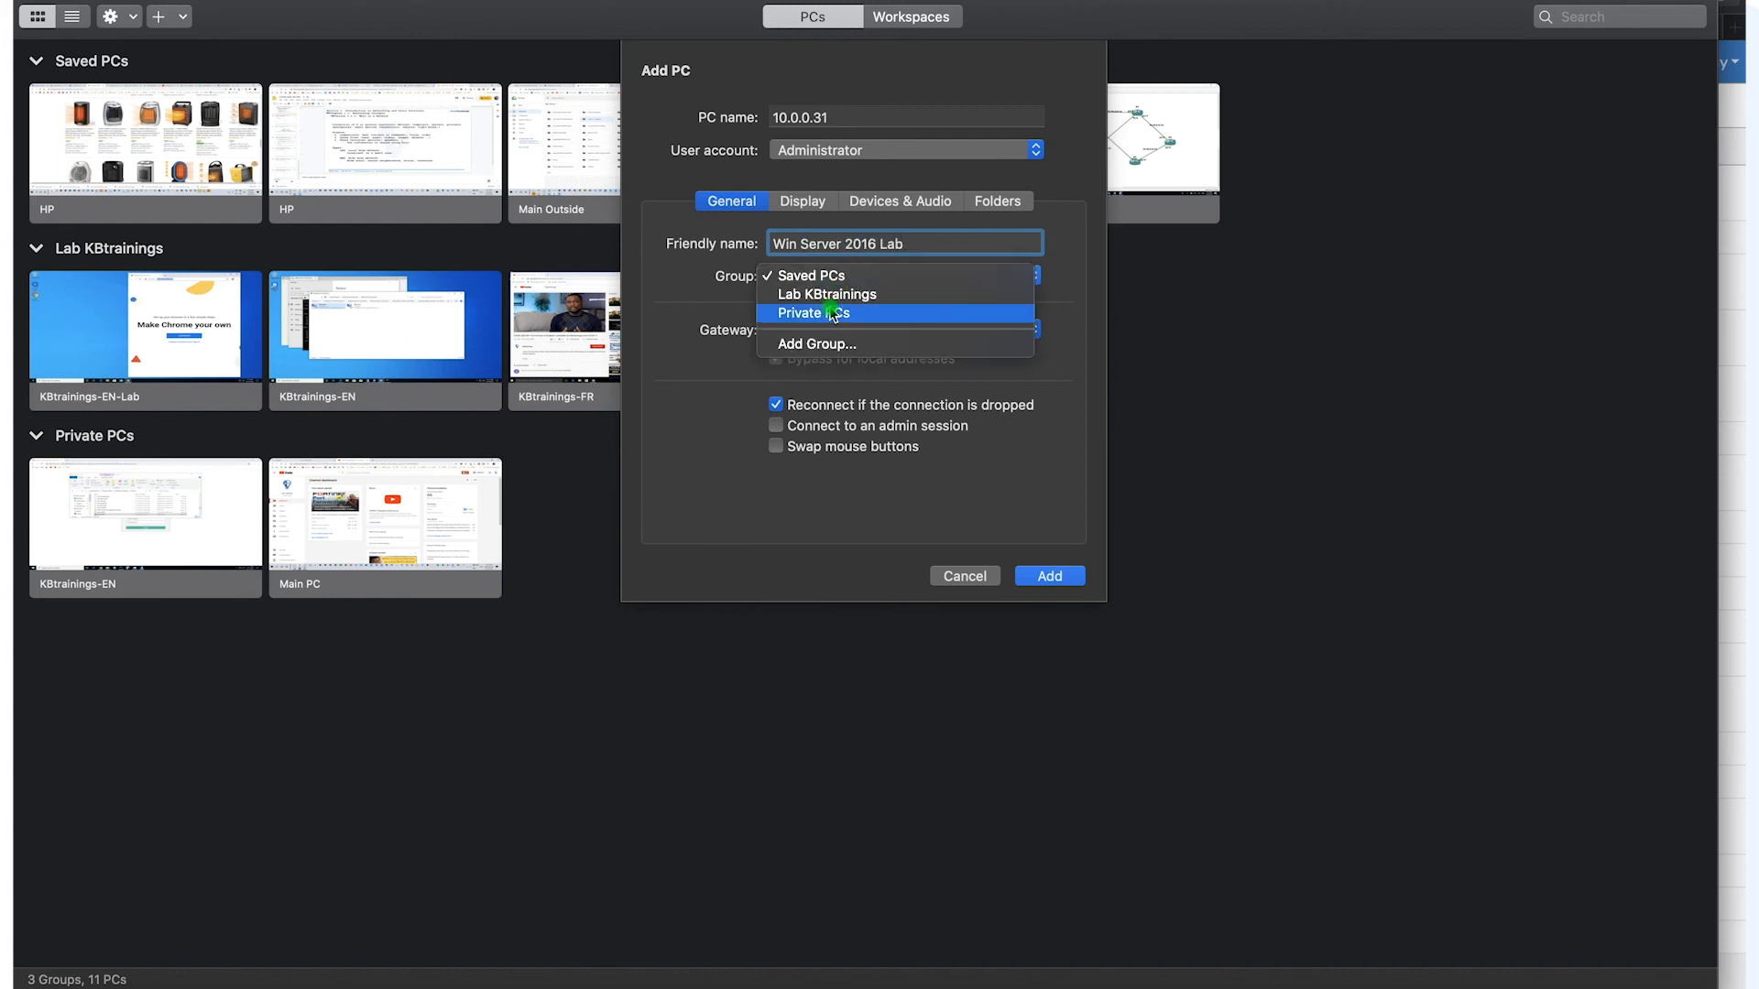
pyautogui.click(832, 312)
pyautogui.click(835, 277)
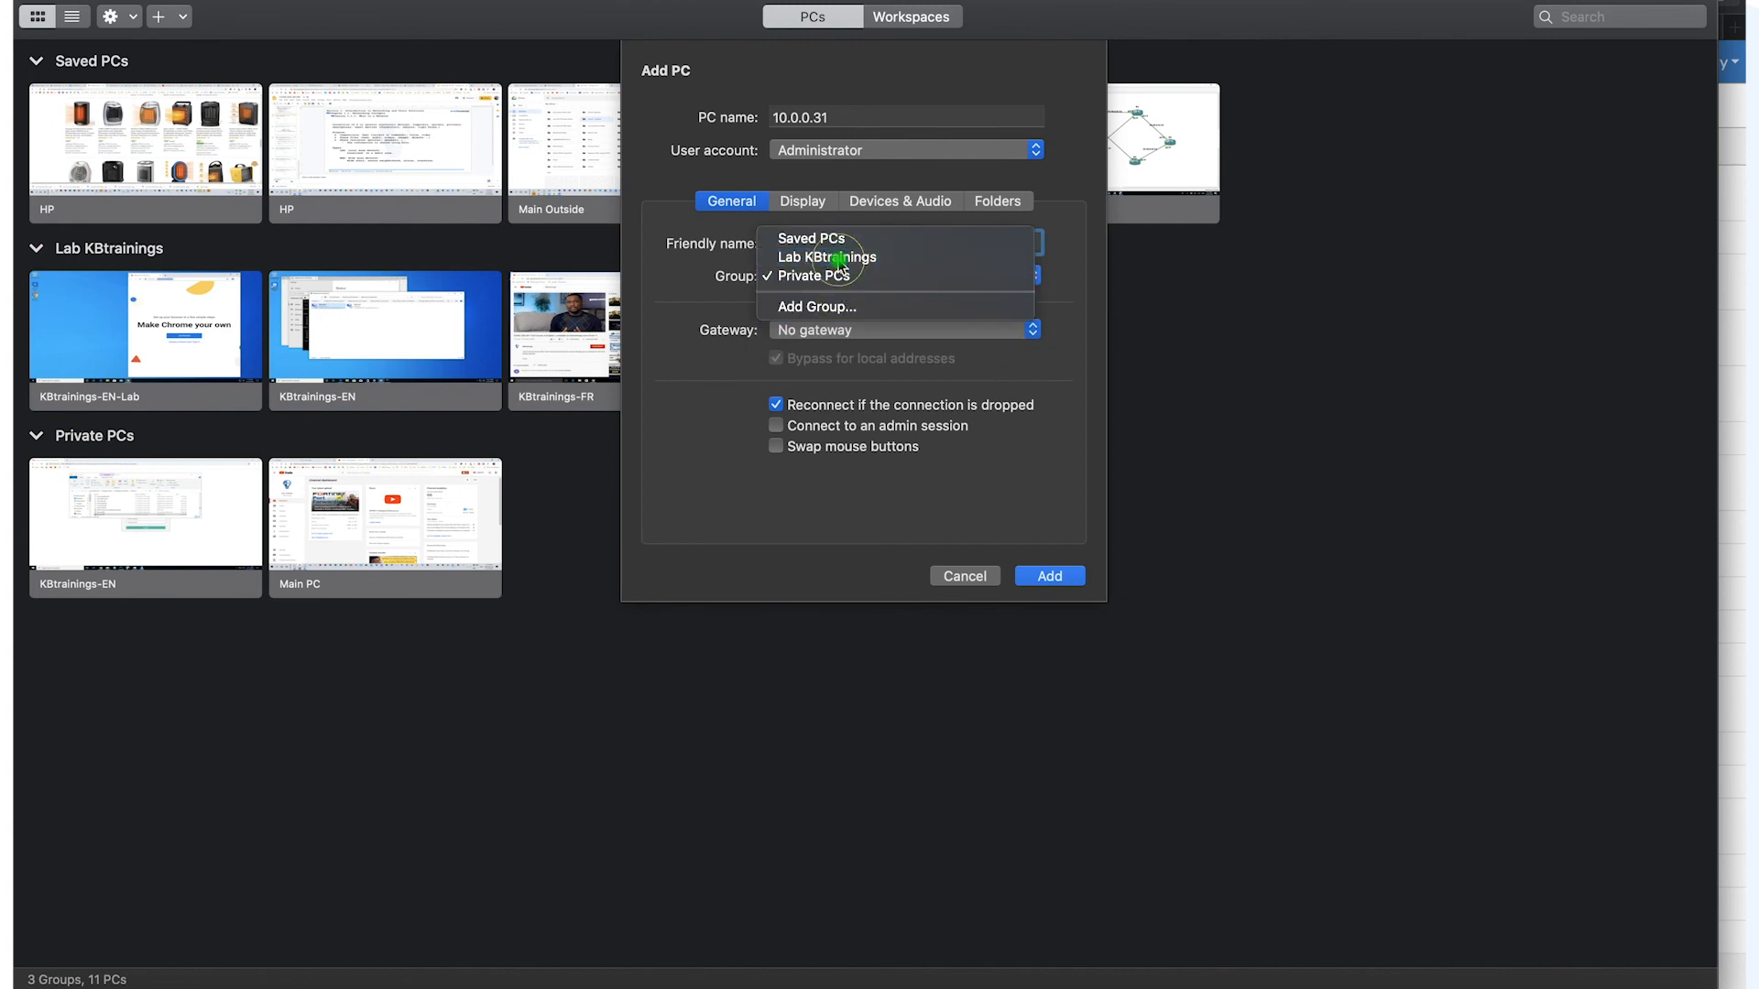
pyautogui.click(838, 259)
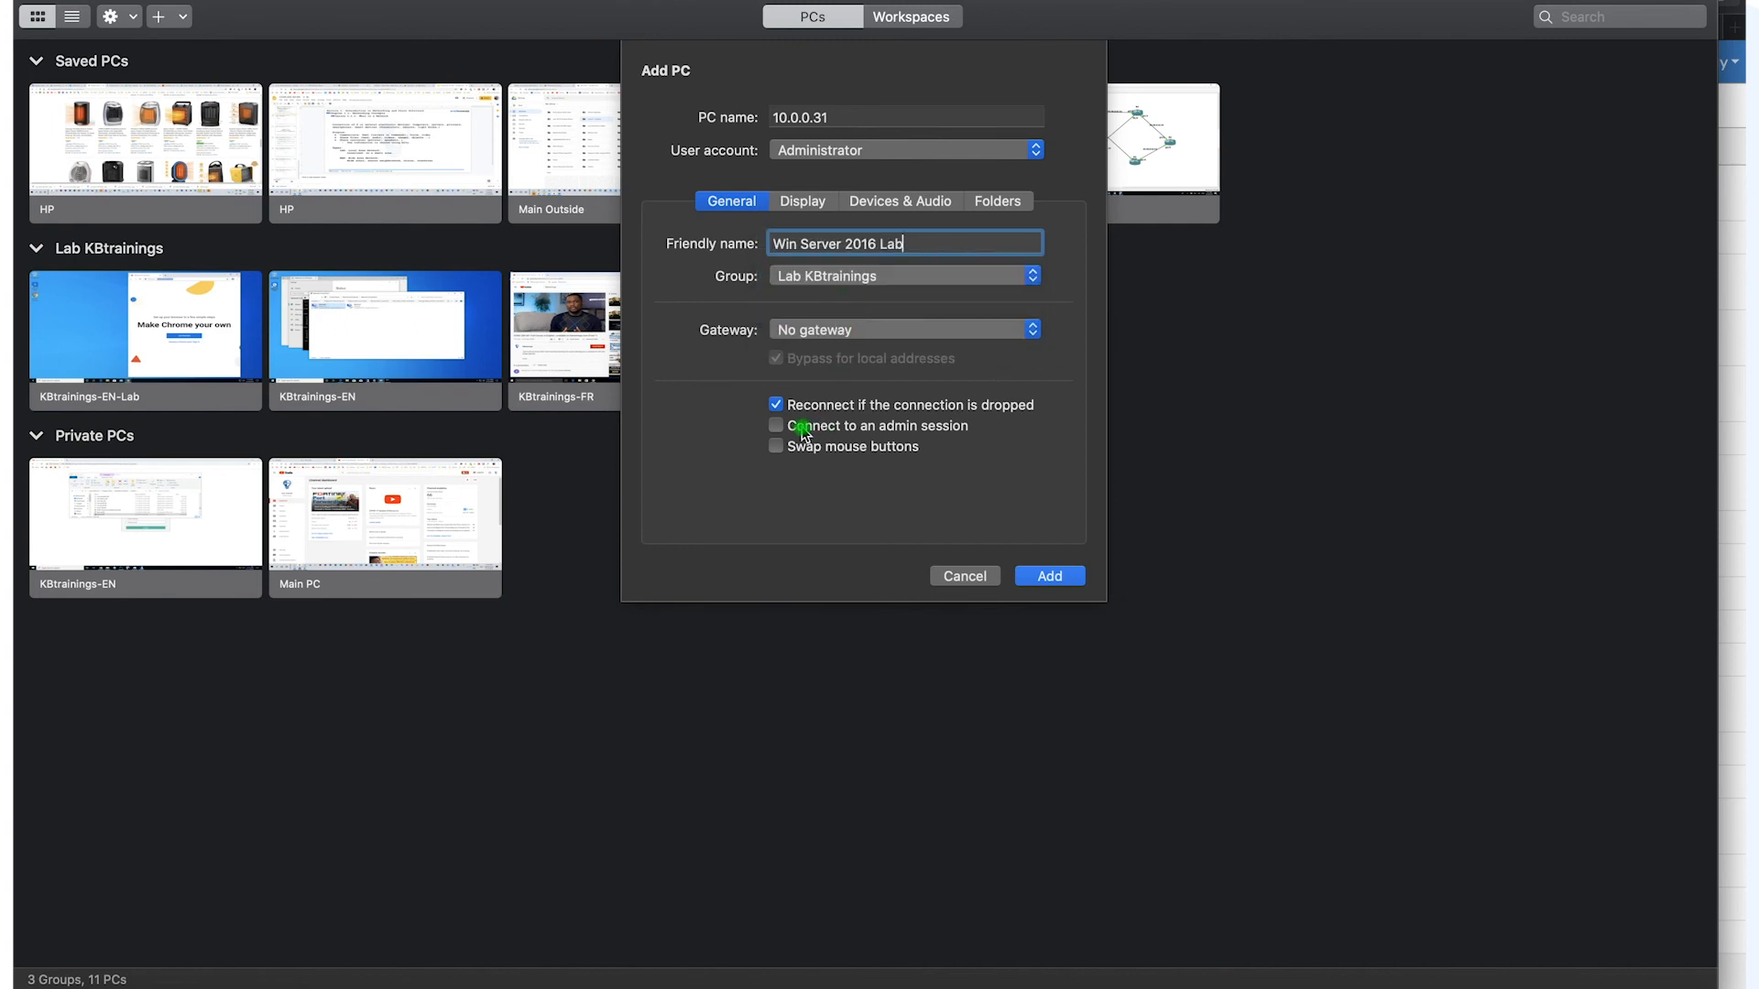
# Enable Retina display optimization and session resolution updates on resize, and add the PC entry.
pyautogui.click(797, 201)
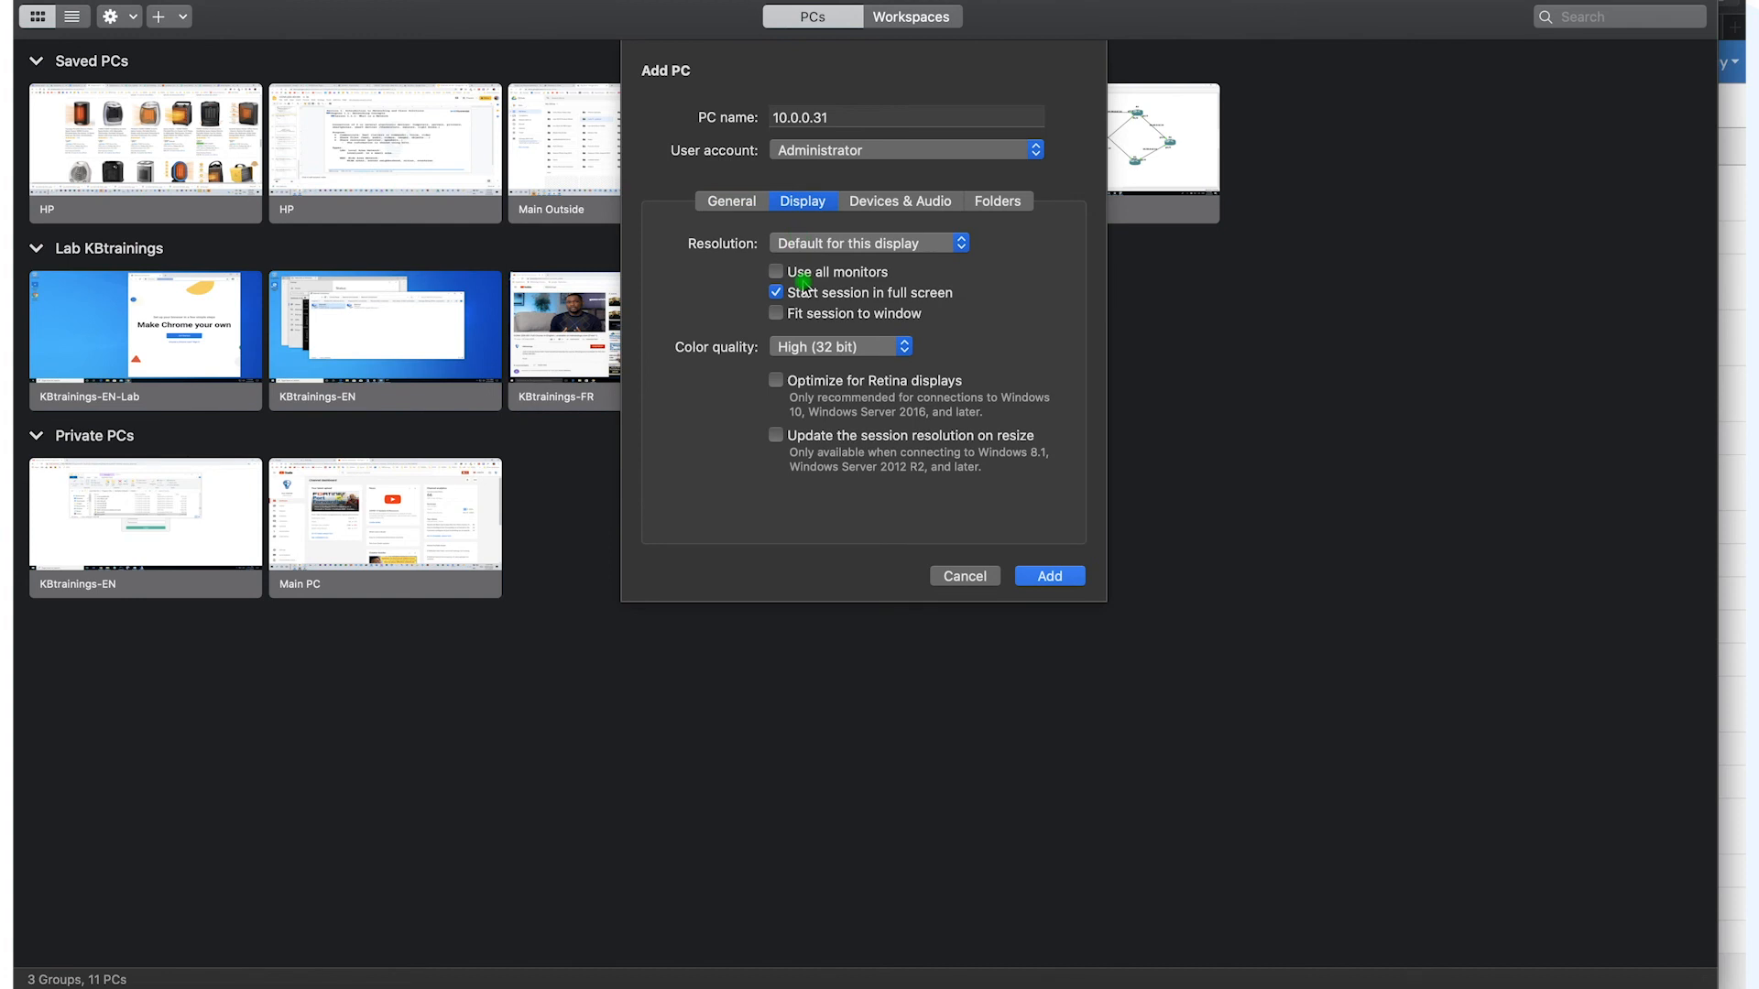
pyautogui.click(776, 380)
pyautogui.click(777, 437)
pyautogui.click(1053, 577)
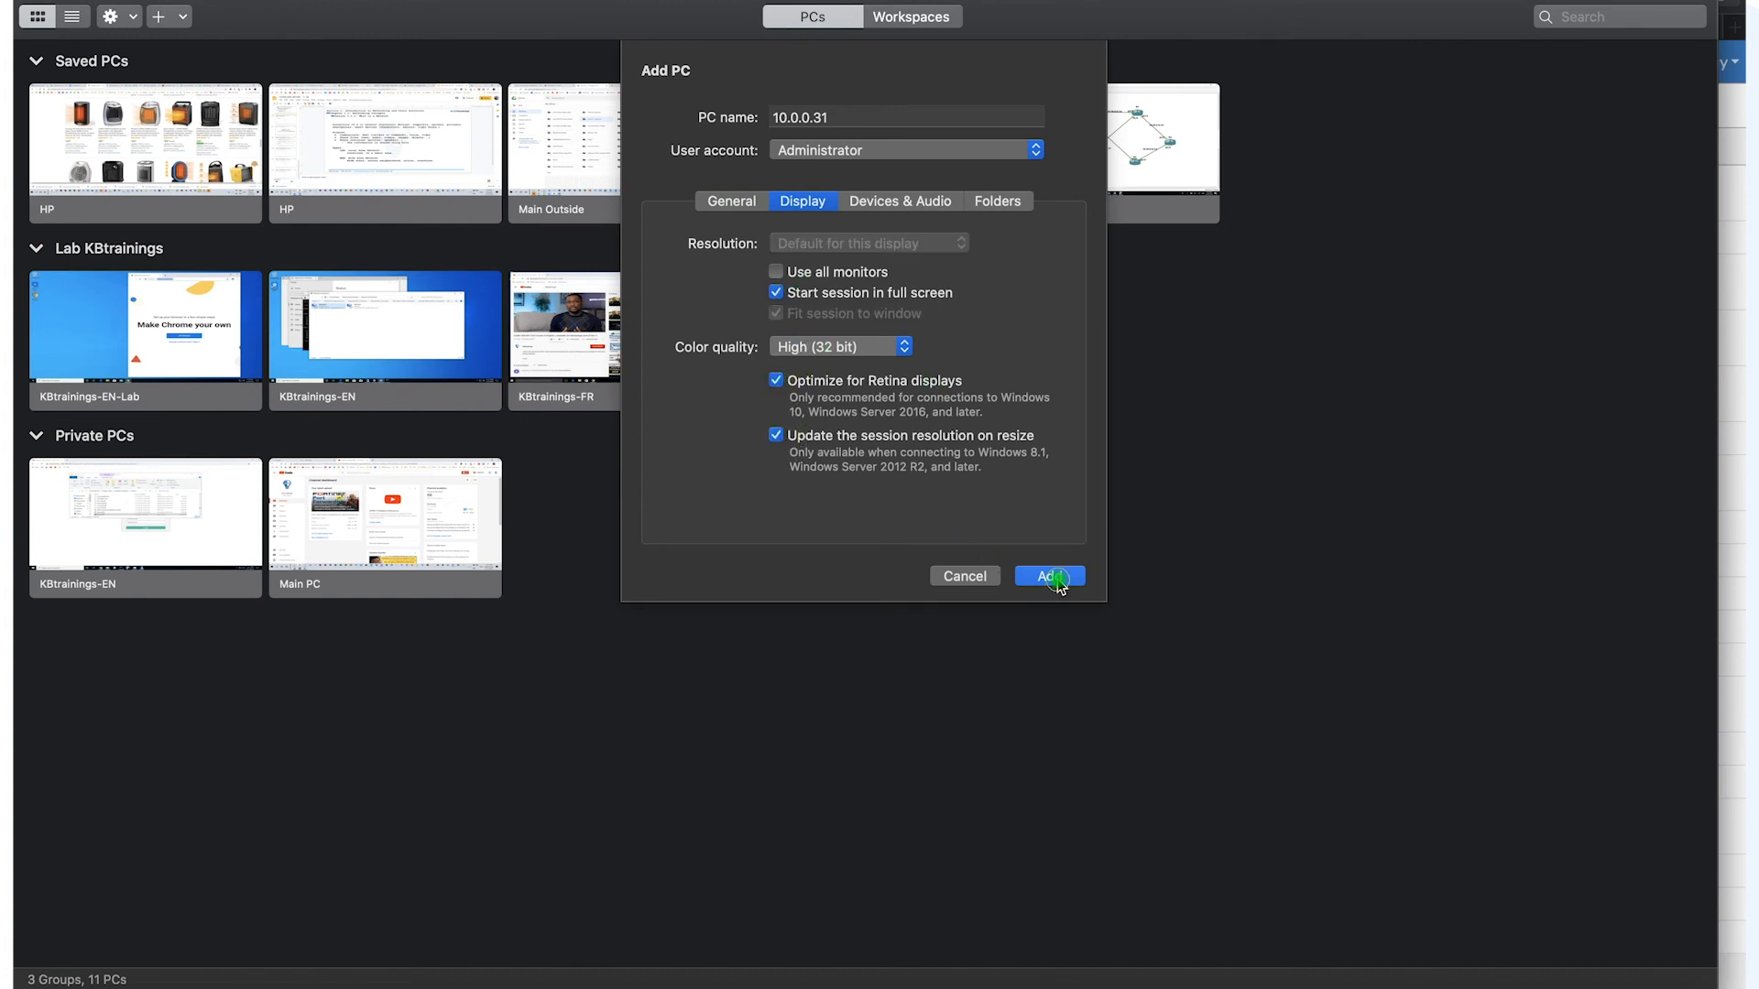
# Open a remote desktop session to the Win Server 2016 Lab PC.
pyautogui.doubleClick(1044, 348)
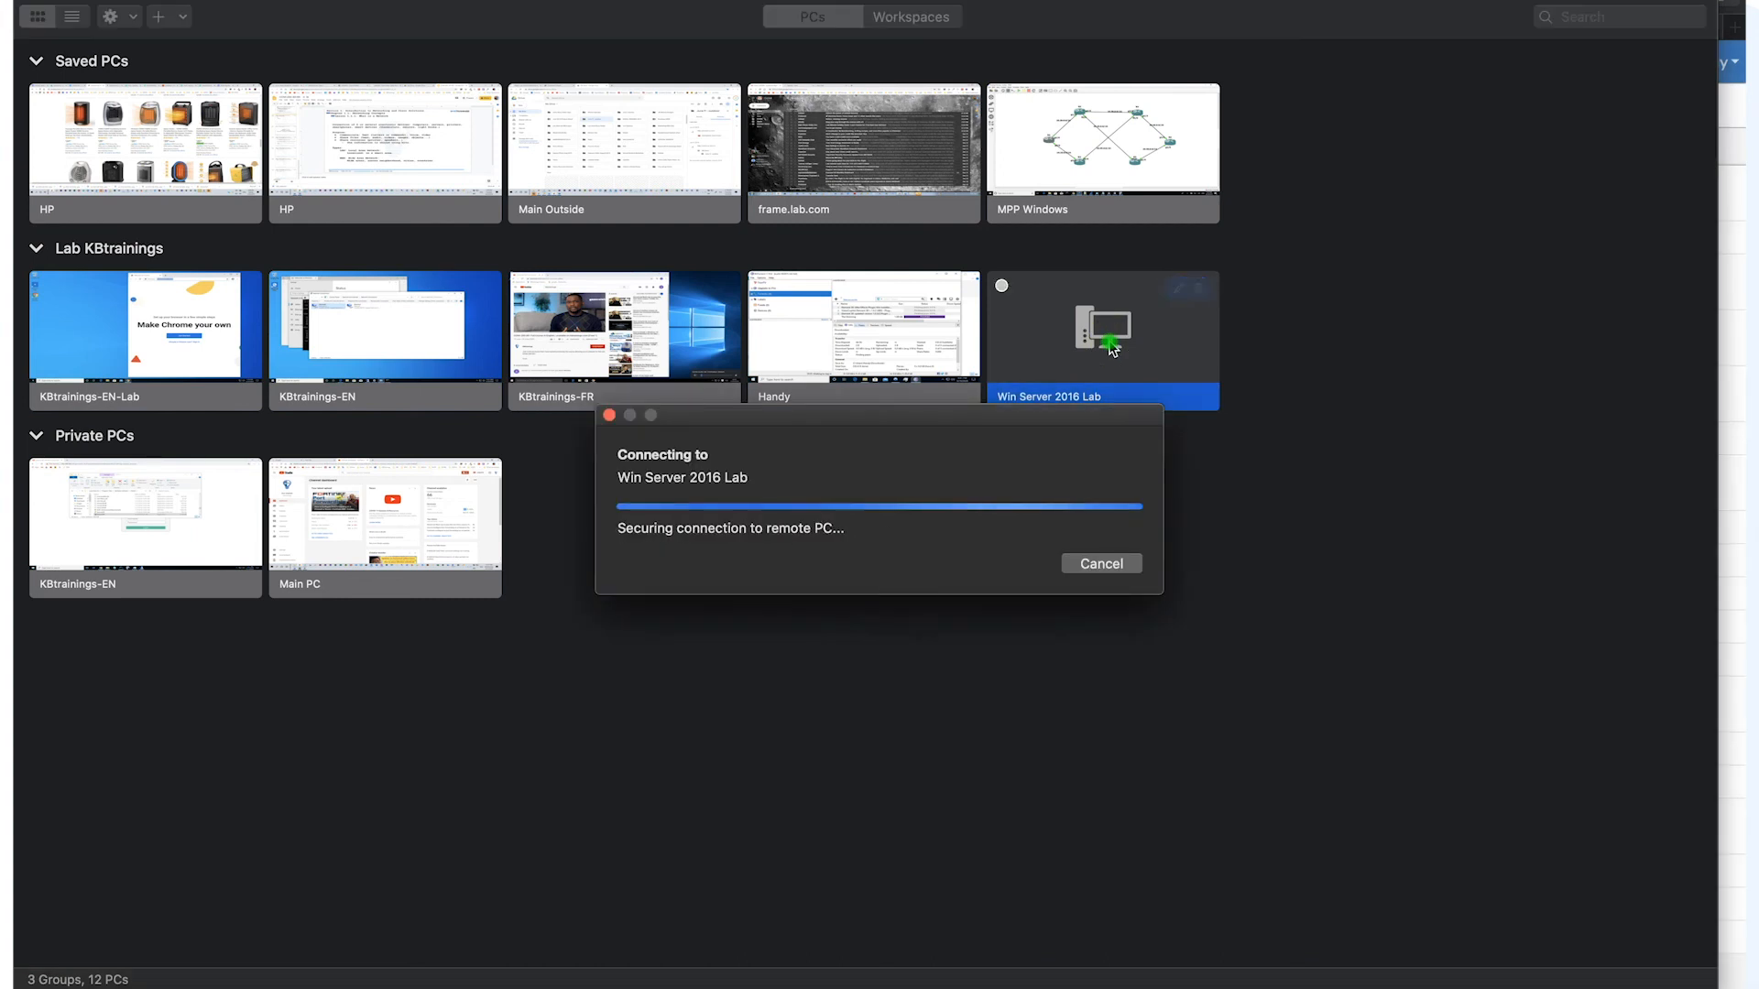
pyautogui.click(1090, 577)
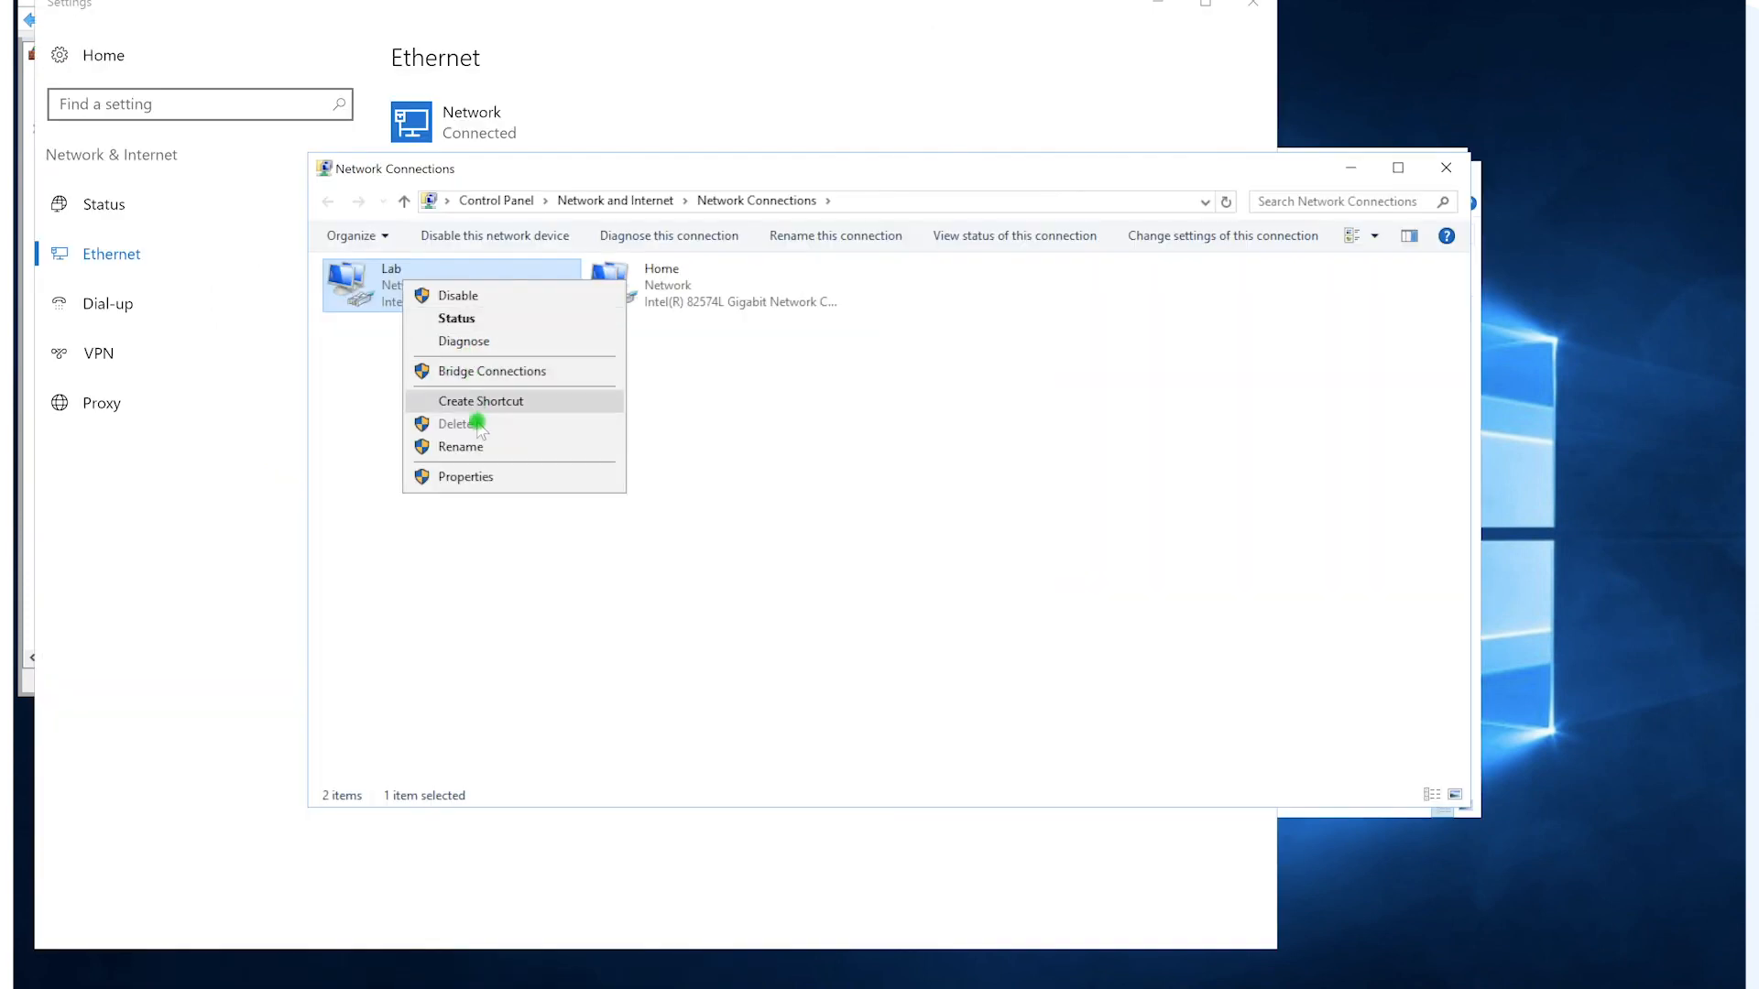
# Open the Lab network adapter's IPv4 properties and assign the static IP address 10.0.0.2.
pyautogui.click(466, 476)
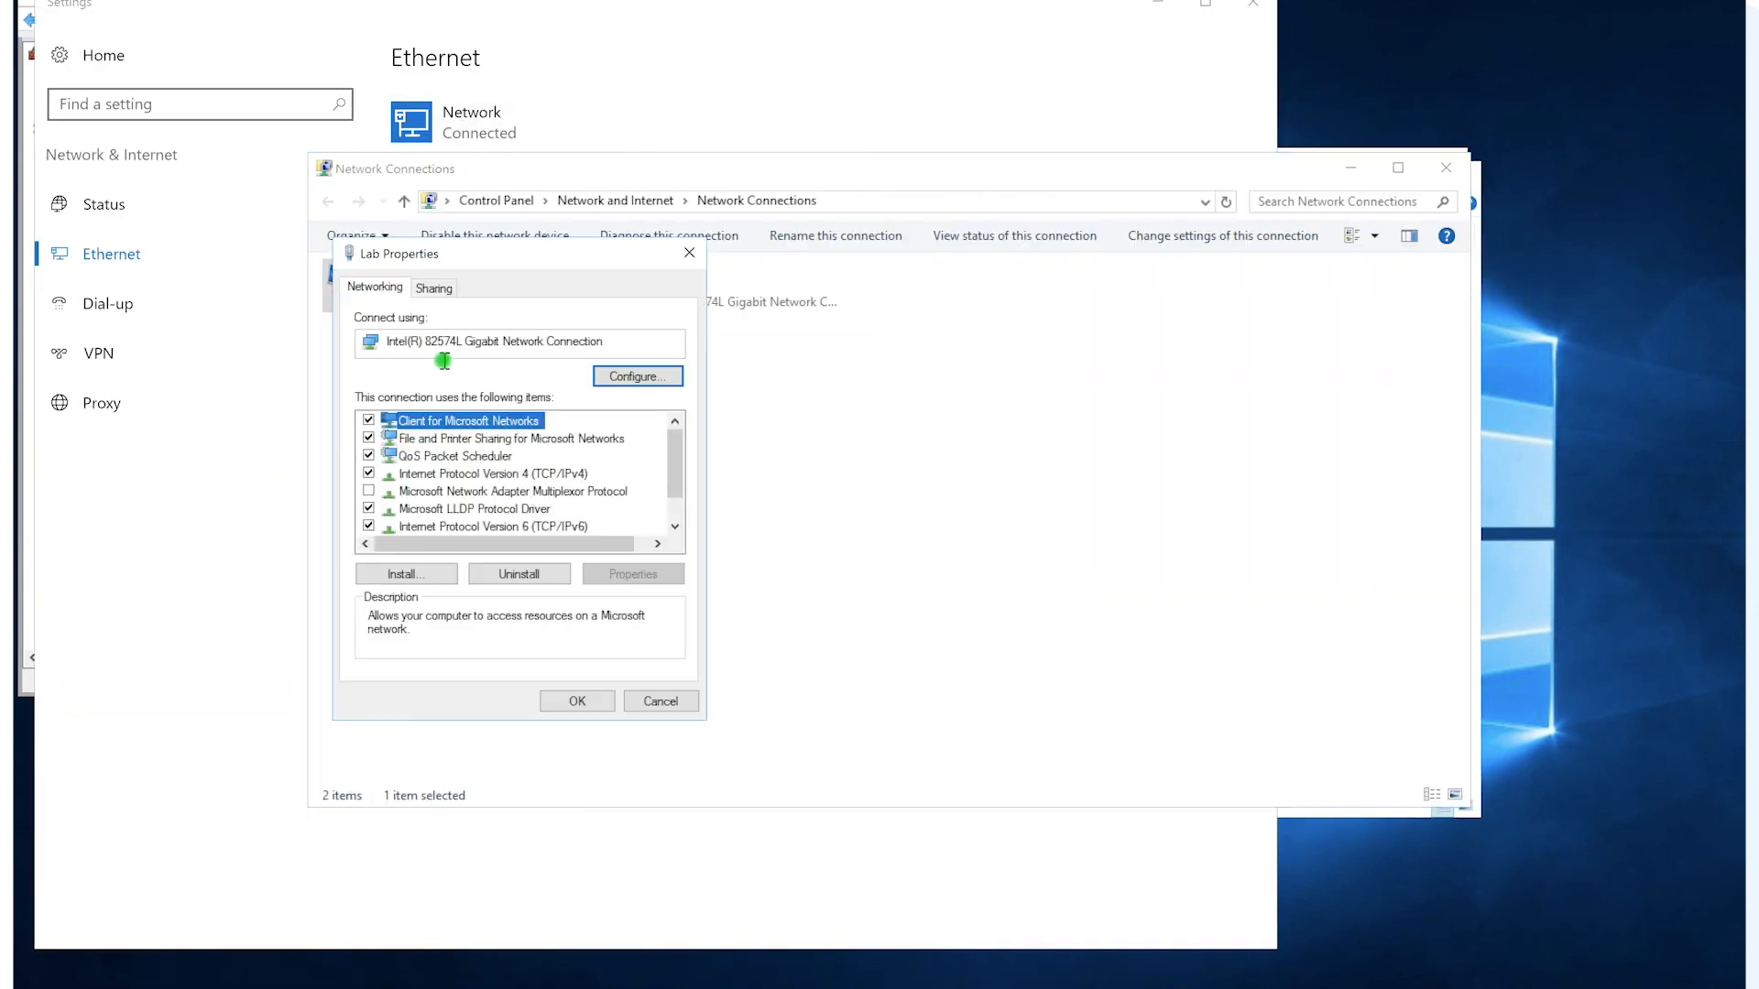
pyautogui.doubleClick(483, 474)
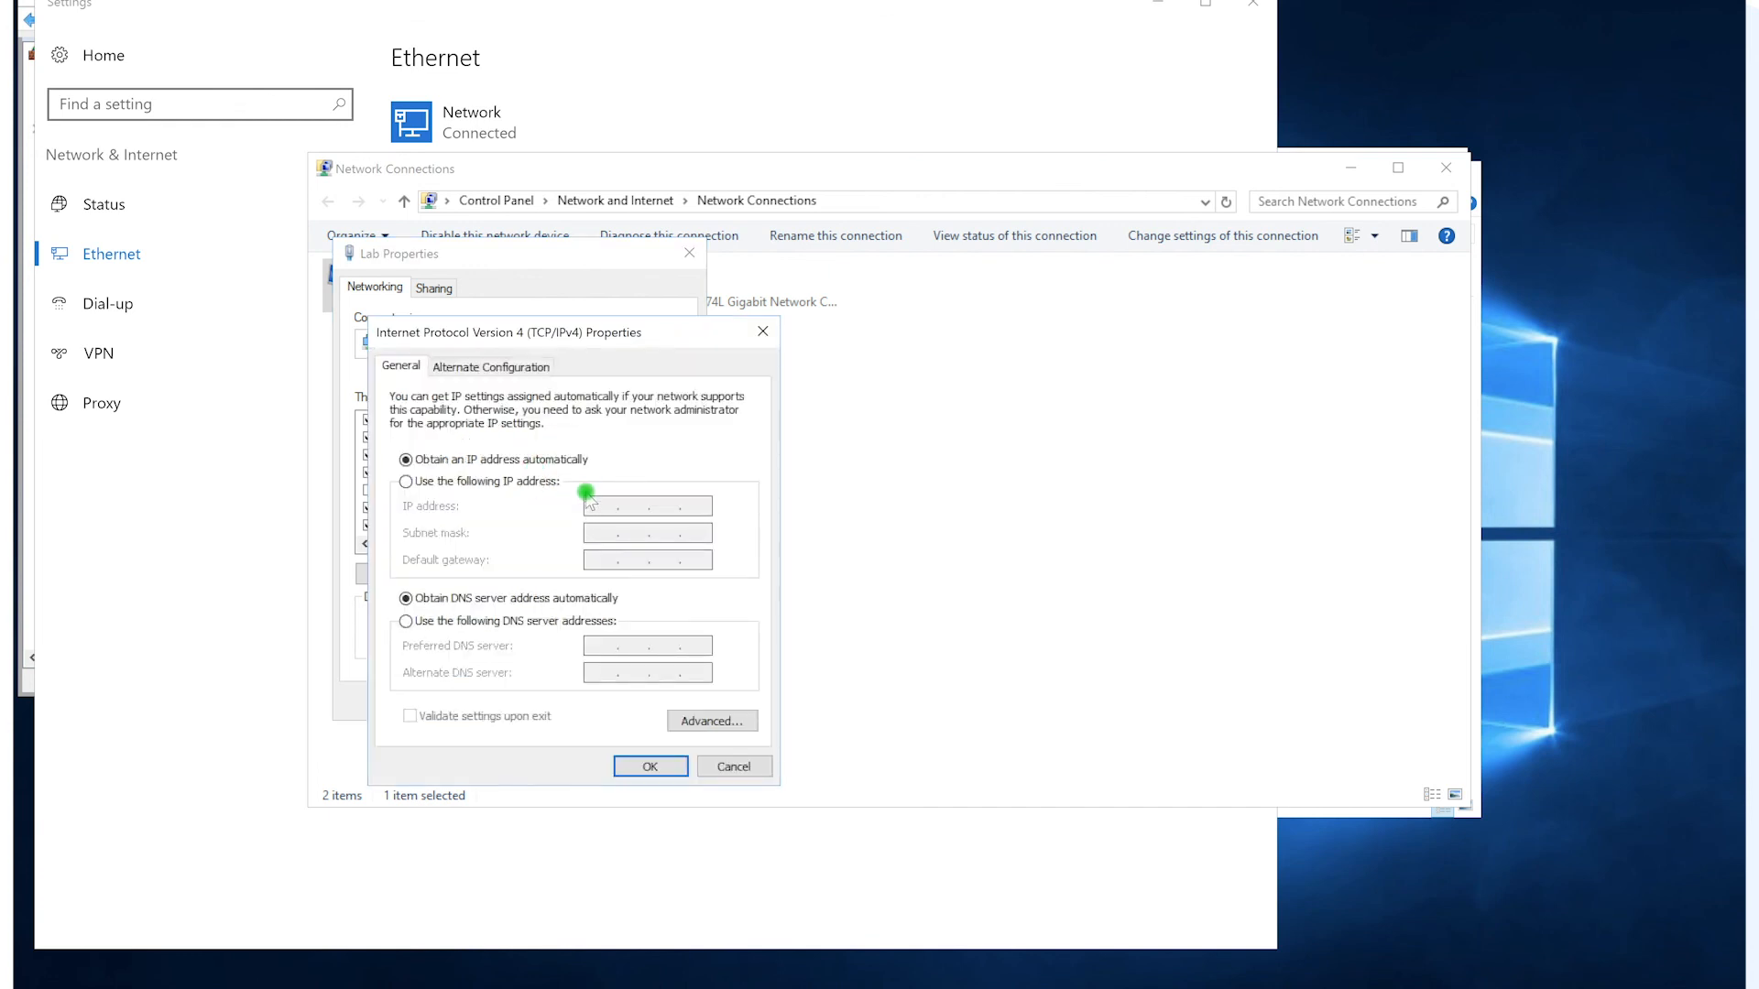
pyautogui.click(490, 483)
pyautogui.click(593, 505)
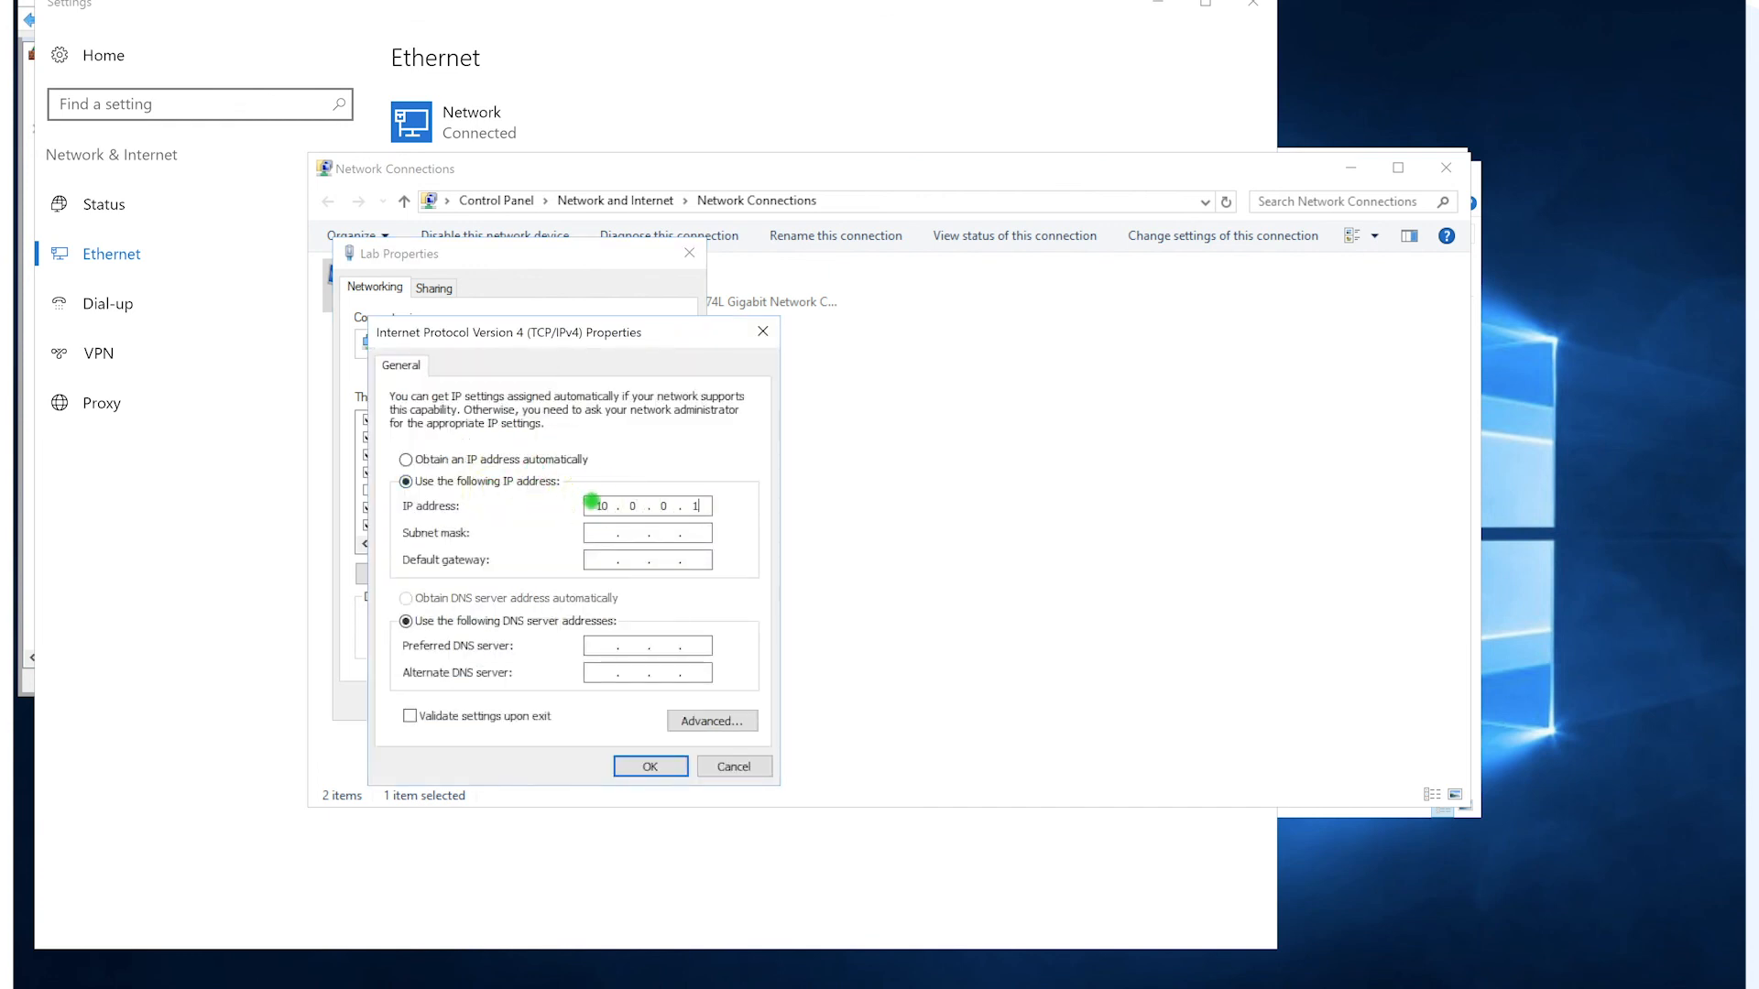
pyautogui.write('10.0.0.2')
pyautogui.press('Tab')
# Set the Lab adapter's subnet mask to 255.255.255.0 and apply the IPv4 settings and adapter properties.
pyautogui.write('25')
pyautogui.write('5 . 255 . 244')
pyautogui.press('Tab')
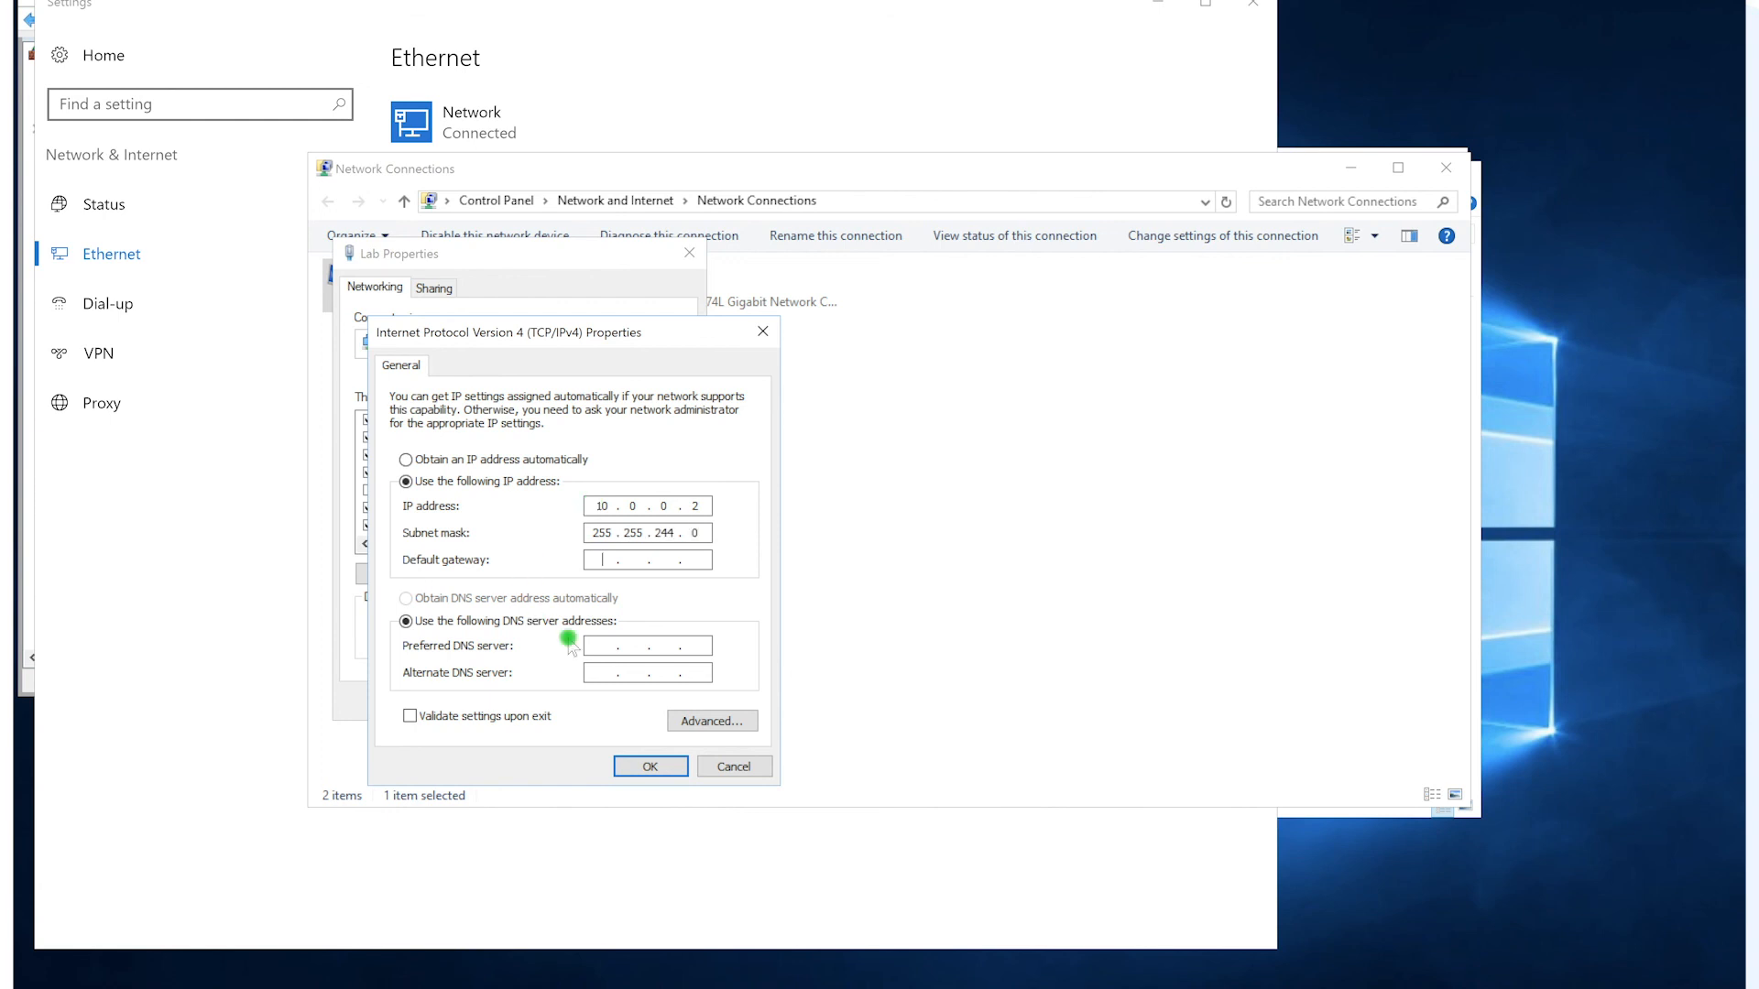
pyautogui.click(661, 532)
pyautogui.write('55')
pyautogui.click(593, 561)
pyautogui.press('Tab')
pyautogui.press('Tab')
pyautogui.click(652, 767)
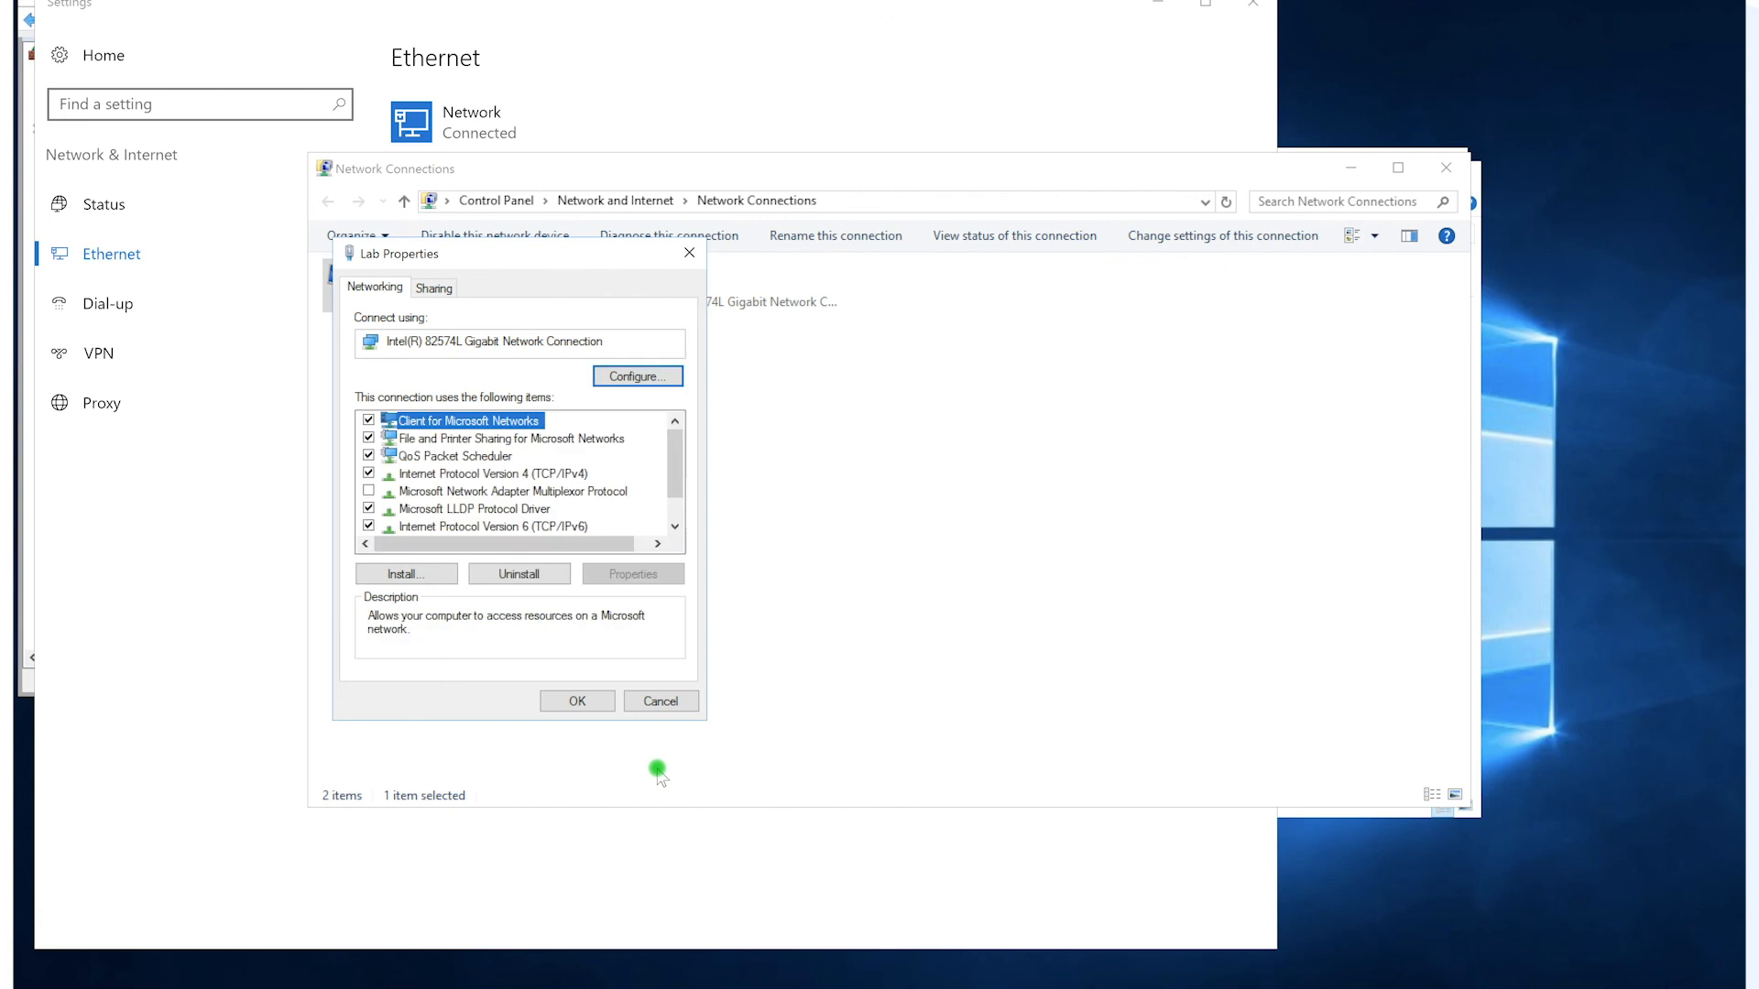
pyautogui.click(577, 702)
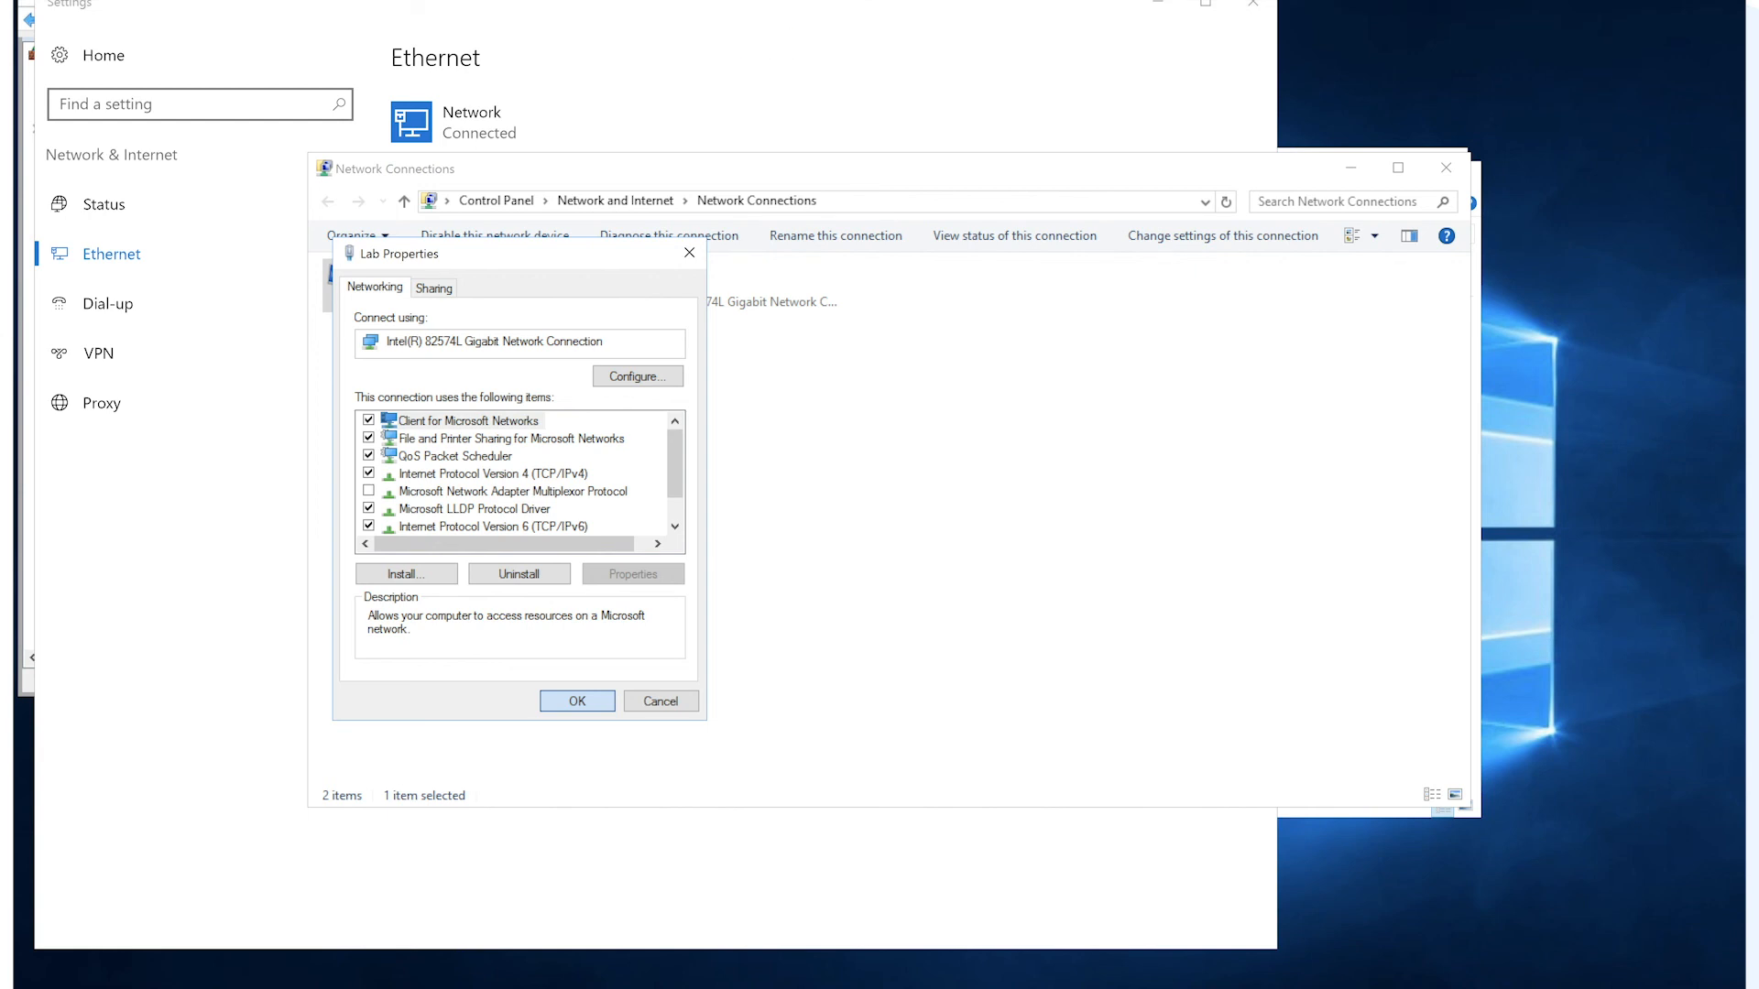
# Return to the remote desktop client and change the Win Server 2016 Lab entry's PC name to 10.0.0.2.
pyautogui.hotkey('ctrl', 'Left')
pyautogui.moveTo(1157, 298)
pyautogui.click(1179, 288)
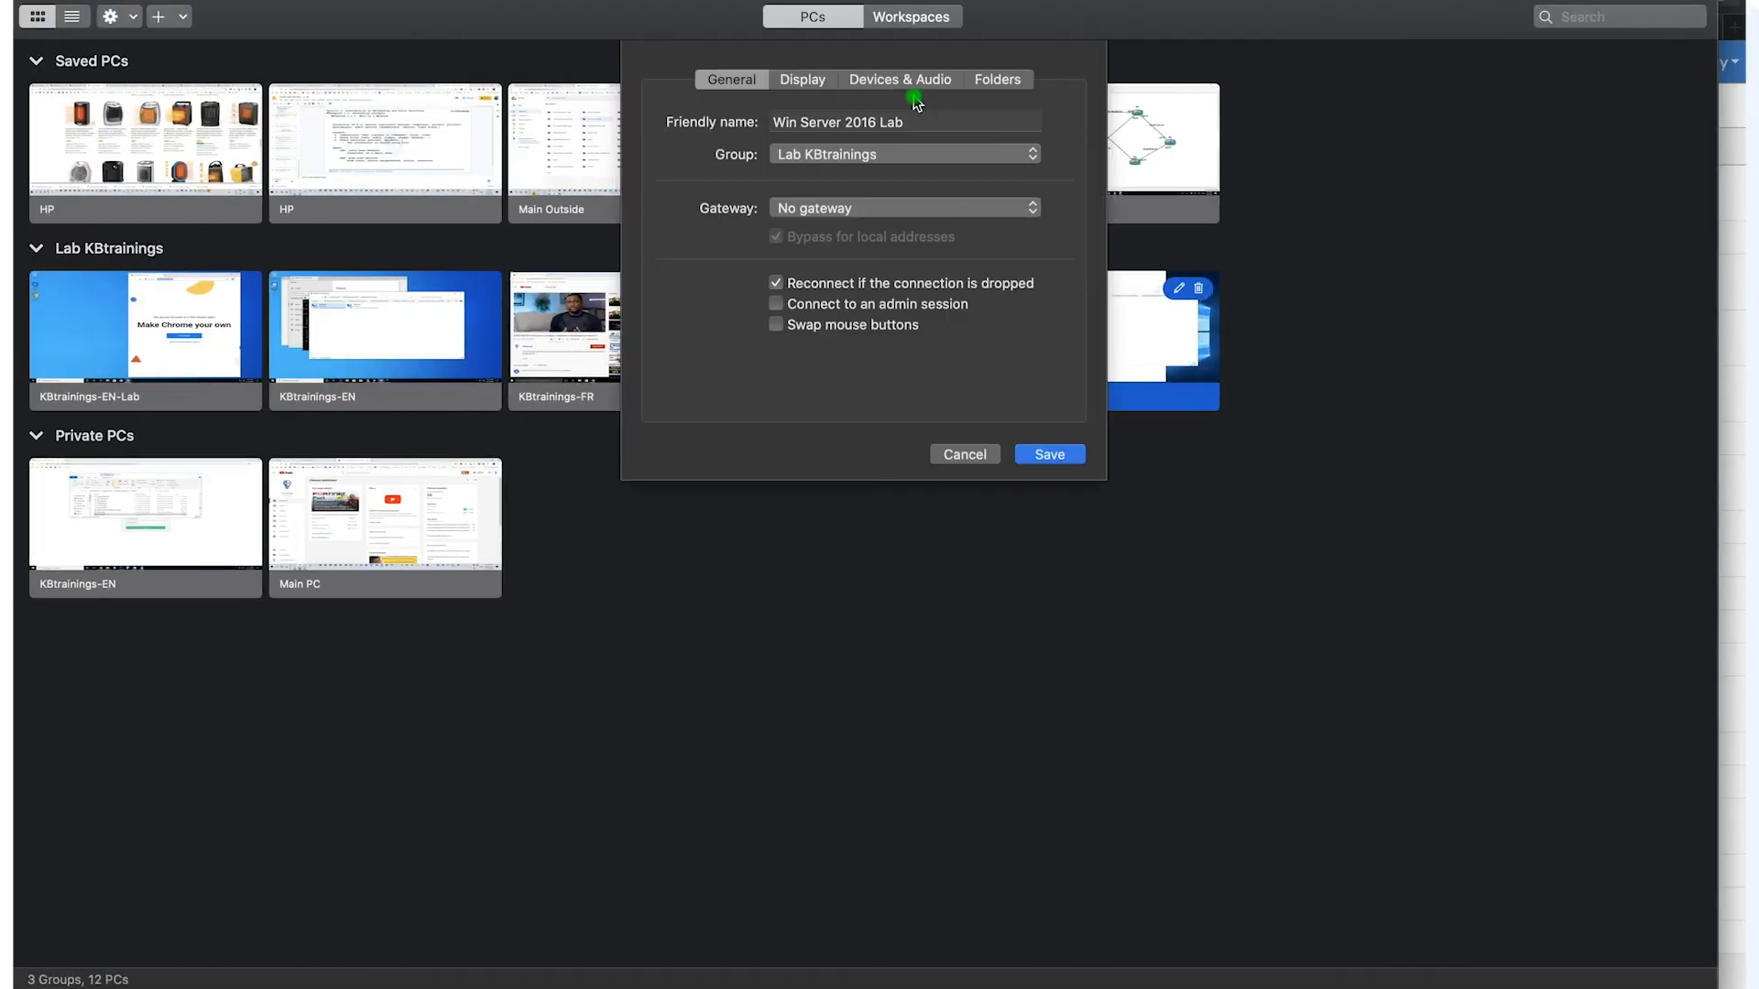
pyautogui.click(862, 117)
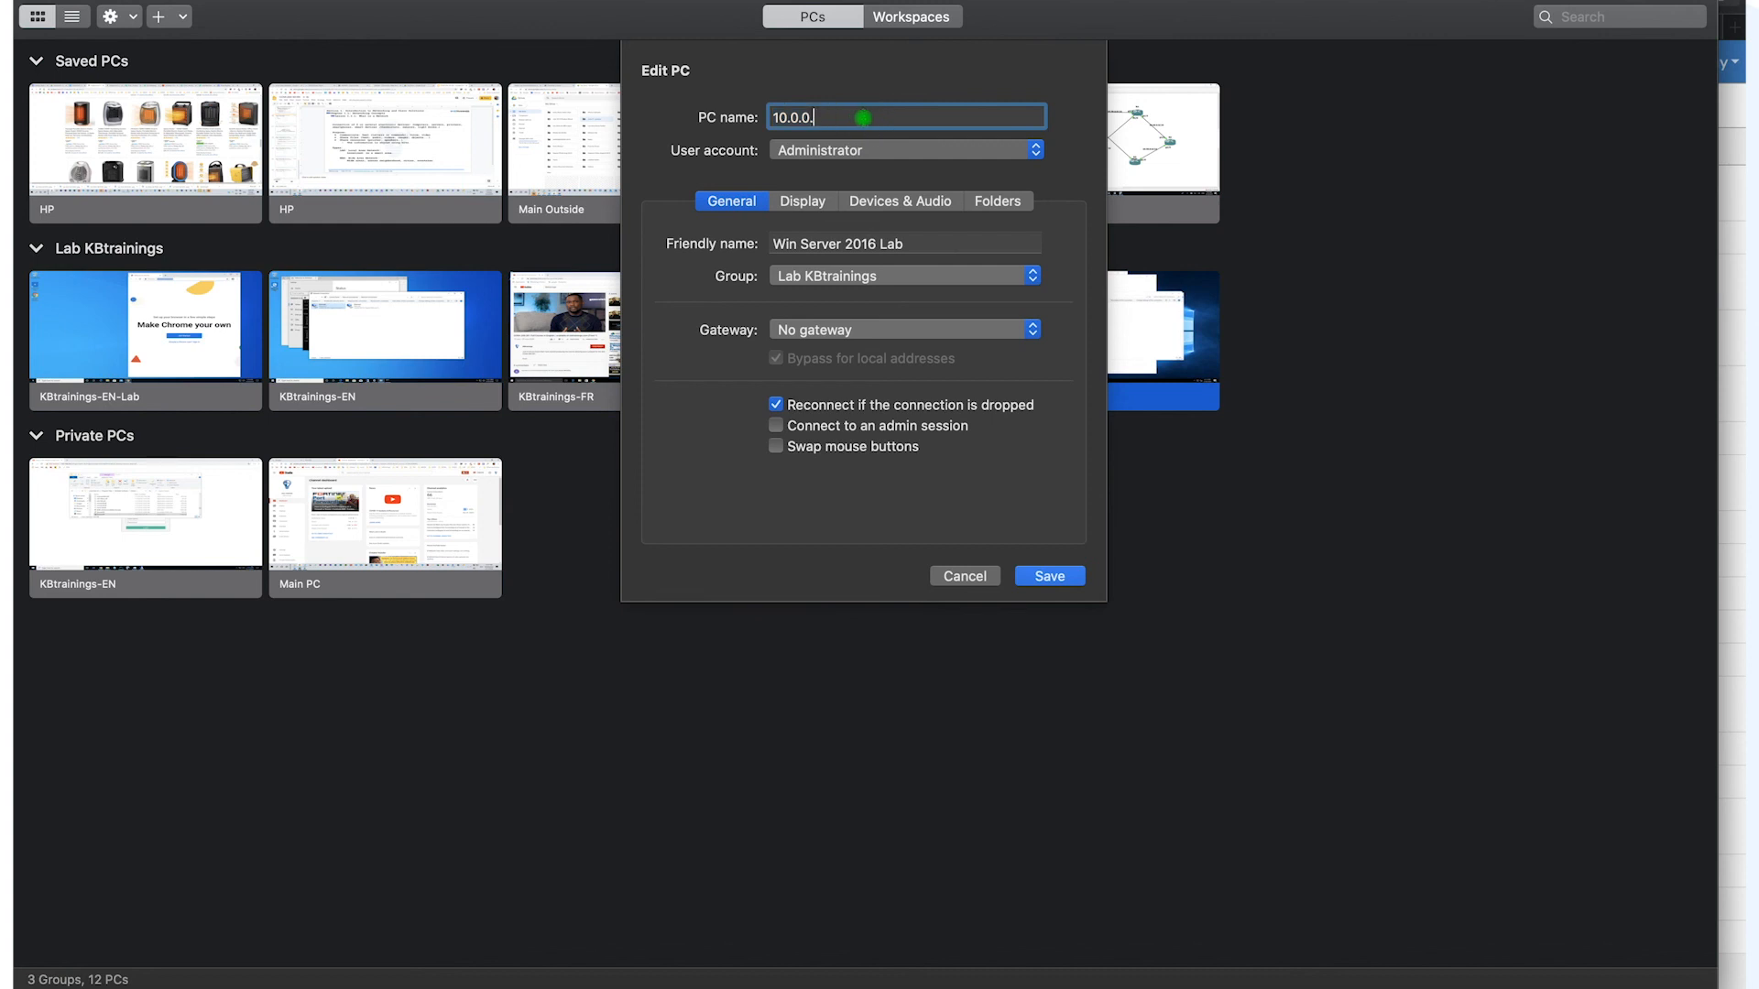
pyautogui.write('2')
pyautogui.click(1049, 575)
# Reconnect to Win Server 2016 Lab, show its certificate, and choose to always trust it for 10.0.0.2.
pyautogui.doubleClick(1099, 330)
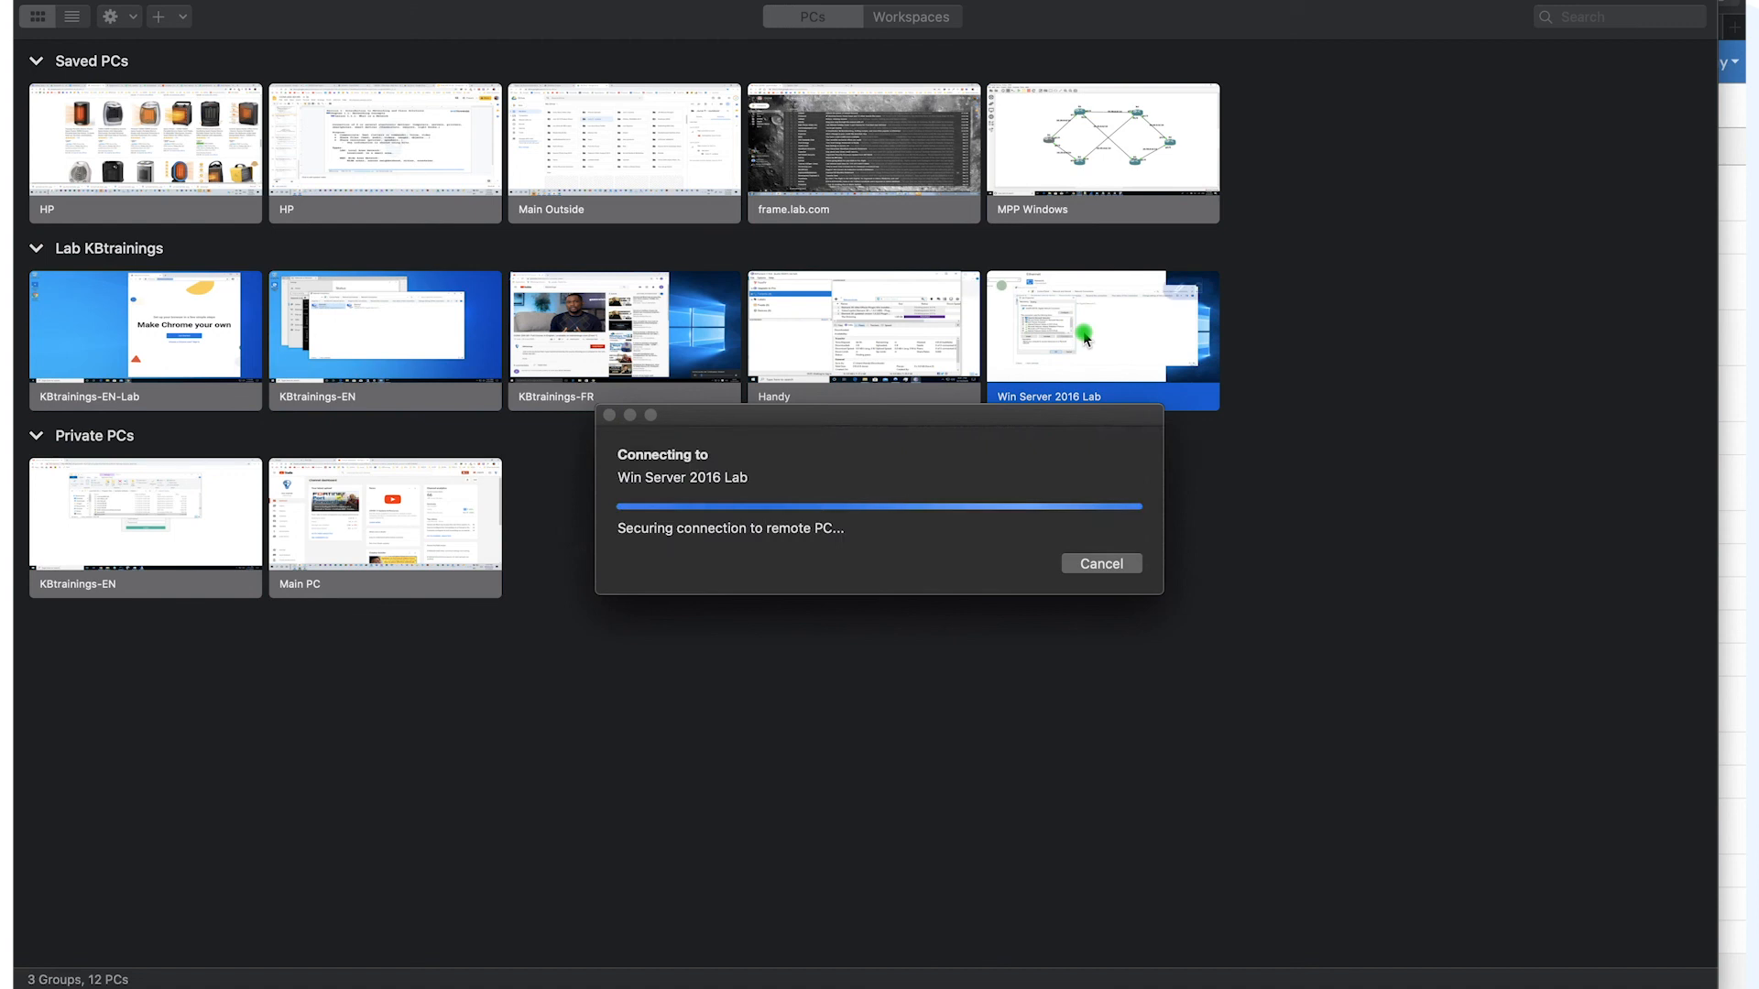
pyautogui.click(760, 574)
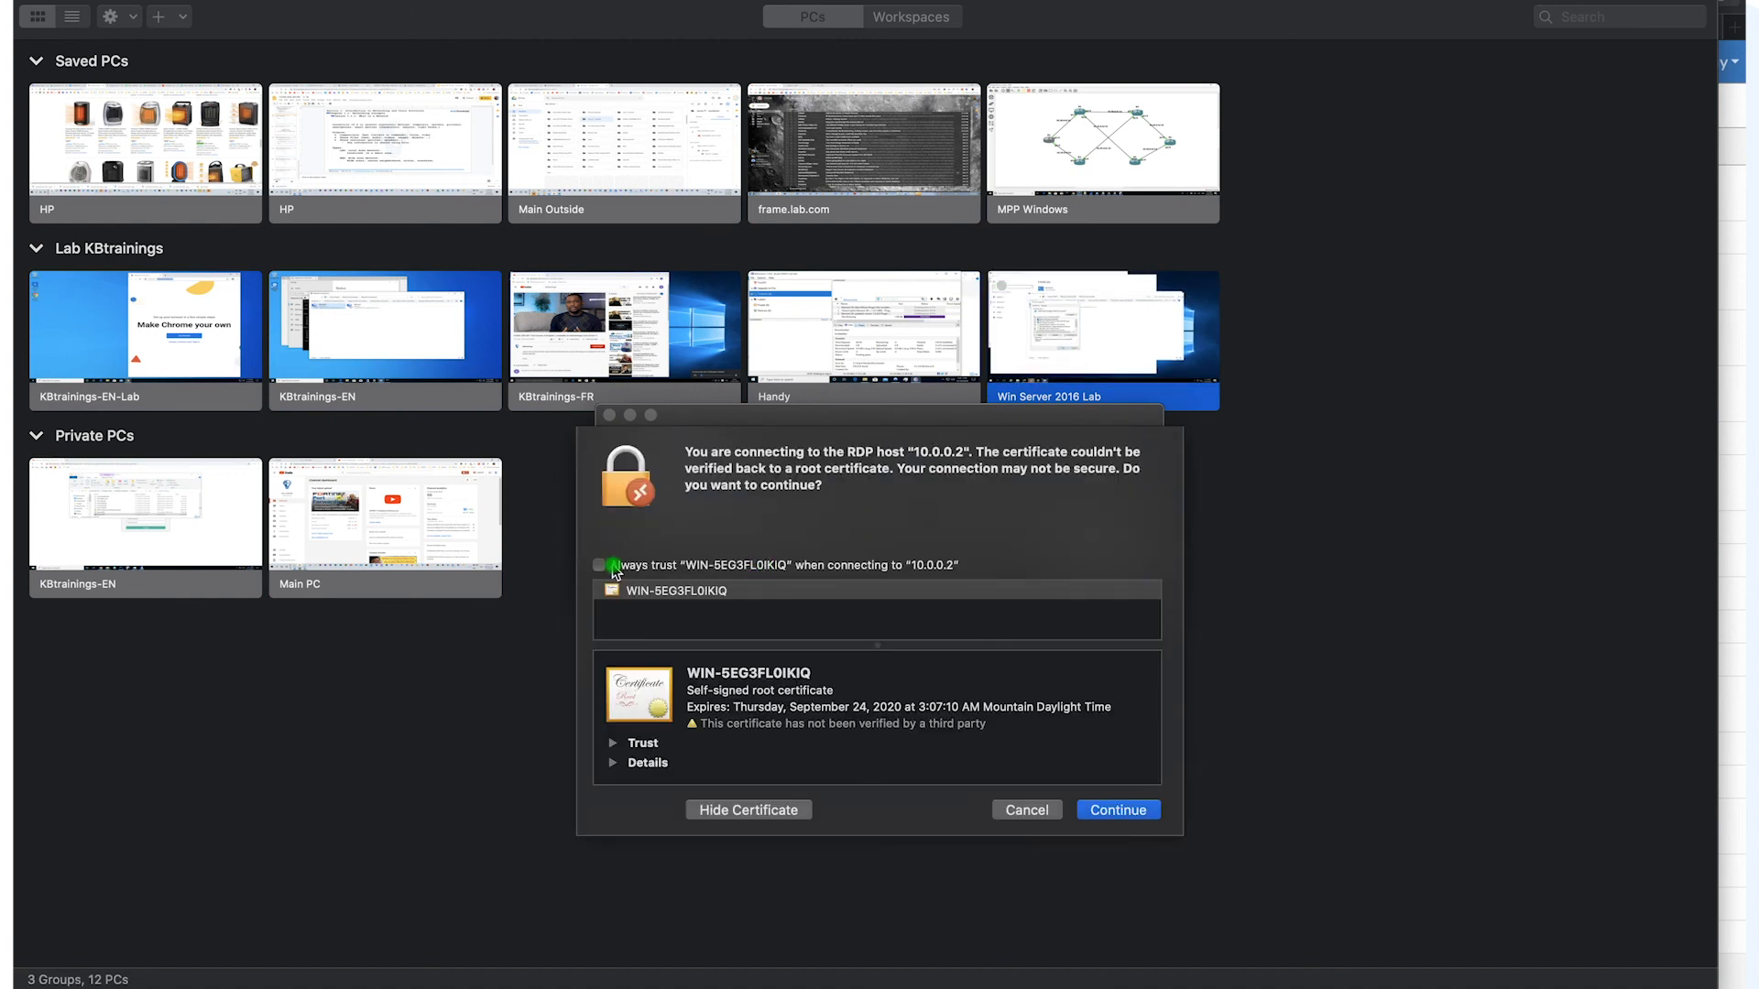
pyautogui.click(600, 565)
pyautogui.click(1118, 810)
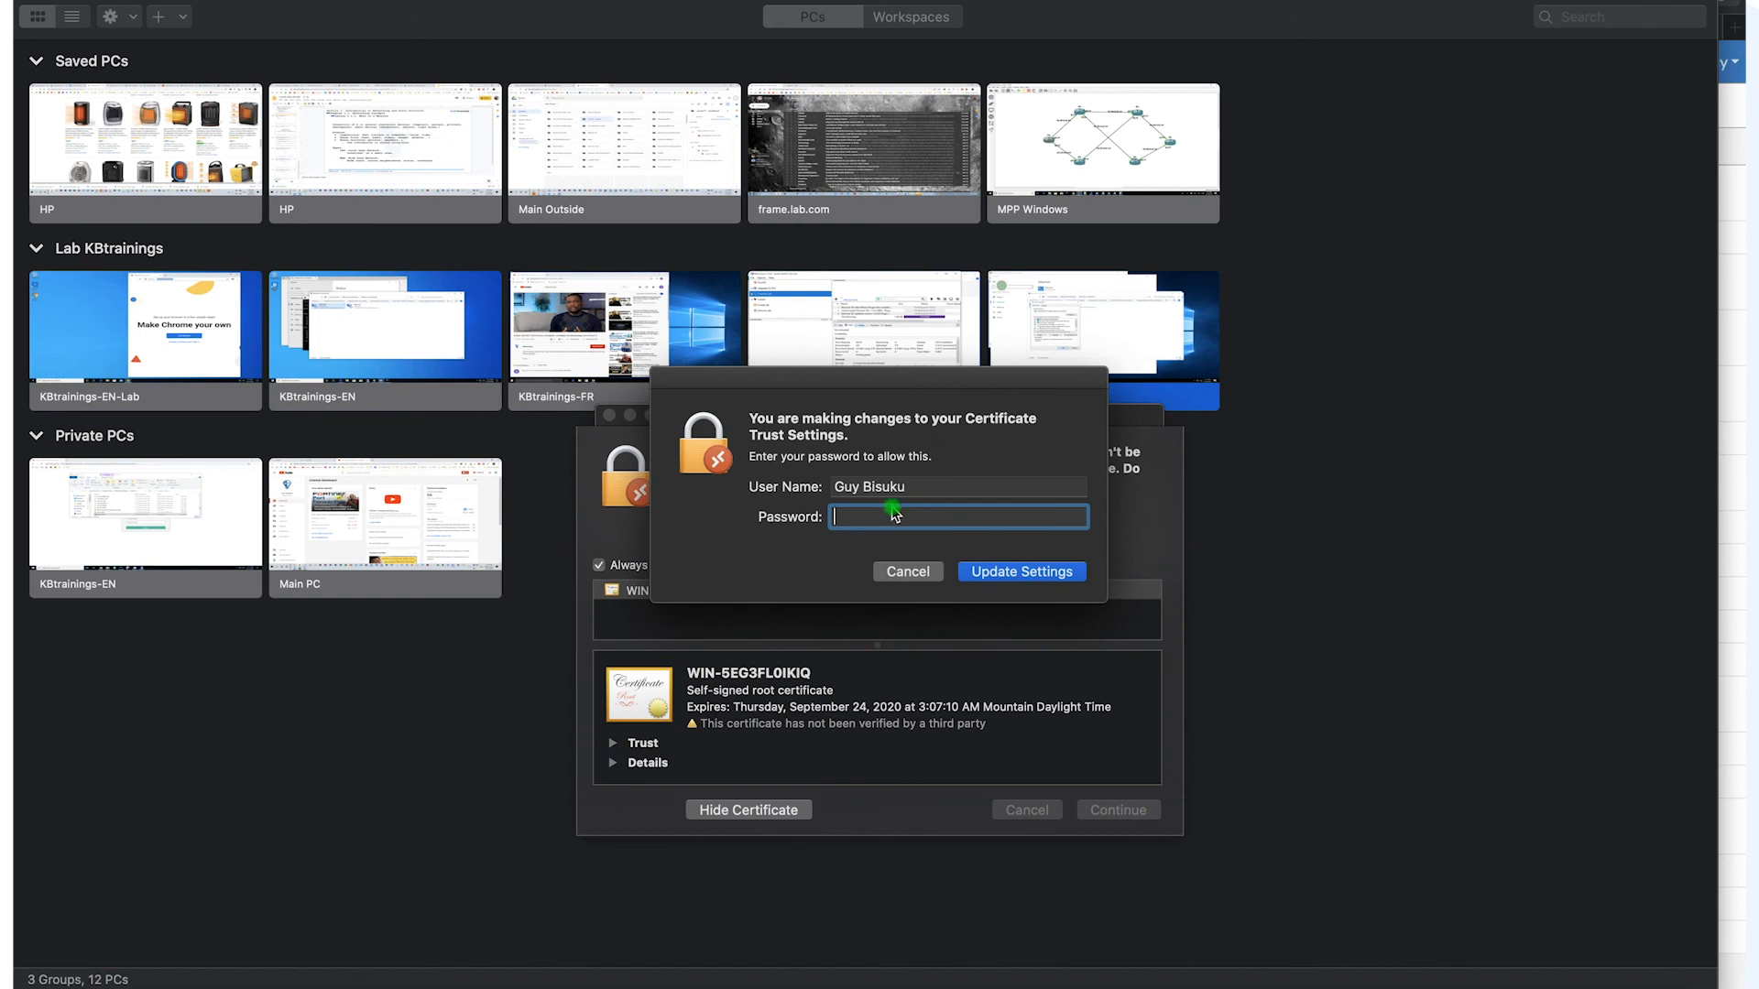
# Enter the Mac user account's password to authorize the certificate trust settings change.
pyautogui.write('•••')
pyautogui.press('BackSpace')
pyautogui.press('BackSpace')
pyautogui.press('BackSpace')
pyautogui.press('BackSpace')
pyautogui.write('•••••••••')
pyautogui.press('Return')
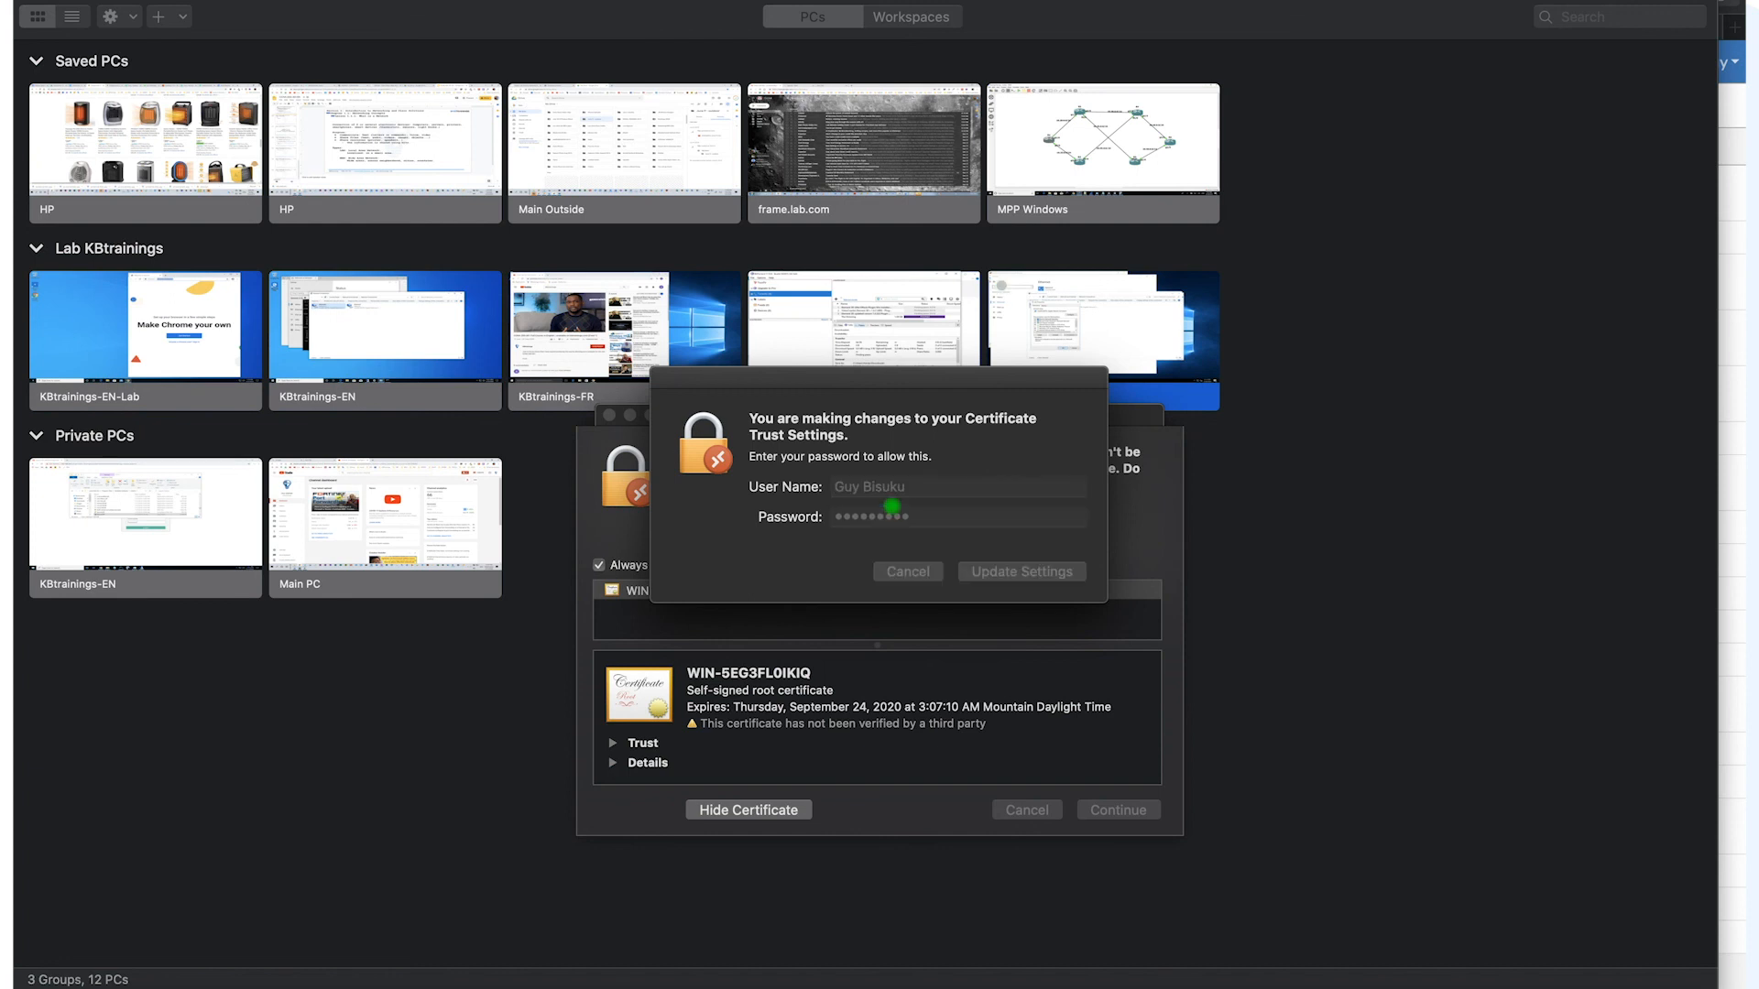